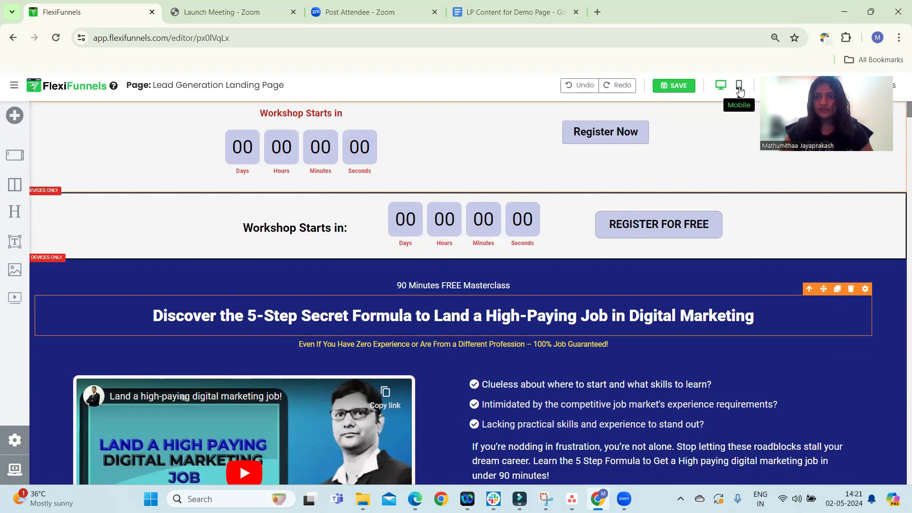
Preview the landing page in mobile view and back in desktop view, scrolling through its sections
{"action": "left_click", "coordinate": [739, 88]}
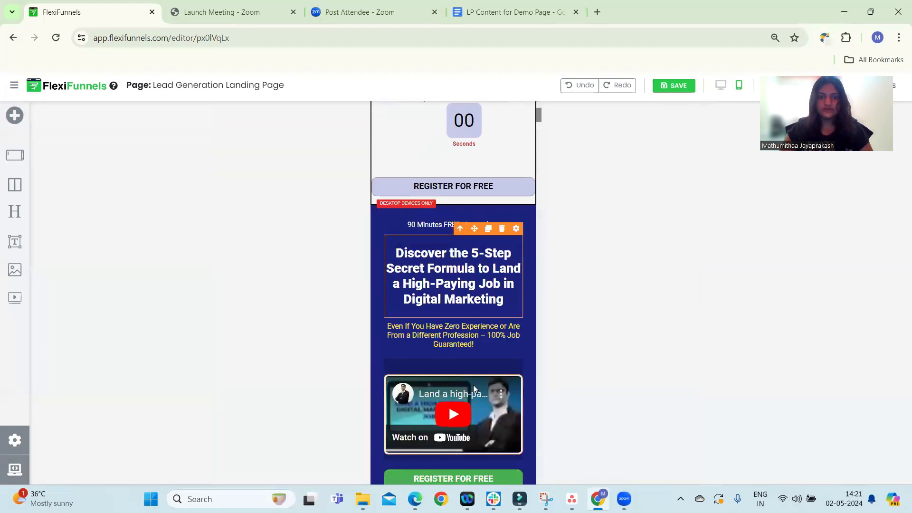
{"action": "scroll", "coordinate": [473, 383], "scroll_direction": "down", "scroll_amount": 5}
{"action": "scroll", "coordinate": [475, 384], "scroll_direction": "down", "scroll_amount": 14}
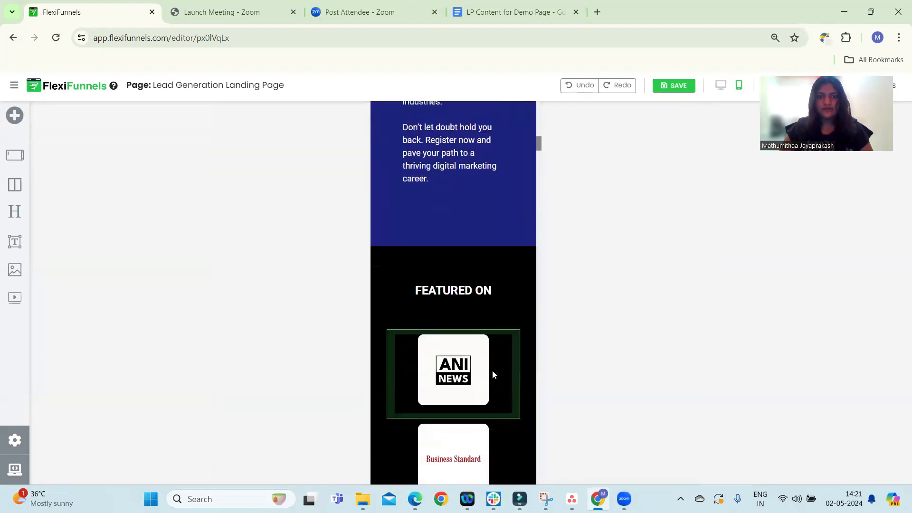
{"action": "scroll", "coordinate": [496, 374], "scroll_direction": "down", "scroll_amount": 3}
{"action": "left_click", "coordinate": [721, 85]}
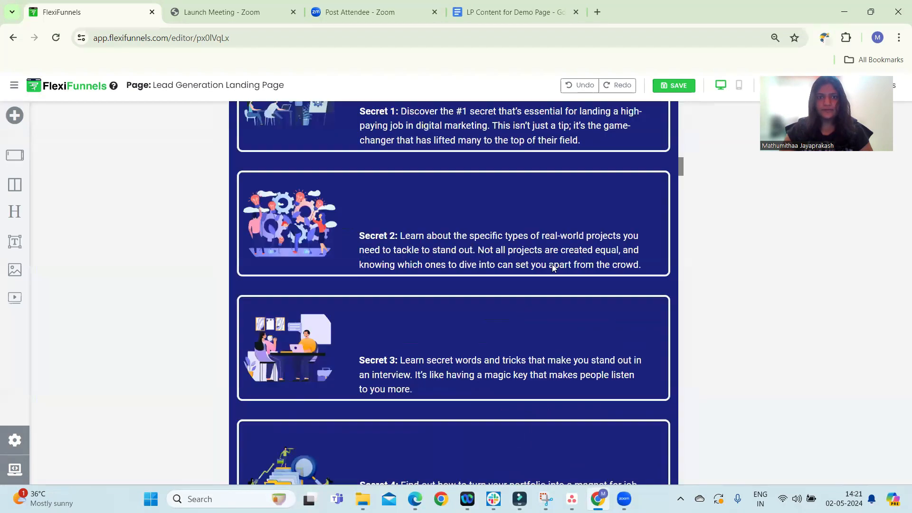
{"action": "scroll", "coordinate": [522, 294], "scroll_direction": "down", "scroll_amount": 2}
{"action": "scroll", "coordinate": [508, 317], "scroll_direction": "up", "scroll_amount": 15}
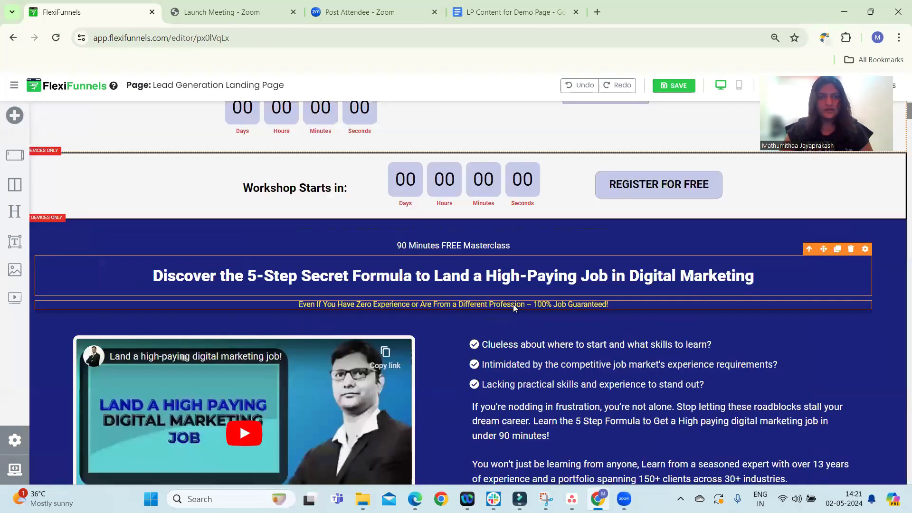
{"action": "scroll", "coordinate": [543, 295], "scroll_direction": "down", "scroll_amount": 1}
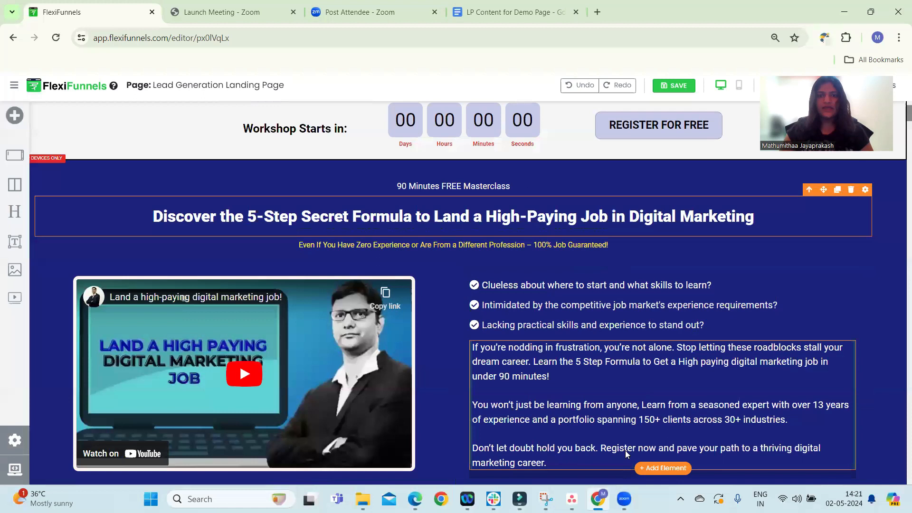
{"action": "scroll", "coordinate": [578, 332], "scroll_direction": "down", "scroll_amount": 3}
{"action": "scroll", "coordinate": [591, 320], "scroll_direction": "up", "scroll_amount": 5}
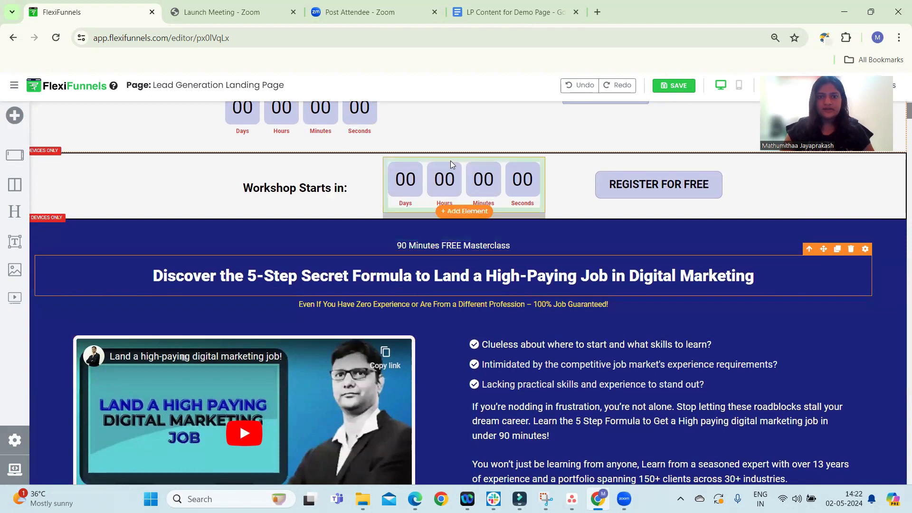
Set the countdown timer's end date to 2024/05/05 with the time at 10:00
{"action": "left_click", "coordinate": [487, 183]}
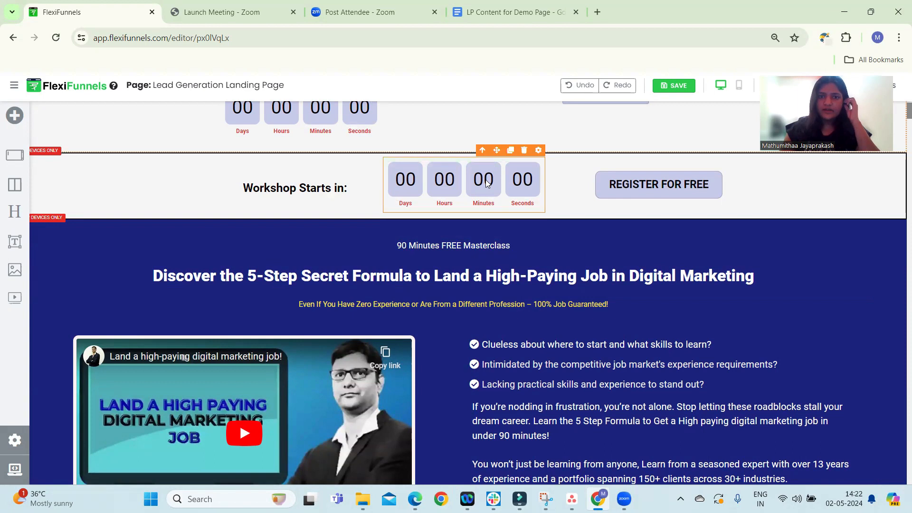
{"action": "left_click", "coordinate": [538, 152]}
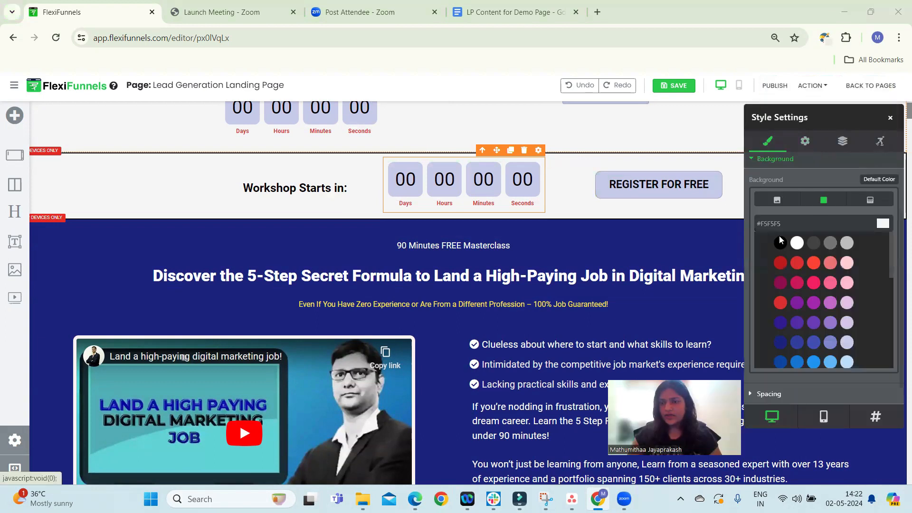
{"action": "left_click", "coordinate": [803, 148]}
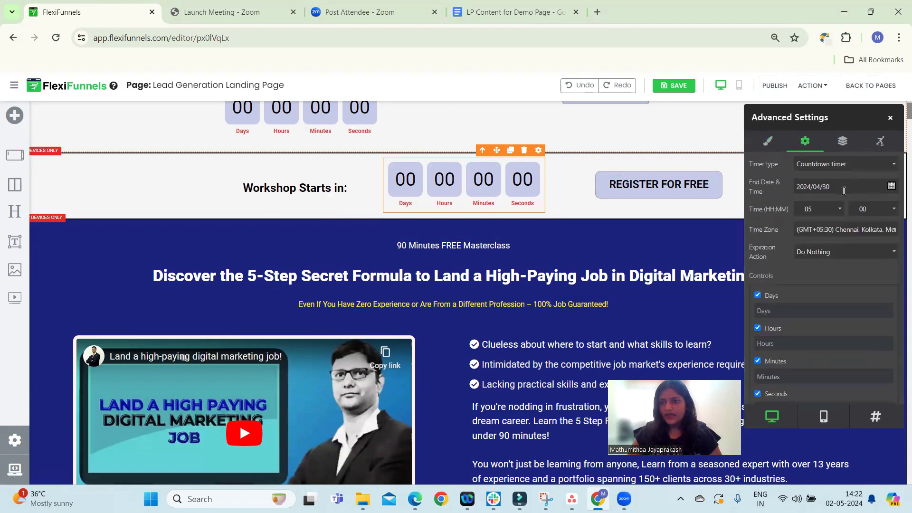
{"action": "left_click", "coordinate": [850, 164]}
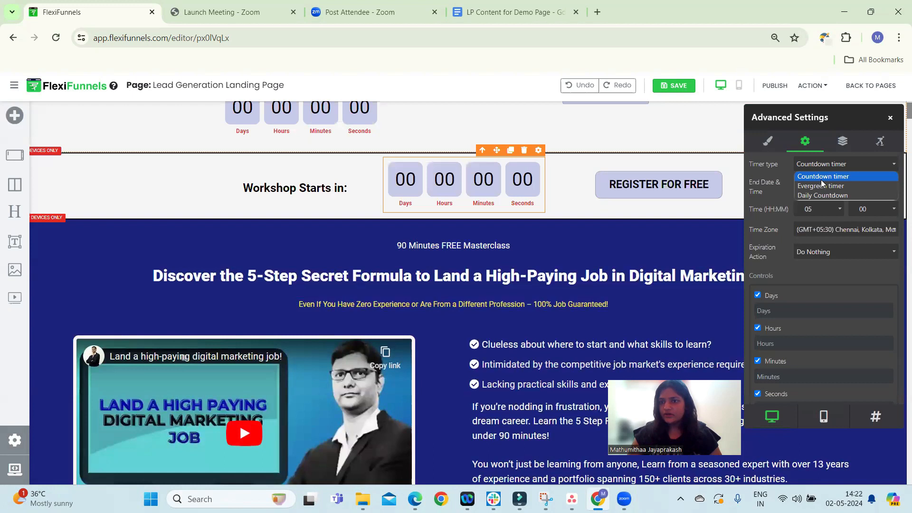
{"action": "left_click", "coordinate": [826, 177]}
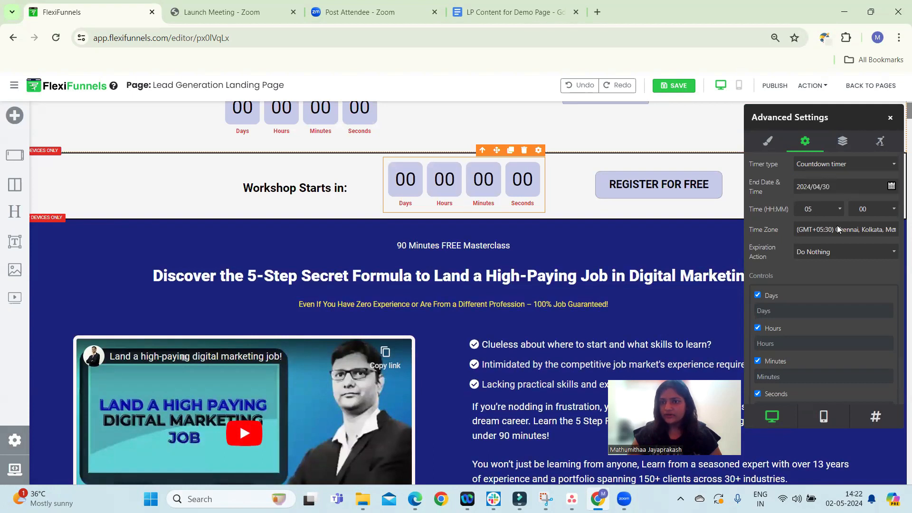
{"action": "left_click", "coordinate": [892, 185]}
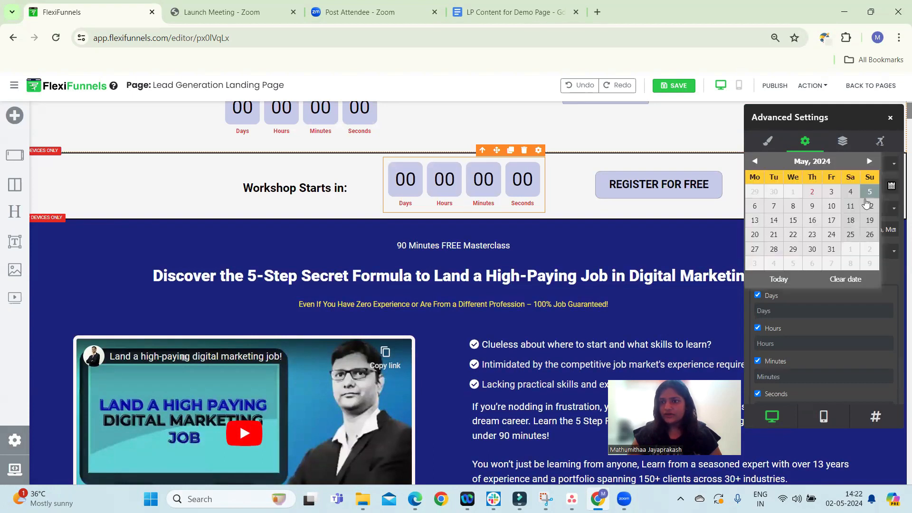
{"action": "left_click", "coordinate": [866, 190]}
{"action": "left_click", "coordinate": [830, 208]}
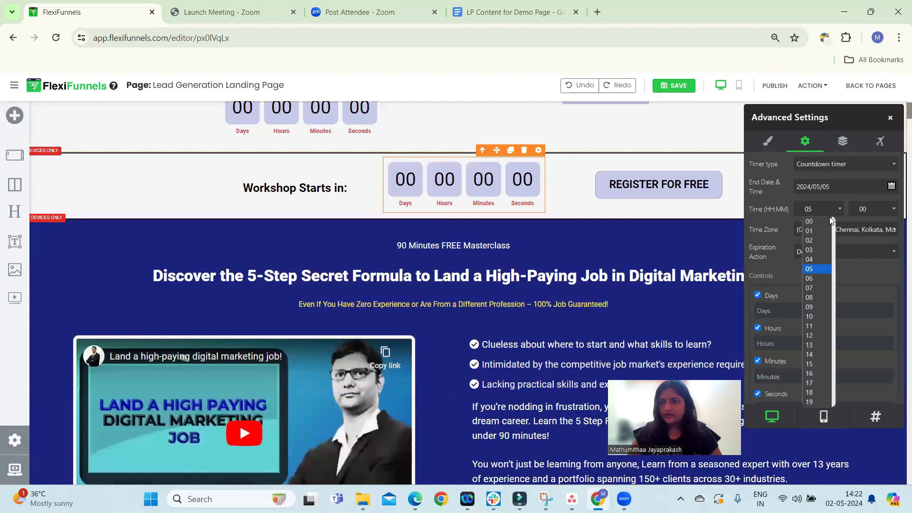
{"action": "left_click", "coordinate": [817, 317]}
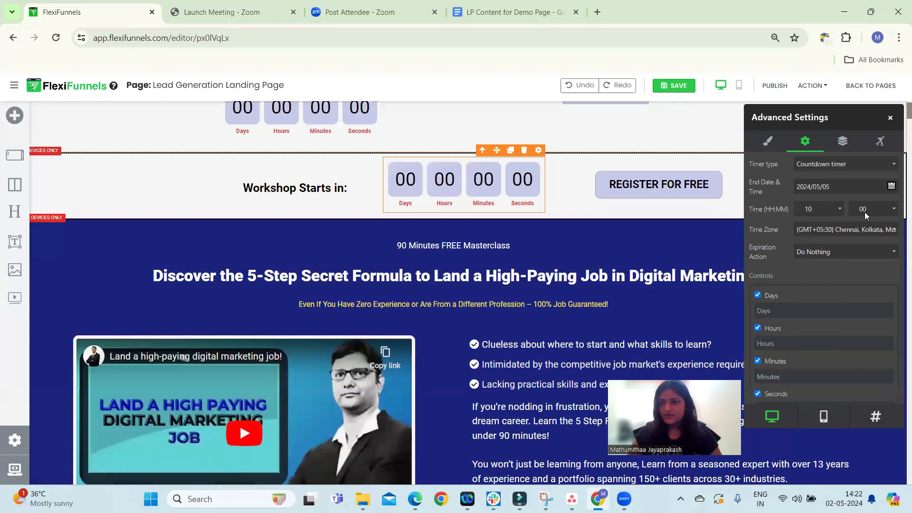
{"action": "scroll", "coordinate": [770, 285], "scroll_direction": "down", "scroll_amount": 1}
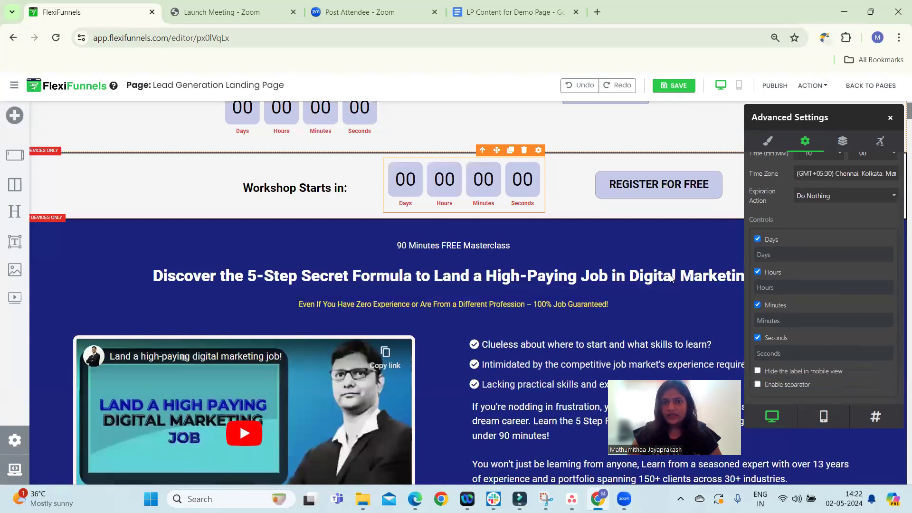
{"action": "left_click", "coordinate": [694, 232]}
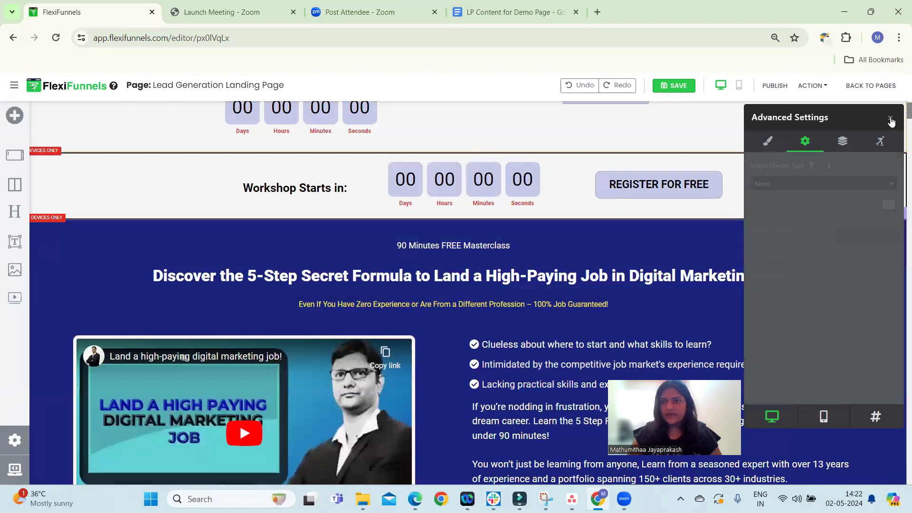
{"action": "left_click", "coordinate": [890, 117]}
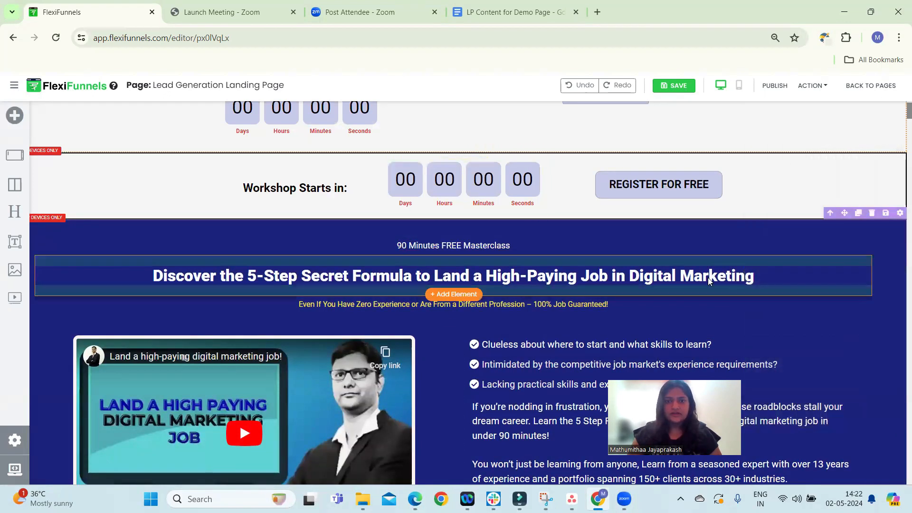
Set the masterclass section's background color to #dedcdc and copy that hex code
{"action": "scroll", "coordinate": [683, 273], "scroll_direction": "down", "scroll_amount": 1}
{"action": "scroll", "coordinate": [703, 269], "scroll_direction": "down", "scroll_amount": 3}
{"action": "scroll", "coordinate": [741, 256], "scroll_direction": "up", "scroll_amount": 2}
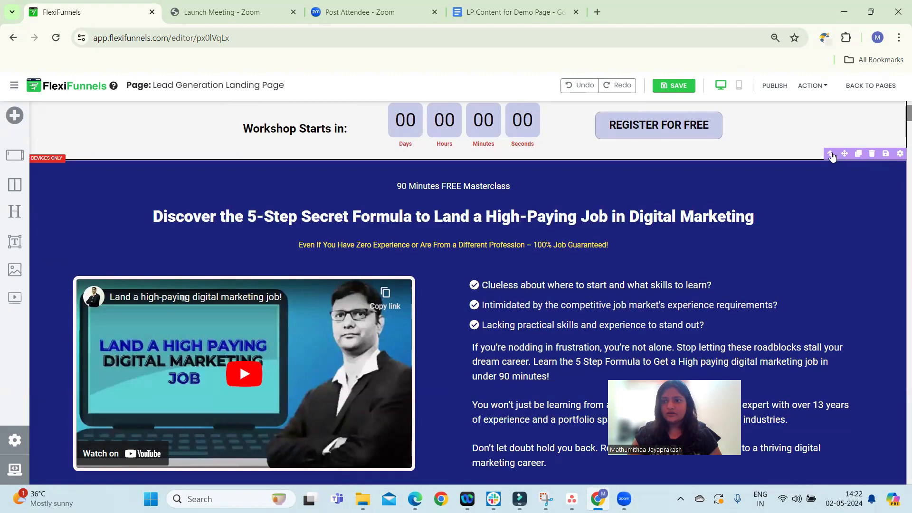
{"action": "left_click", "coordinate": [901, 154]}
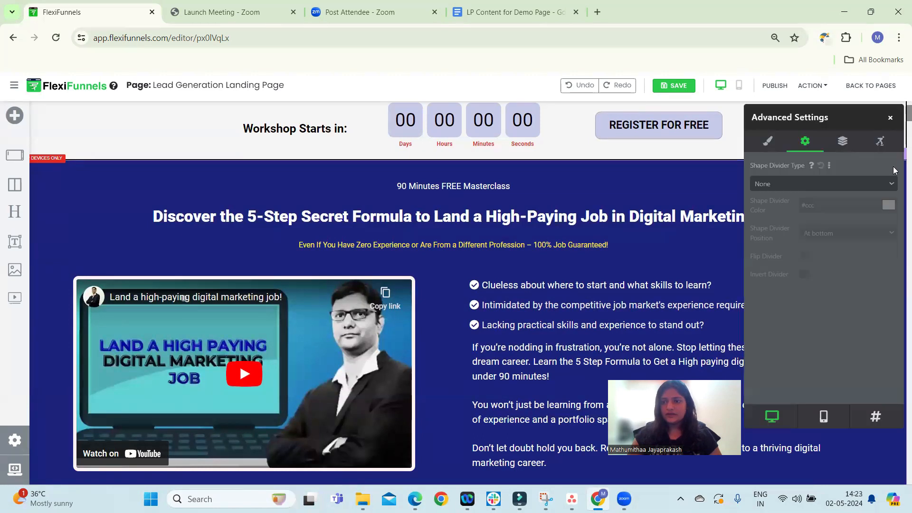
{"action": "left_click", "coordinate": [765, 143]}
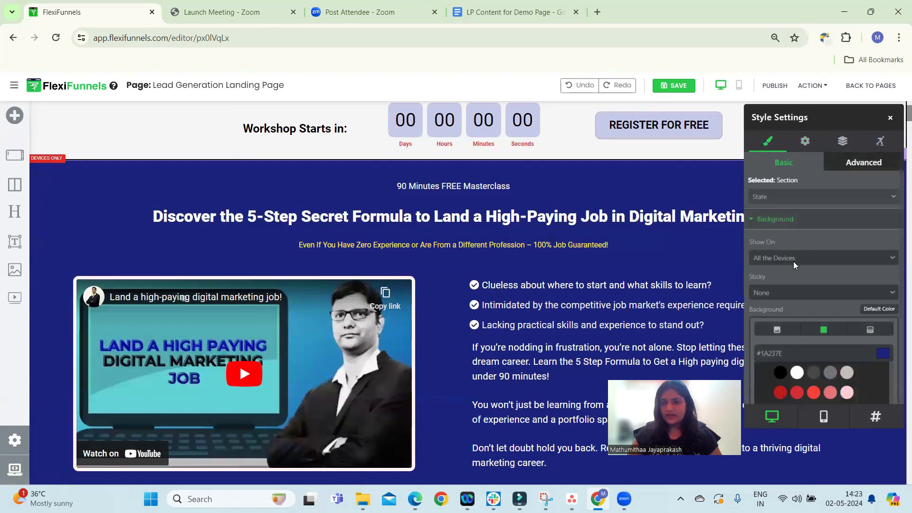
{"action": "scroll", "coordinate": [817, 309], "scroll_direction": "down", "scroll_amount": 3}
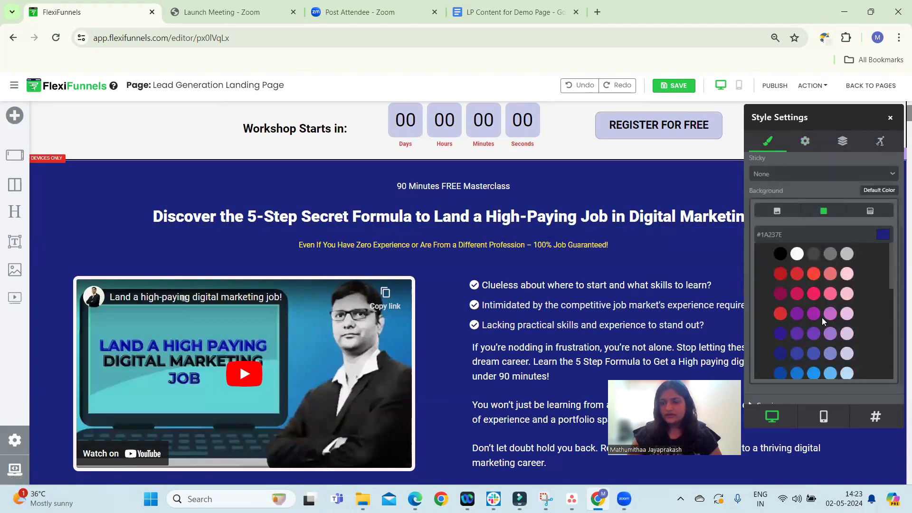
{"action": "scroll", "coordinate": [815, 356], "scroll_direction": "down", "scroll_amount": 2}
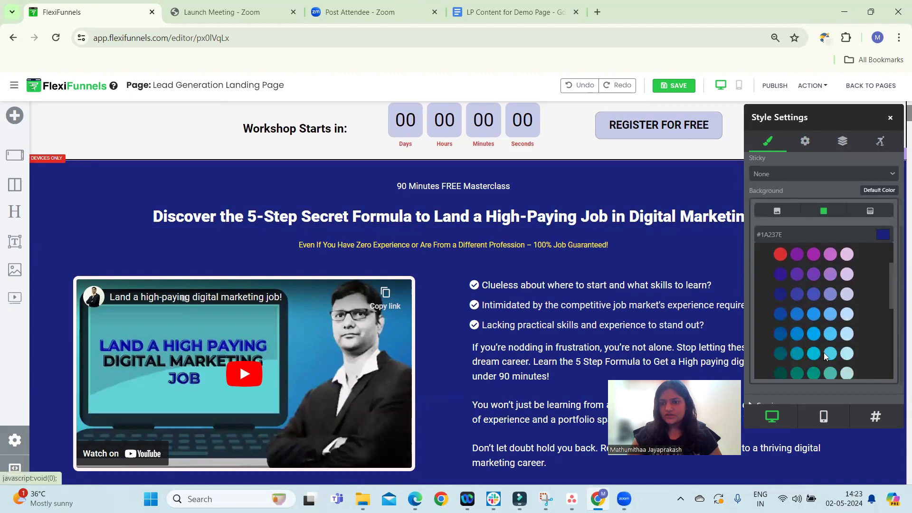
{"action": "left_click", "coordinate": [829, 376]}
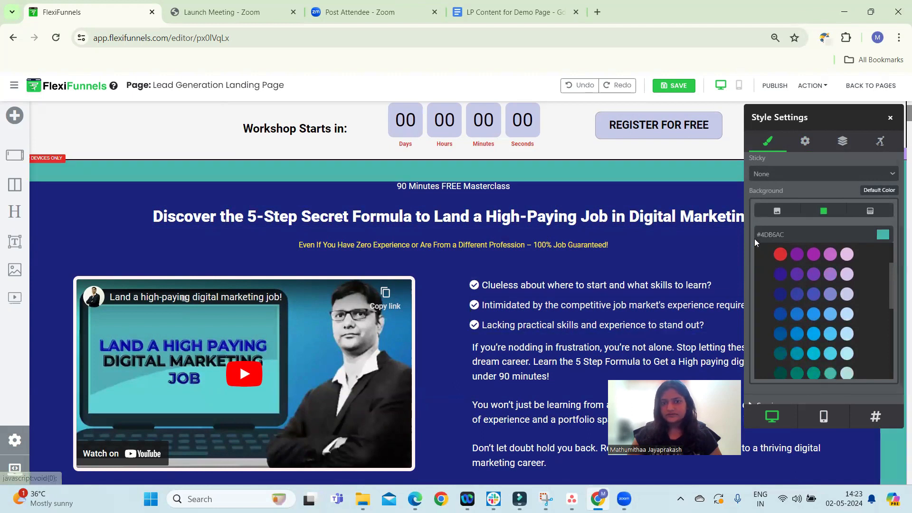
{"action": "scroll", "coordinate": [786, 322], "scroll_direction": "up", "scroll_amount": 4}
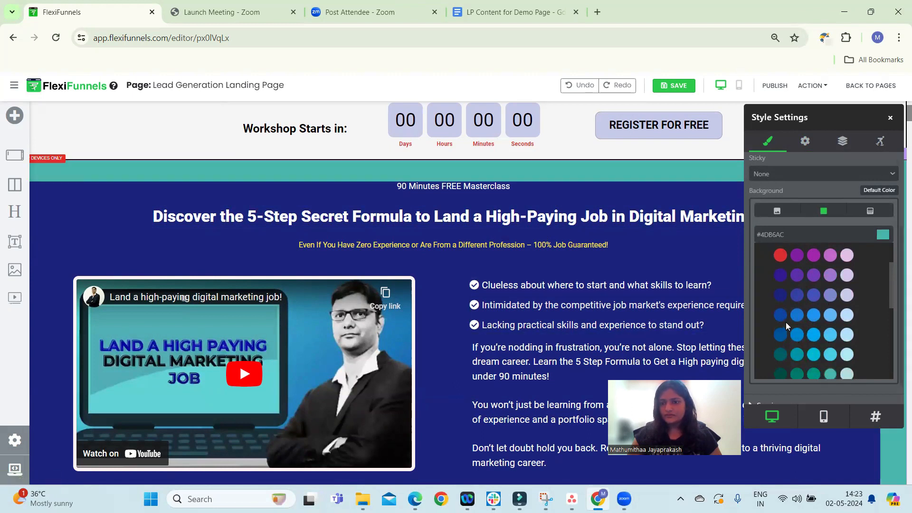
{"action": "left_click", "coordinate": [798, 255]}
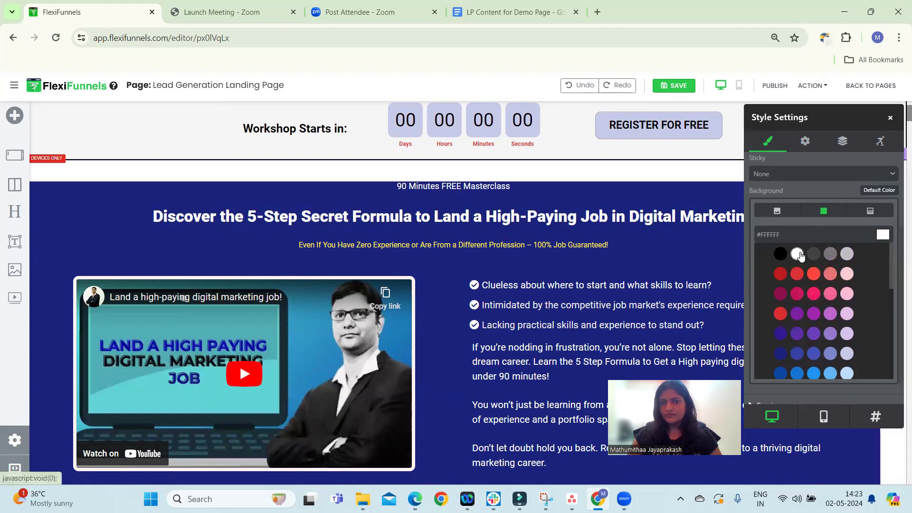
{"action": "scroll", "coordinate": [793, 299], "scroll_direction": "down", "scroll_amount": 8}
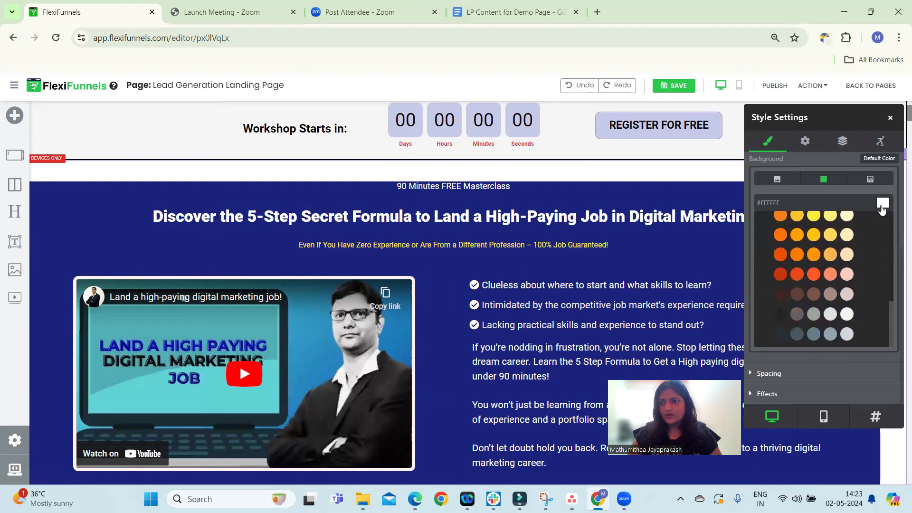
{"action": "left_click", "coordinate": [883, 203]}
{"action": "mouse_move", "coordinate": [808, 215]}
{"action": "left_mouse_down"}
{"action": "mouse_move", "coordinate": [776, 202]}
{"action": "mouse_move", "coordinate": [770, 209]}
{"action": "mouse_move", "coordinate": [779, 189]}
{"action": "mouse_move", "coordinate": [751, 181]}
{"action": "left_mouse_up"}
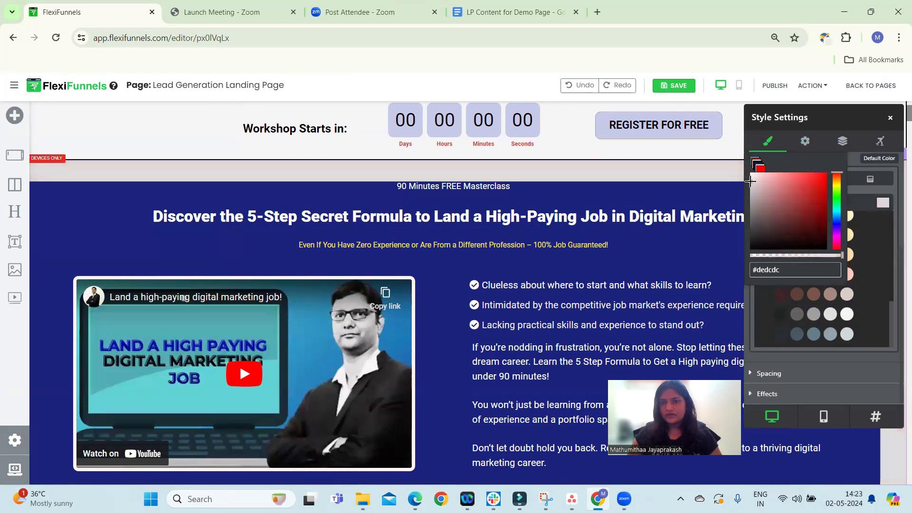
{"action": "triple_click", "coordinate": [772, 269]}
{"action": "key", "text": "ctrl+c"}
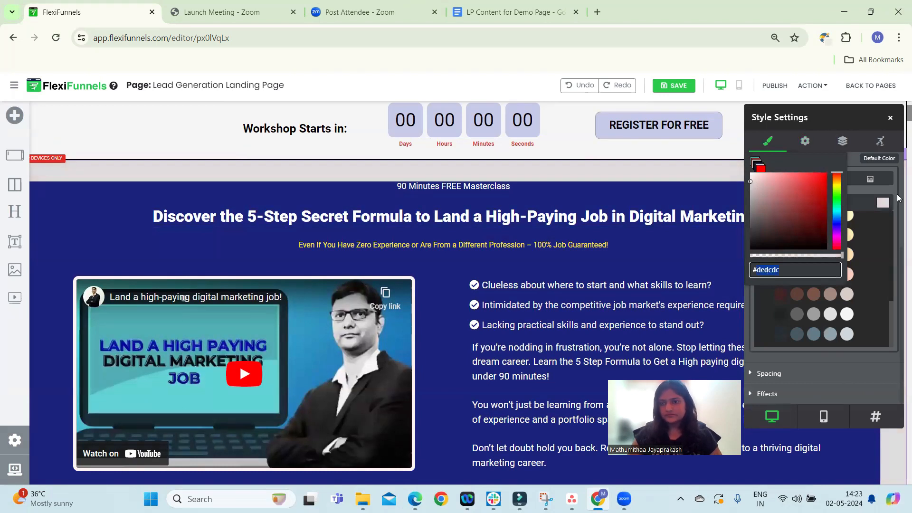
{"action": "left_click", "coordinate": [881, 258]}
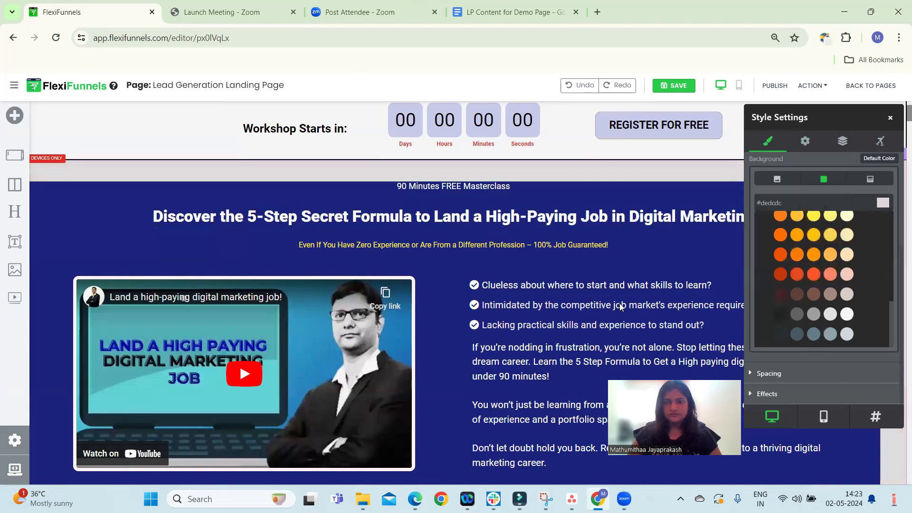
Paste #dedcdc as the background color of the inner masterclass row
{"action": "left_click", "coordinate": [640, 185]}
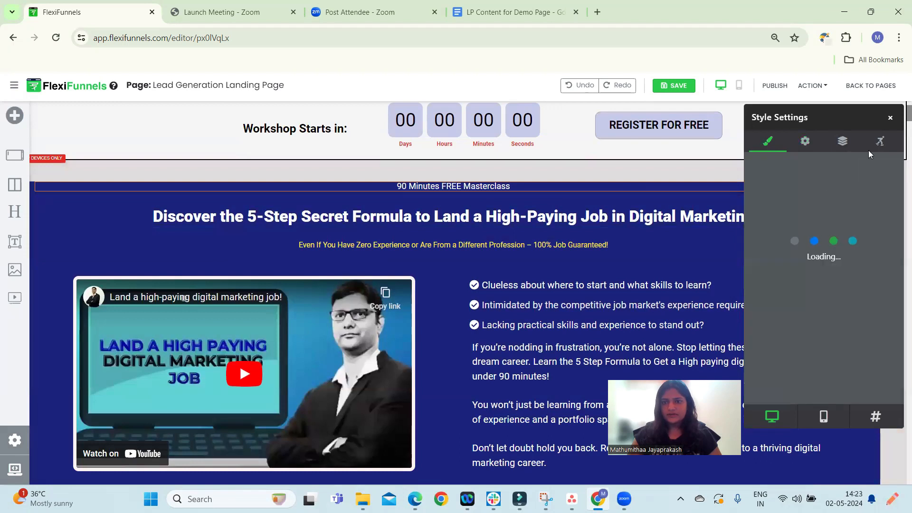
{"action": "left_click_drag", "start_coordinate": [862, 117], "coordinate": [851, 259]}
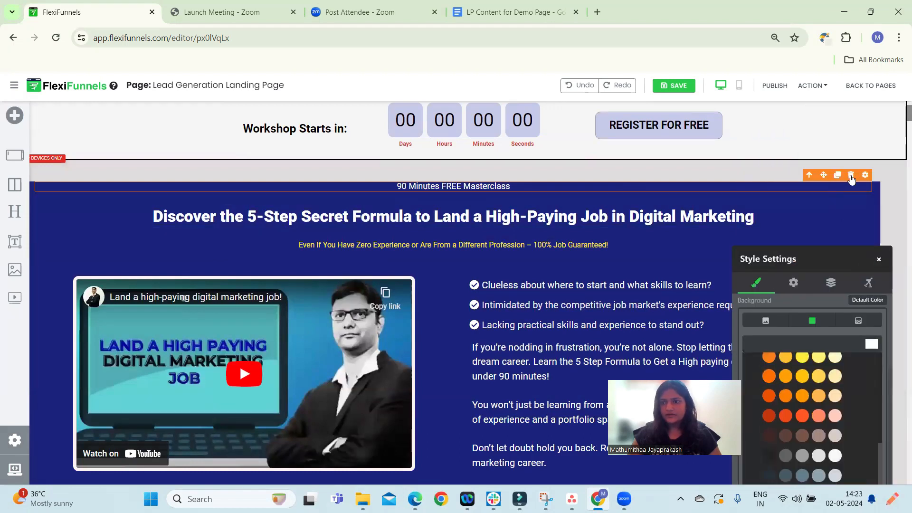
{"action": "left_click", "coordinate": [874, 179]}
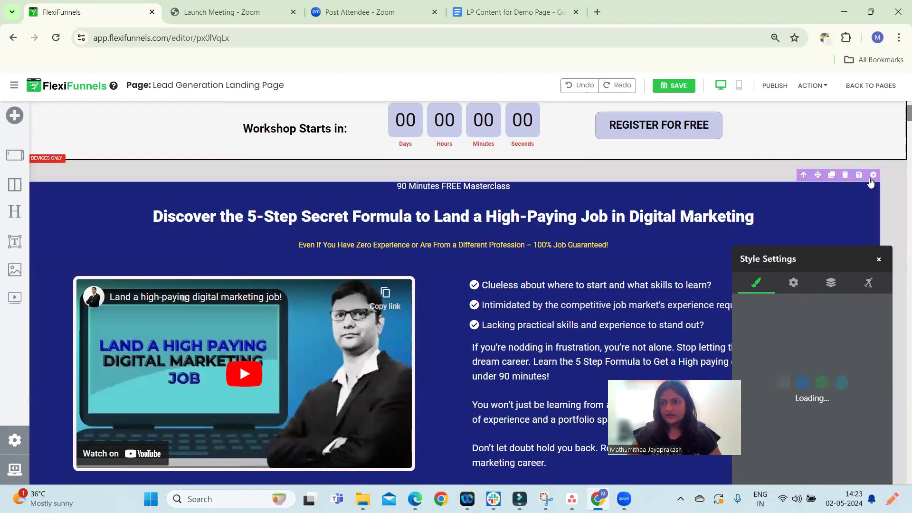
{"action": "left_click", "coordinate": [872, 392]}
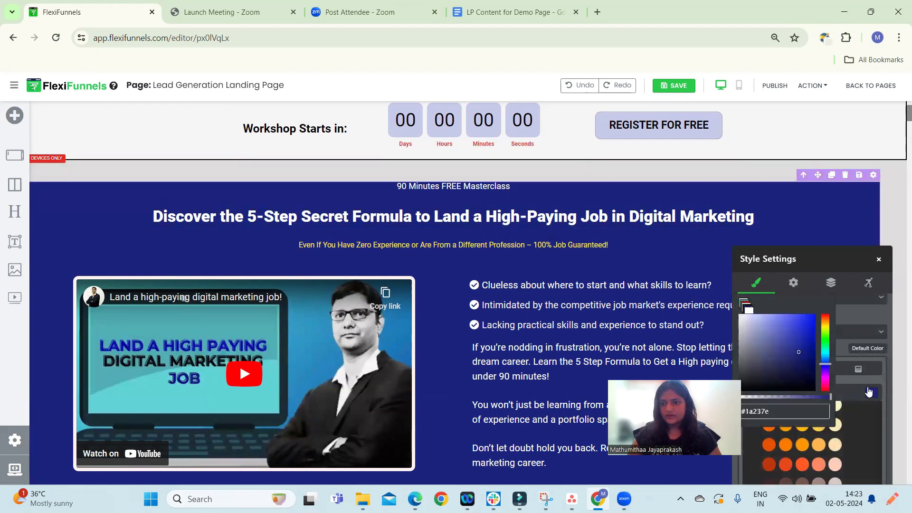
{"action": "left_click", "coordinate": [764, 410]}
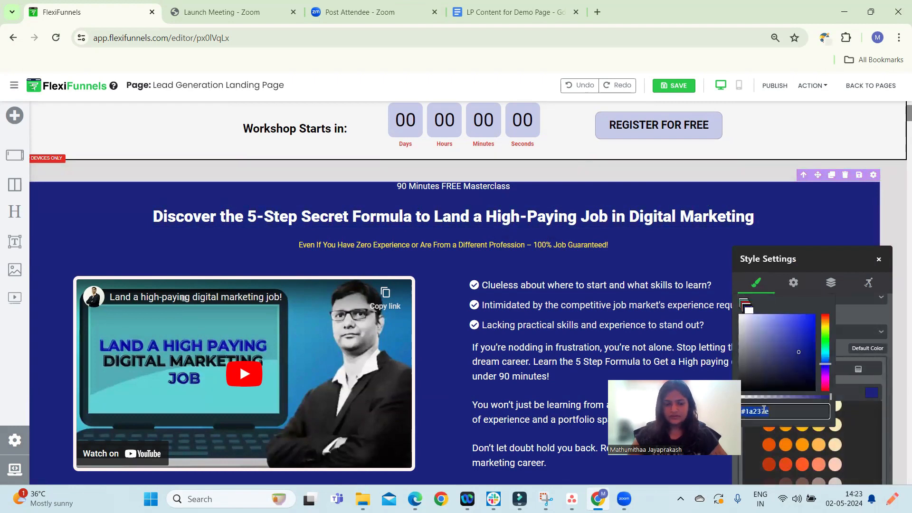
{"action": "key", "text": "ctrl+v"}
{"action": "scroll", "coordinate": [436, 346], "scroll_direction": "down", "scroll_amount": 6}
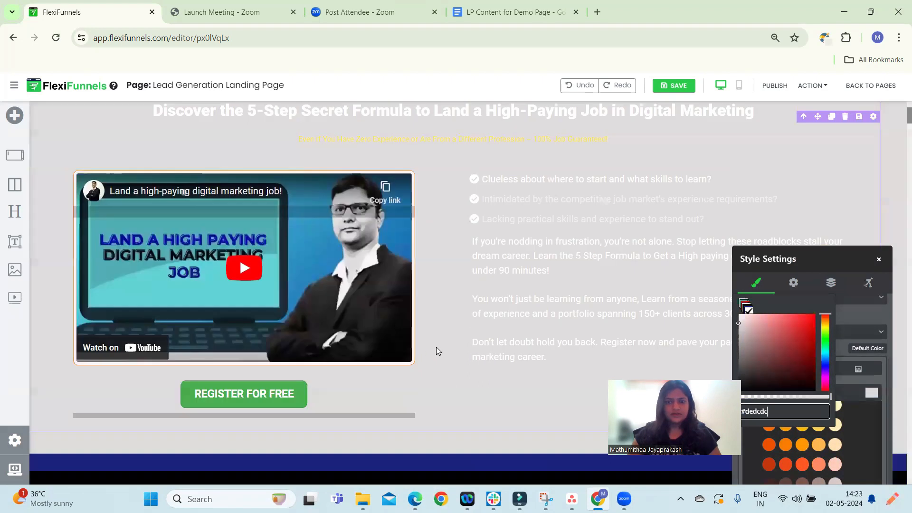
Undo the inner row's background color and paste #dedcdc back into its color field
{"action": "scroll", "coordinate": [487, 335], "scroll_direction": "up", "scroll_amount": 3}
{"action": "key", "text": "ctrl+z"}
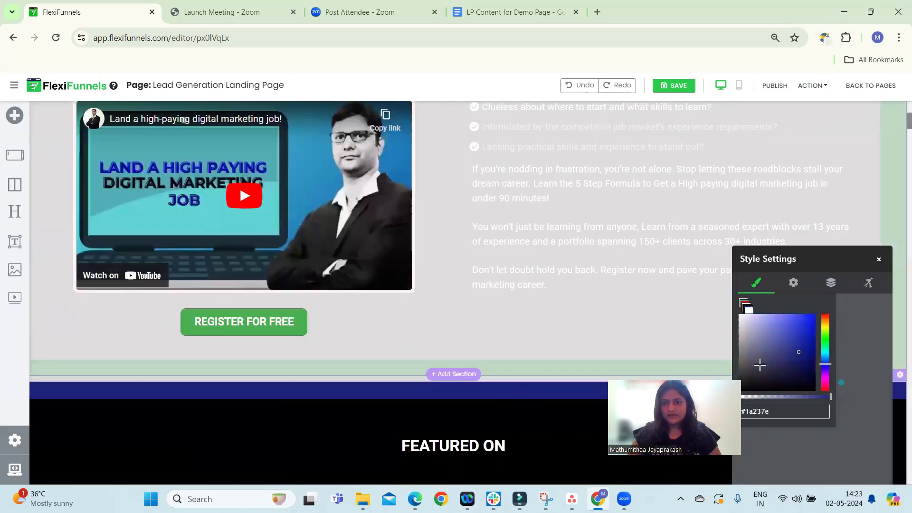
{"action": "key", "text": "ctrl+v"}
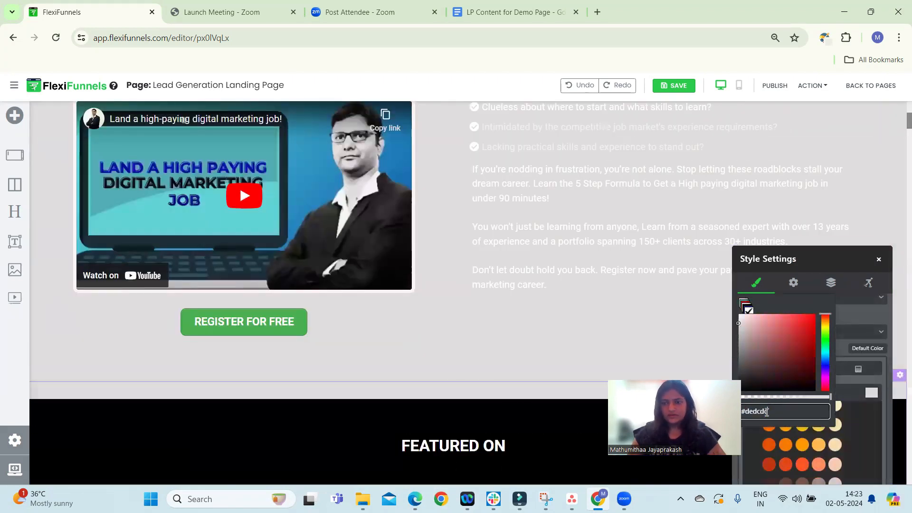
{"action": "scroll", "coordinate": [493, 296], "scroll_direction": "up", "scroll_amount": 5}
{"action": "scroll", "coordinate": [664, 267], "scroll_direction": "down", "scroll_amount": 5}
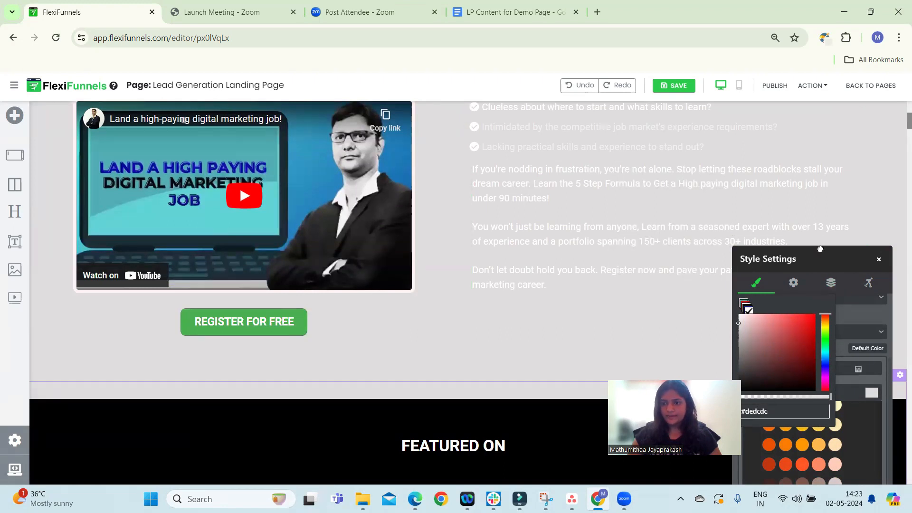
{"action": "left_click_drag", "start_coordinate": [820, 249], "coordinate": [849, 140]}
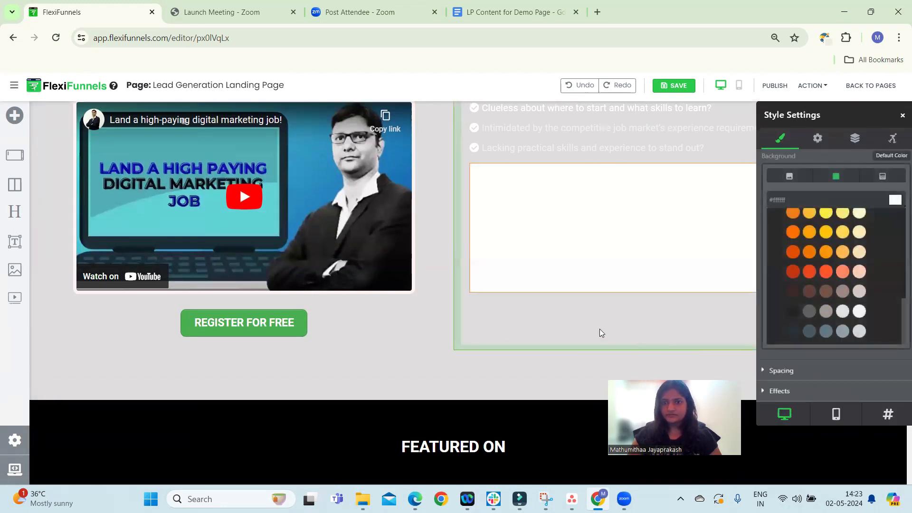
{"action": "scroll", "coordinate": [618, 329], "scroll_direction": "up", "scroll_amount": 3}
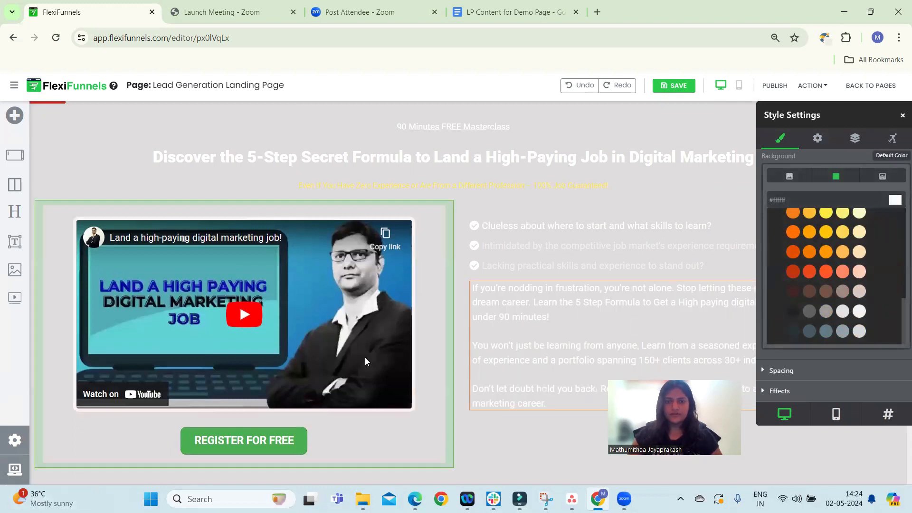
{"action": "scroll", "coordinate": [473, 319], "scroll_direction": "up", "scroll_amount": 4}
{"action": "scroll", "coordinate": [630, 284], "scroll_direction": "down", "scroll_amount": 3}
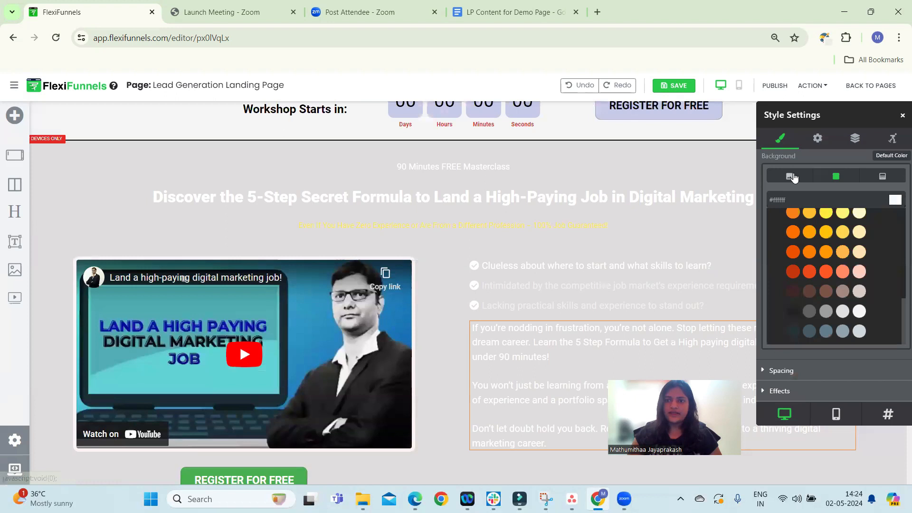
Restyle the masterclass headline in Roboto at 34 px with black #000000 text
{"action": "left_click", "coordinate": [728, 196]}
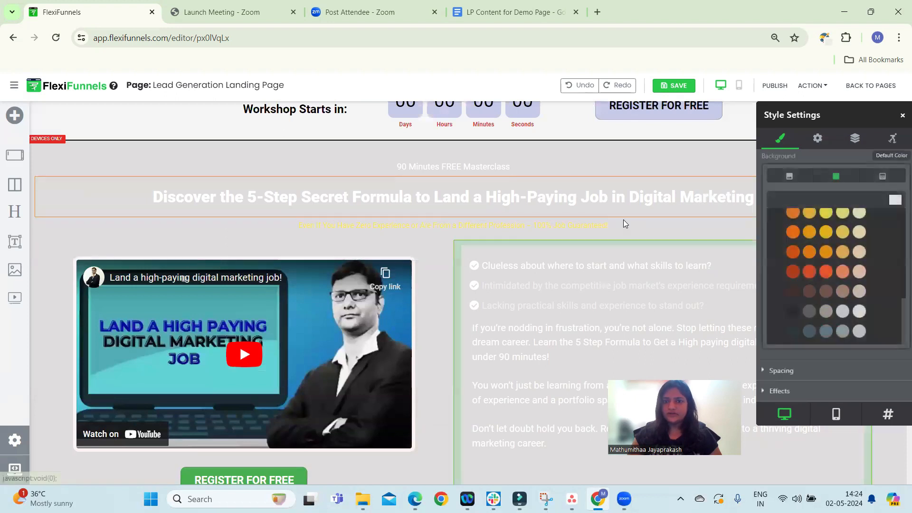
{"action": "scroll", "coordinate": [849, 245], "scroll_direction": "up", "scroll_amount": 5}
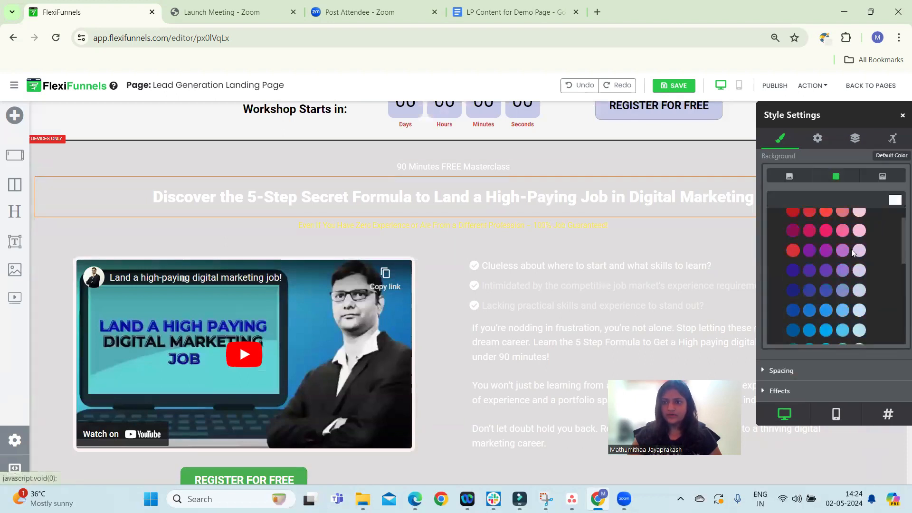
{"action": "left_click_drag", "start_coordinate": [836, 115], "coordinate": [804, 261]}
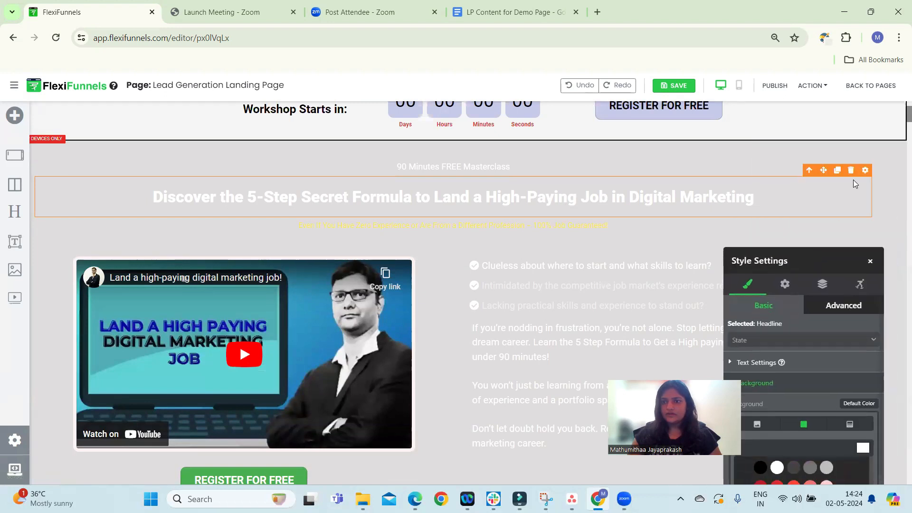
{"action": "left_click", "coordinate": [888, 227]}
{"action": "left_click", "coordinate": [597, 197]}
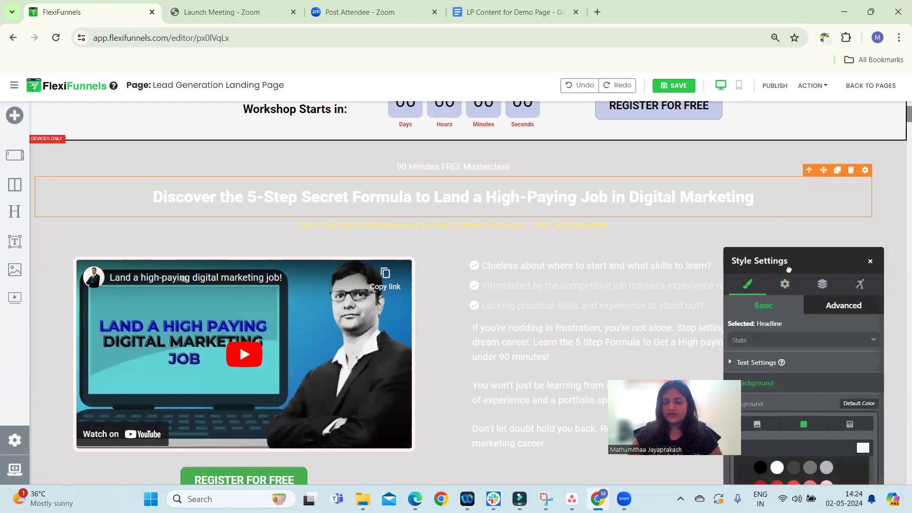
{"action": "left_click_drag", "start_coordinate": [806, 271], "coordinate": [823, 189]}
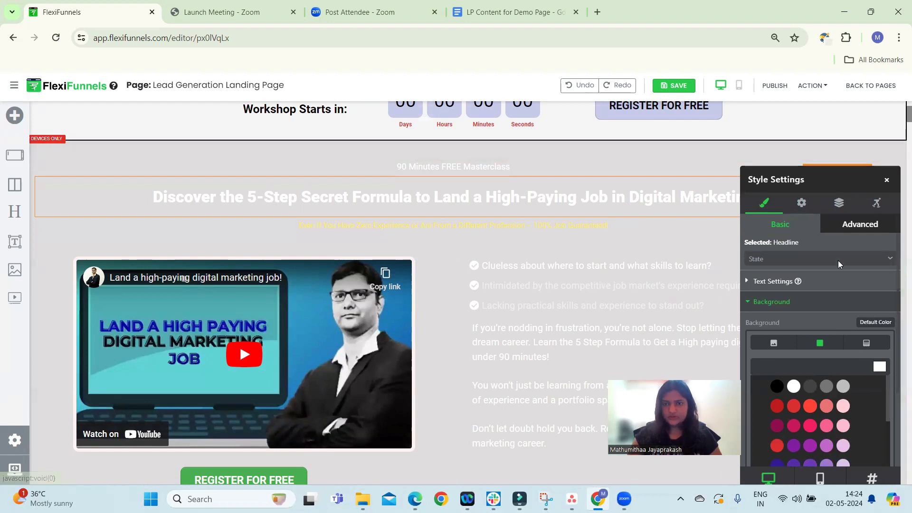
{"action": "left_click", "coordinate": [774, 285]}
{"action": "scroll", "coordinate": [858, 345], "scroll_direction": "down", "scroll_amount": 1}
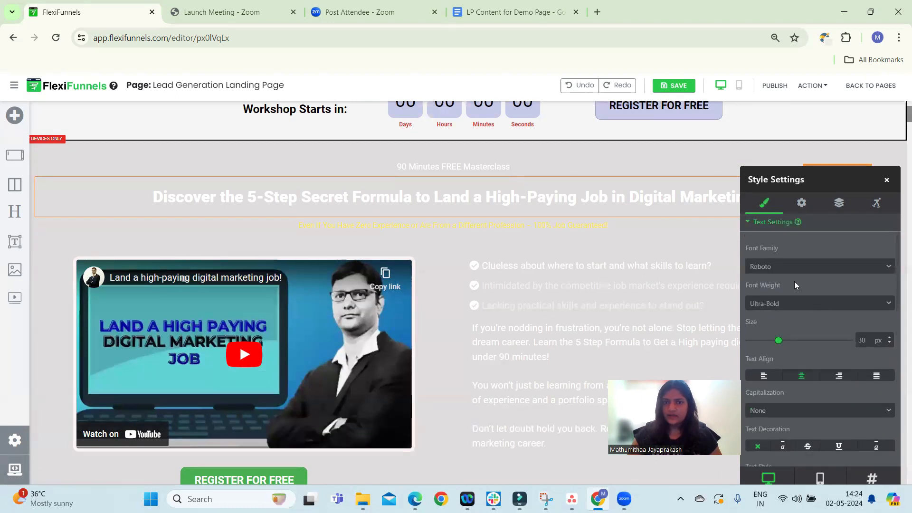
{"action": "left_click", "coordinate": [787, 267]}
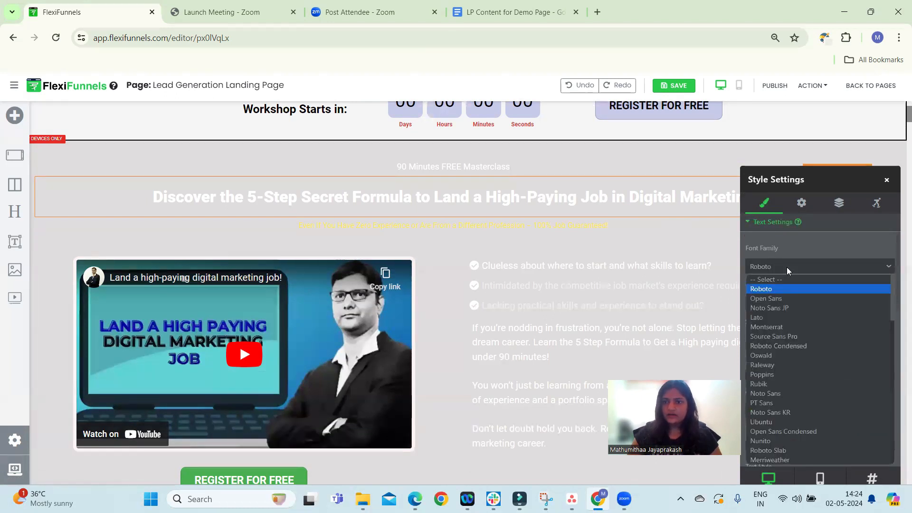
{"action": "left_click", "coordinate": [770, 289]}
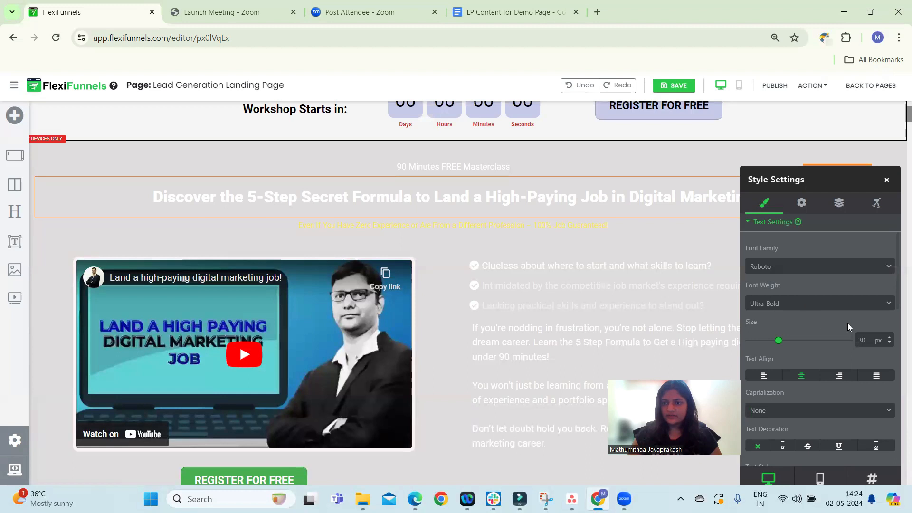
{"action": "left_click_drag", "start_coordinate": [778, 340], "coordinate": [783, 341]}
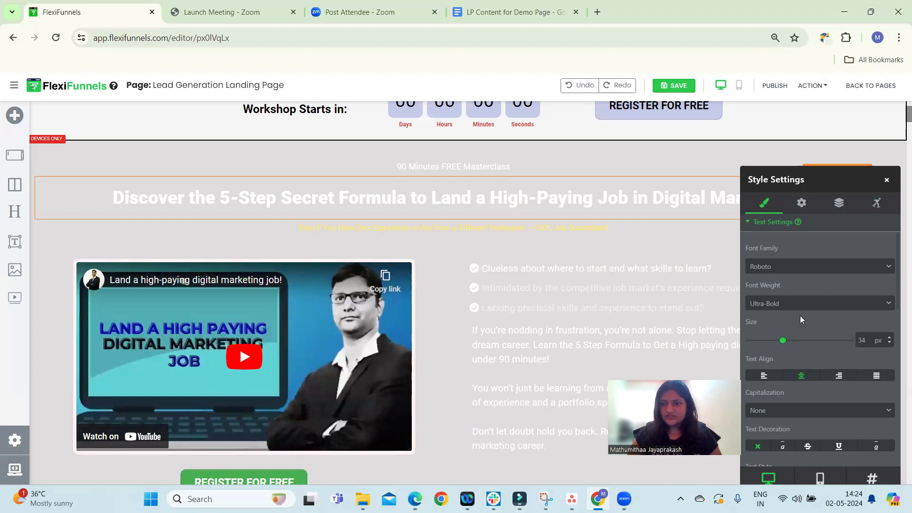
{"action": "scroll", "coordinate": [799, 333], "scroll_direction": "down", "scroll_amount": 4}
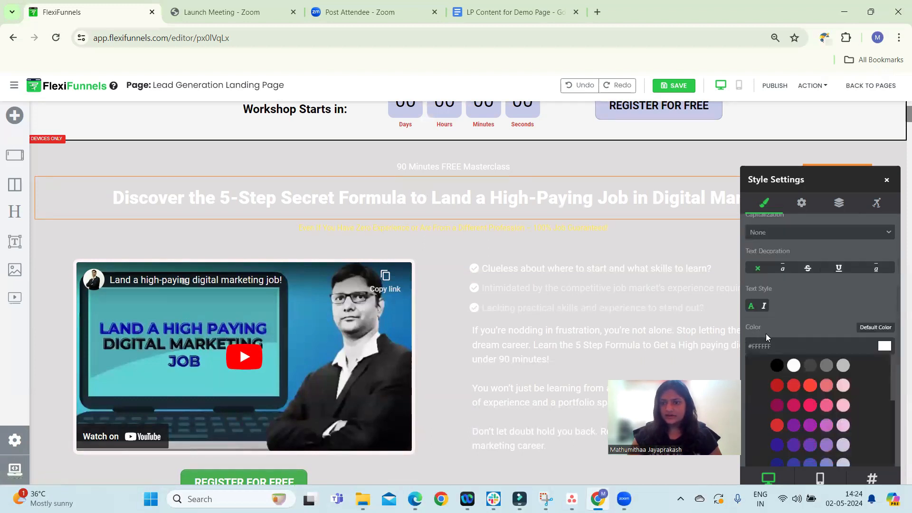
{"action": "left_click", "coordinate": [778, 367]}
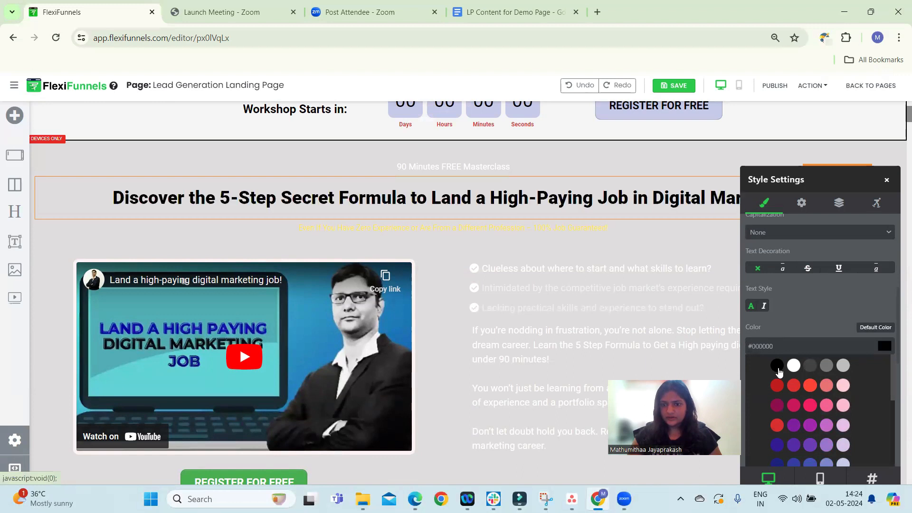
Select the list of pain points and set its text color to black #000000
{"action": "left_click", "coordinate": [534, 269]}
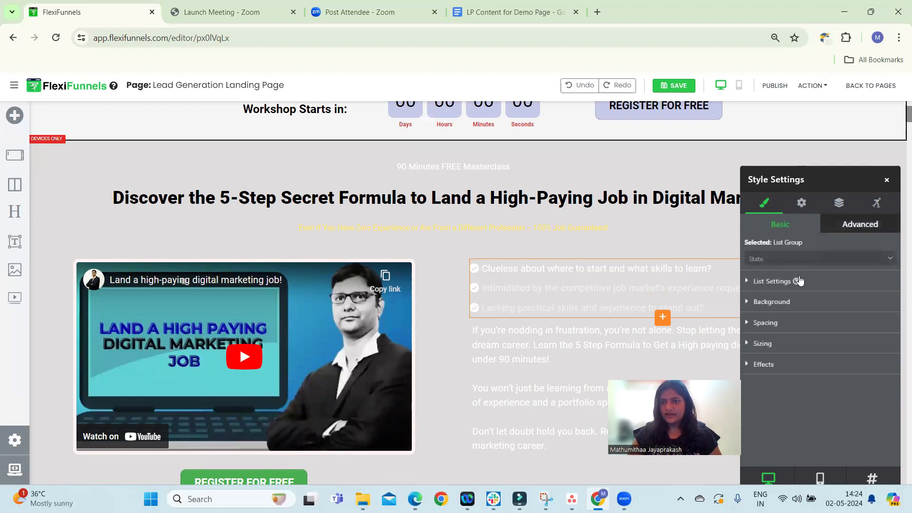
{"action": "mouse_move", "coordinate": [799, 281]}
{"action": "scroll", "coordinate": [850, 332], "scroll_direction": "down", "scroll_amount": 5}
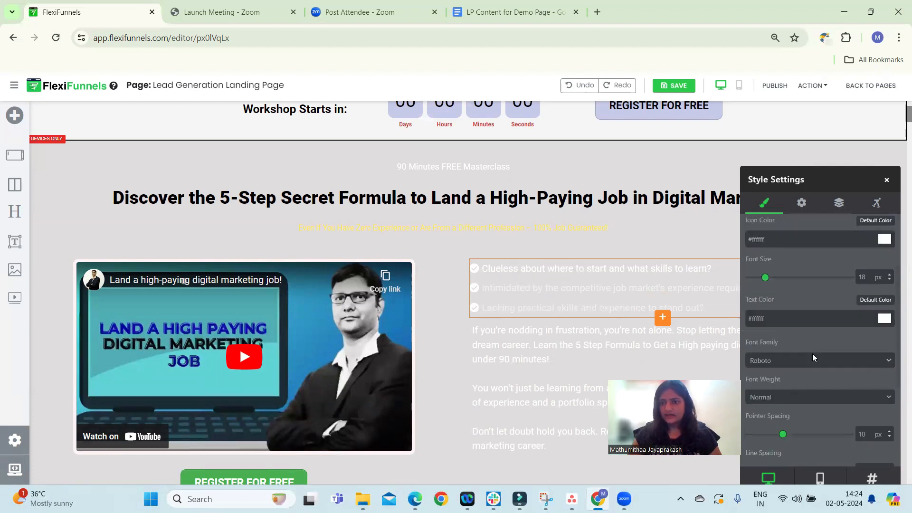
{"action": "scroll", "coordinate": [802, 290], "scroll_direction": "up", "scroll_amount": 1}
{"action": "scroll", "coordinate": [814, 308], "scroll_direction": "down", "scroll_amount": 4}
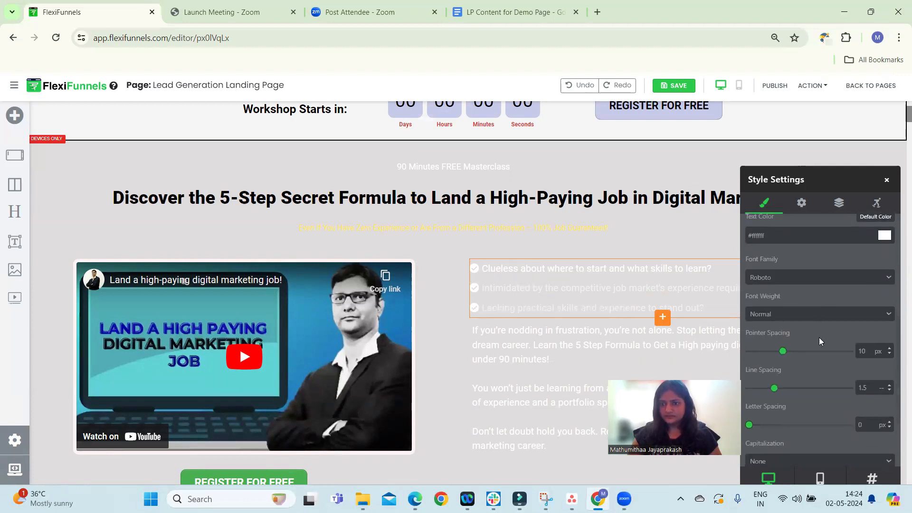
{"action": "scroll", "coordinate": [818, 350], "scroll_direction": "up", "scroll_amount": 5}
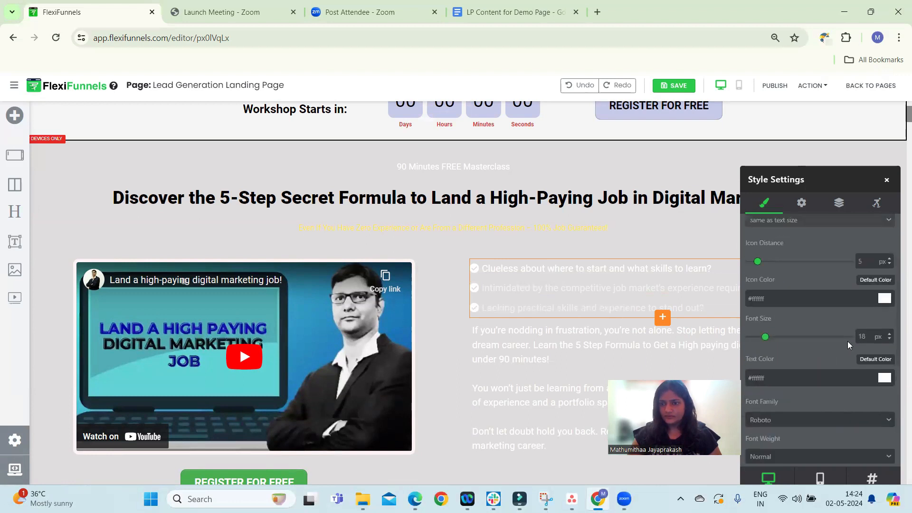
{"action": "left_click", "coordinate": [885, 380]}
{"action": "left_click_drag", "start_coordinate": [752, 299], "coordinate": [751, 305]}
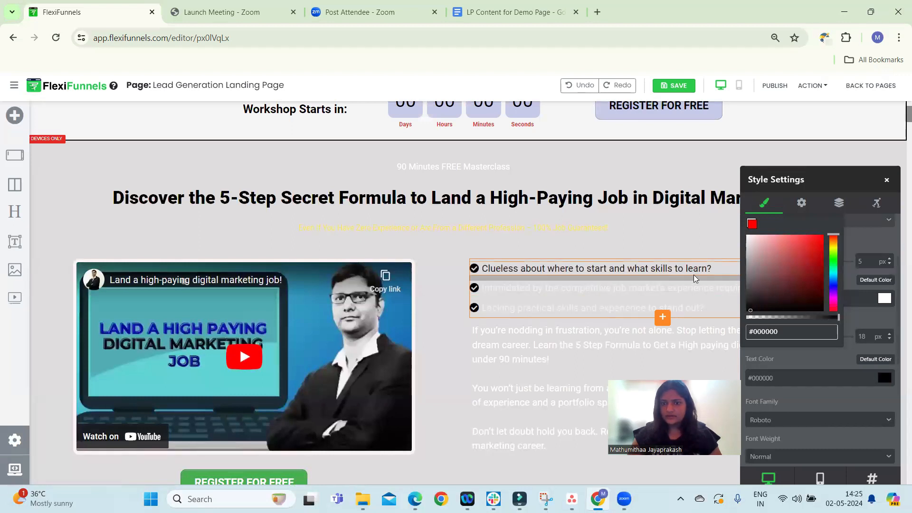
Set the pain-point list's icon color to #010101
{"action": "left_click", "coordinate": [841, 172]}
{"action": "left_click_drag", "start_coordinate": [841, 172], "coordinate": [903, 146]}
{"action": "left_click", "coordinate": [773, 212]}
{"action": "left_click", "coordinate": [733, 291]}
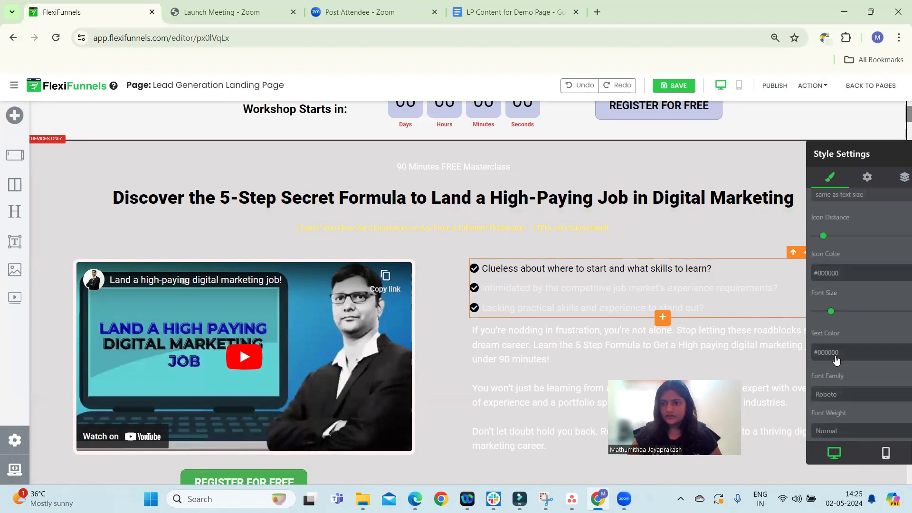
{"action": "left_click", "coordinate": [836, 357]}
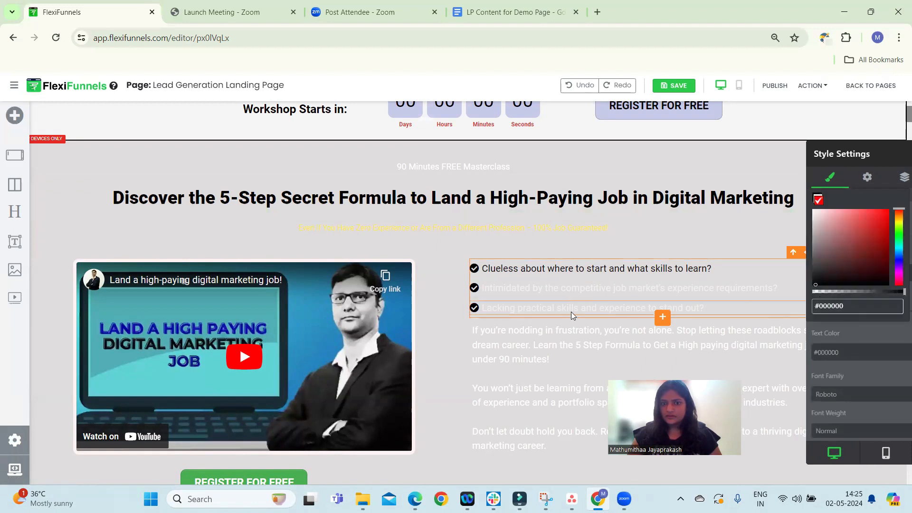
{"action": "left_click", "coordinate": [573, 295]}
{"action": "triple_click", "coordinate": [583, 290]}
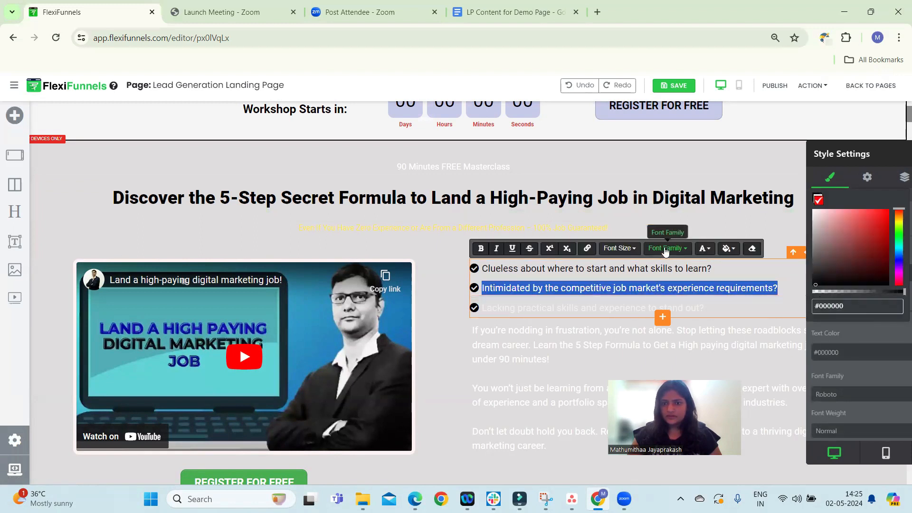
{"action": "left_click", "coordinate": [752, 210]}
{"action": "left_click_drag", "start_coordinate": [865, 157], "coordinate": [195, 141]}
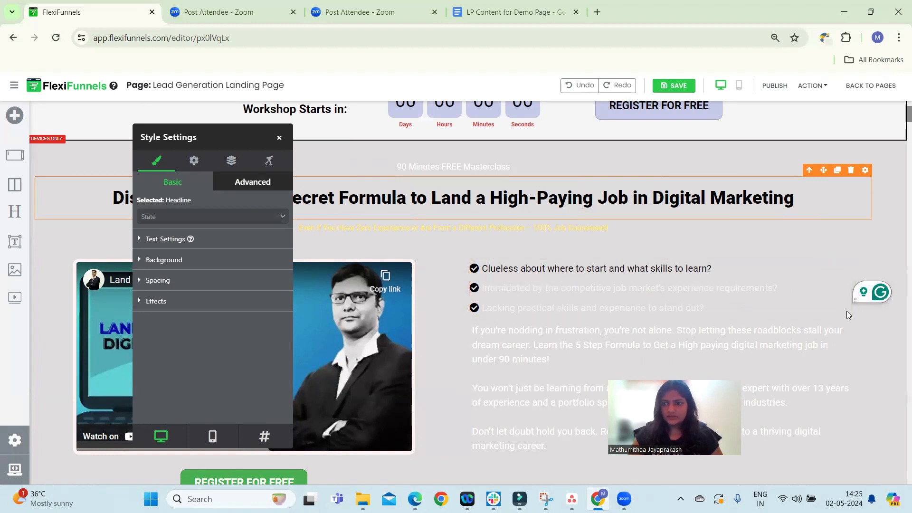
{"action": "left_click", "coordinate": [852, 300]}
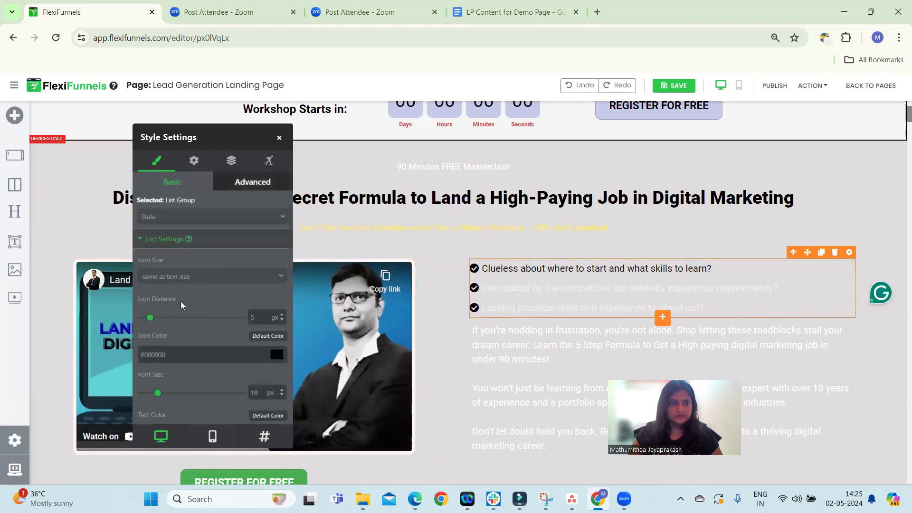
{"action": "left_click", "coordinate": [258, 361]}
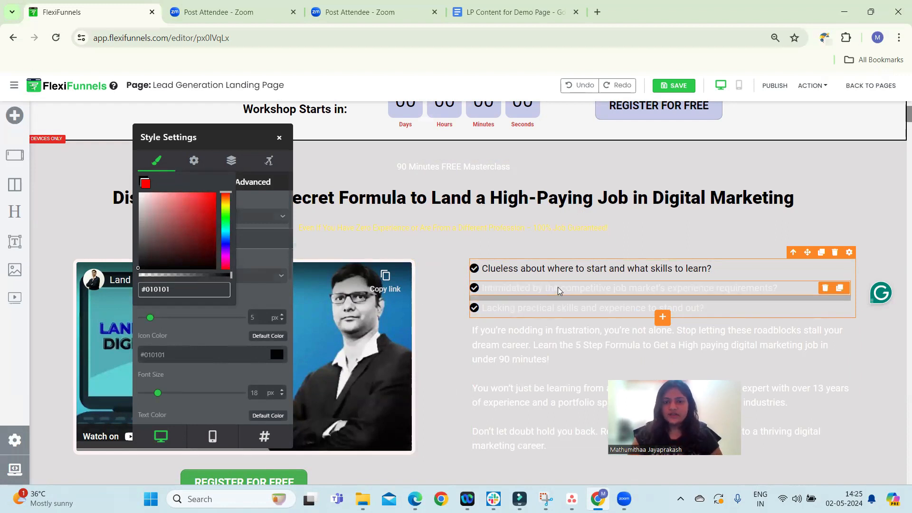
Apply black text color to the second and third list items
{"action": "triple_click", "coordinate": [559, 288]}
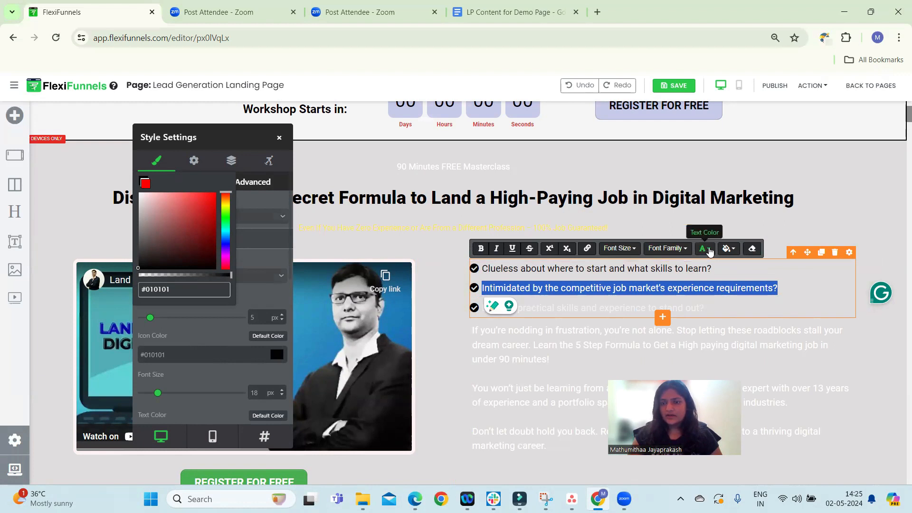
{"action": "left_click", "coordinate": [706, 249]}
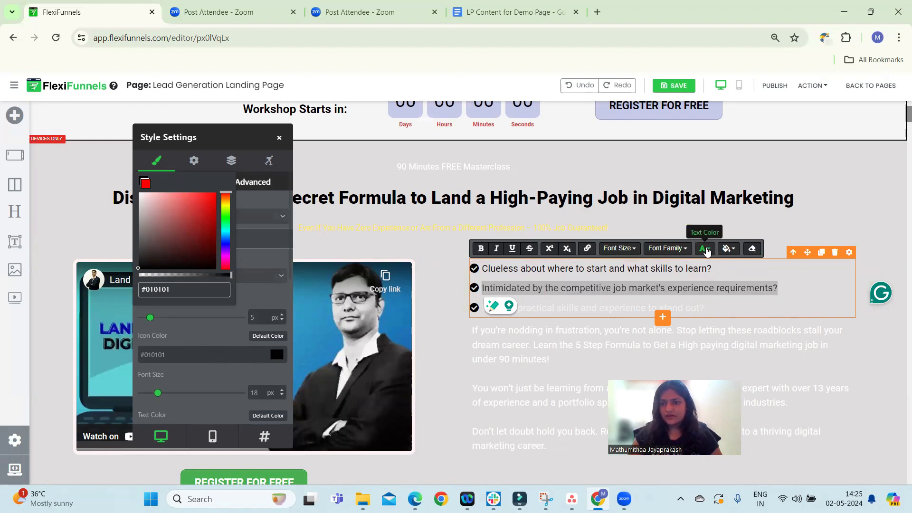
{"action": "left_click", "coordinate": [711, 269]}
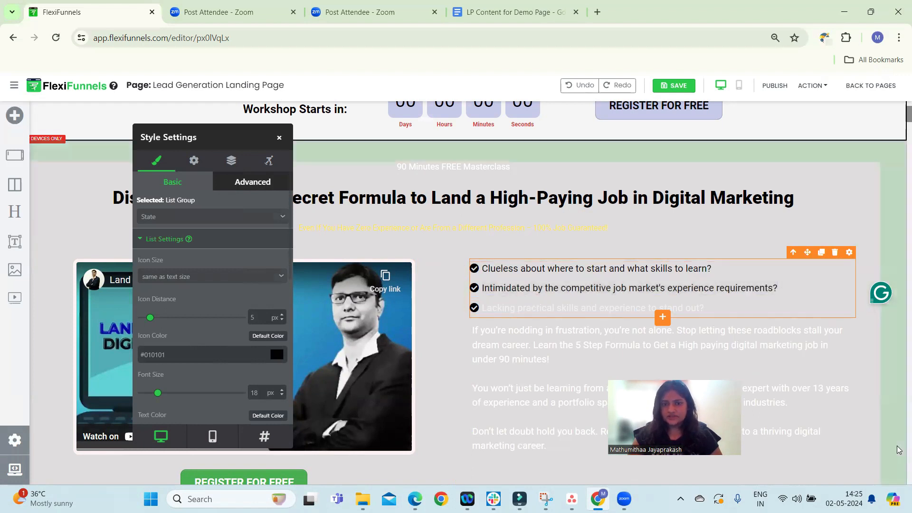
{"action": "triple_click", "coordinate": [570, 312]}
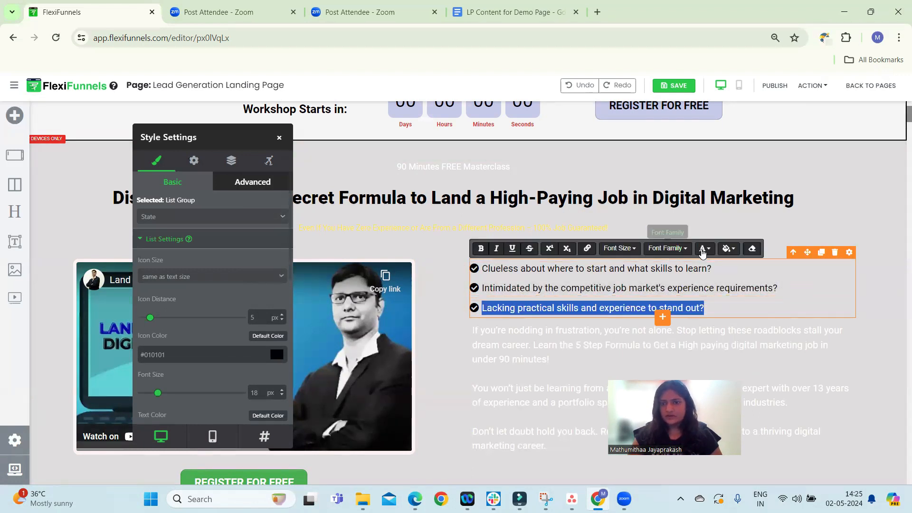
{"action": "left_click", "coordinate": [703, 248]}
{"action": "left_click", "coordinate": [804, 201]}
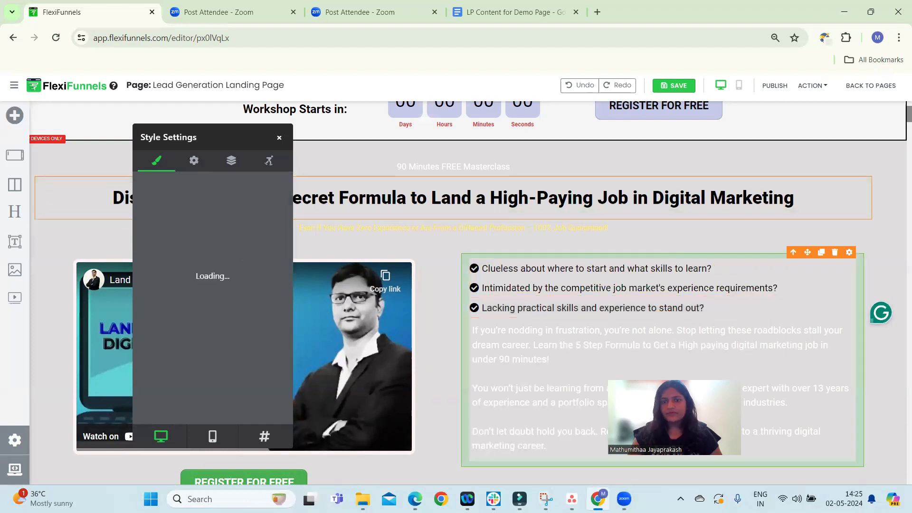
Set the masterclass paragraph's text color to black #000000 in its text settings
{"action": "scroll", "coordinate": [701, 216], "scroll_direction": "down", "scroll_amount": 2}
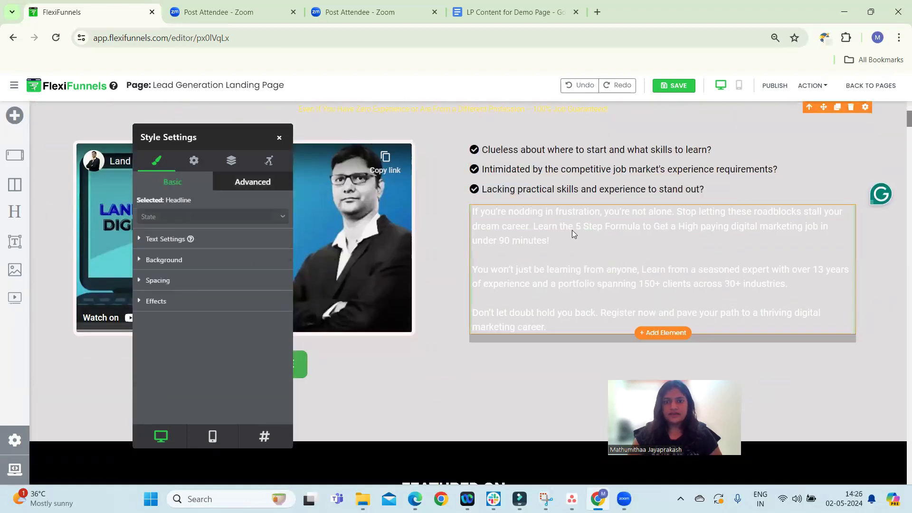
{"action": "left_click", "coordinate": [572, 230]}
{"action": "left_click", "coordinate": [187, 239]}
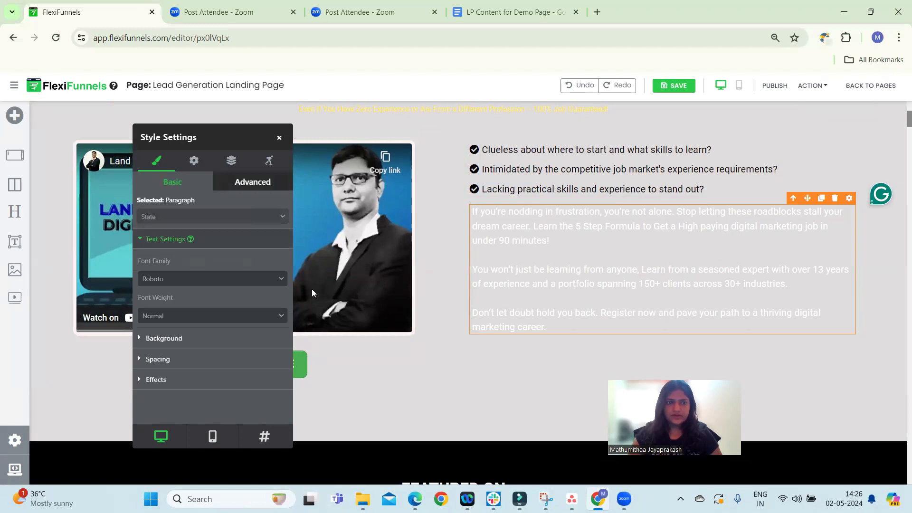
{"action": "scroll", "coordinate": [227, 336], "scroll_direction": "down", "scroll_amount": 3}
{"action": "scroll", "coordinate": [216, 343], "scroll_direction": "down", "scroll_amount": 2}
{"action": "left_click", "coordinate": [256, 305]}
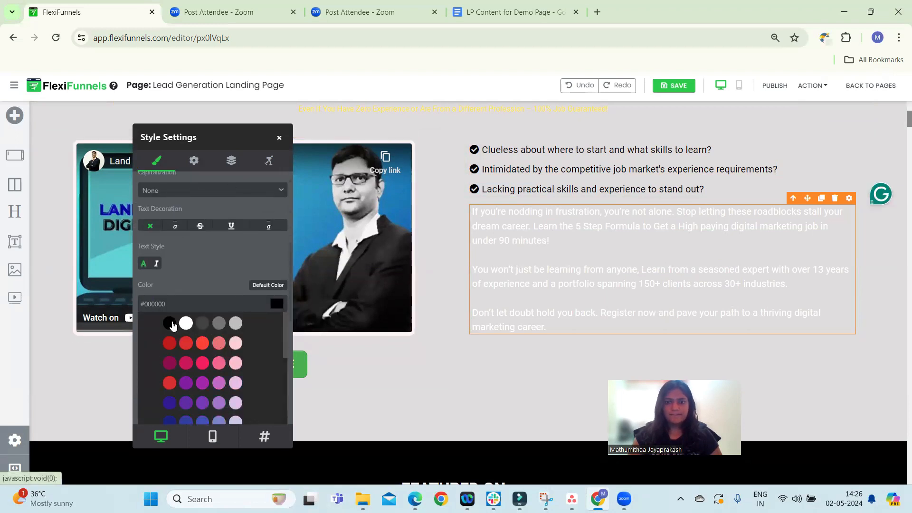
Select all three paragraphs of body text and apply black inline text color, then close the style panel
{"action": "left_click", "coordinate": [577, 222]}
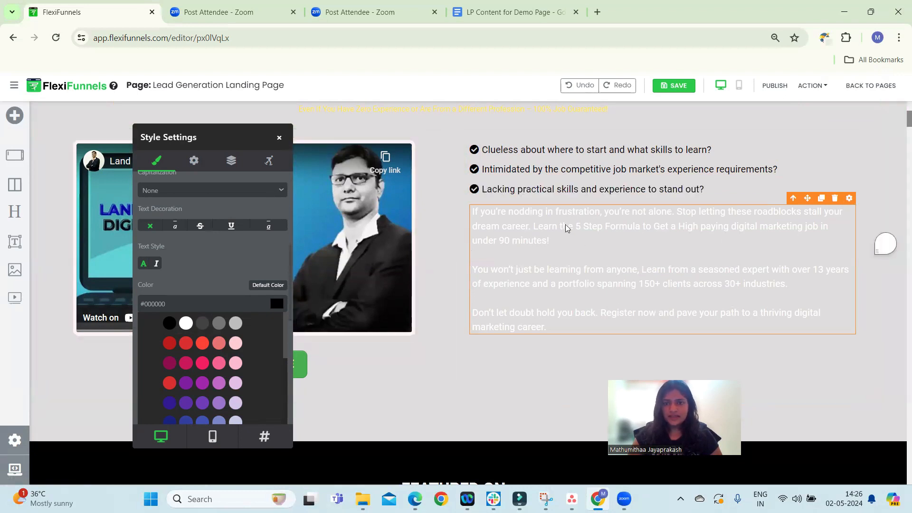
{"action": "triple_click", "coordinate": [498, 222]}
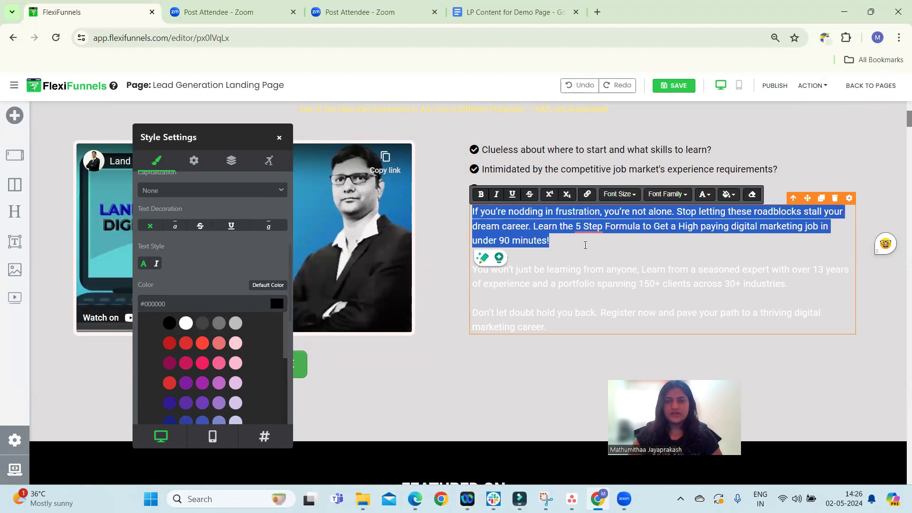
{"action": "key", "text": "ctrl+shift+Right"}
{"action": "key", "text": "ctrl+shift+Right"}
{"action": "key", "text": "ctrl+shift+Right"}
{"action": "key", "text": "ctrl+shift+Right"}
{"action": "key", "text": "ctrl+shift+Right"}
{"action": "key", "text": "ctrl+shift+Right"}
{"action": "key", "text": "ctrl+shift+Right"}
{"action": "key", "text": "ctrl+shift+Right"}
{"action": "key", "text": "ctrl+shift+Right"}
{"action": "key", "text": "ctrl+shift+Right"}
{"action": "key", "text": "ctrl+shift+Right"}
{"action": "key", "text": "ctrl+shift+Right"}
{"action": "key", "text": "ctrl+shift+Right"}
{"action": "key", "text": "ctrl+shift+Right"}
{"action": "key", "text": "ctrl+shift+Right"}
{"action": "key", "text": "ctrl+shift+Right"}
{"action": "key", "text": "ctrl+shift+Right"}
{"action": "key", "text": "ctrl+shift+Right"}
{"action": "key", "text": "ctrl+shift+Right"}
{"action": "key", "text": "ctrl+shift+Right"}
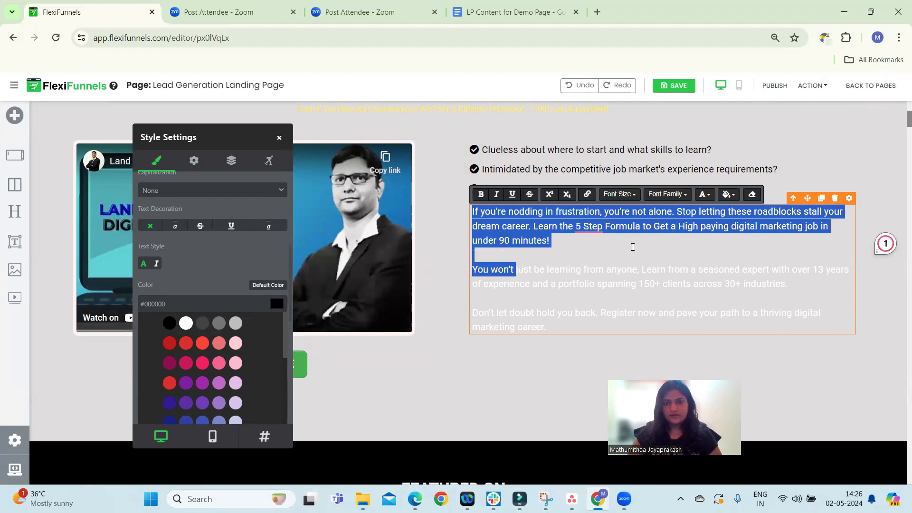
{"action": "key", "text": "ctrl+shift+Right"}
{"action": "key", "text": "ctrl+shift+Right"}
{"action": "key", "text": "ctrl+shift+Right"}
{"action": "key", "text": "ctrl+shift+Right"}
{"action": "key", "text": "ctrl+shift+Right"}
{"action": "key", "text": "ctrl+shift+Right"}
{"action": "key", "text": "ctrl+shift+Right"}
{"action": "key", "text": "ctrl+shift+Right"}
{"action": "key", "text": "ctrl+shift+Right"}
{"action": "key", "text": "ctrl+shift+Right"}
{"action": "key", "text": "ctrl+shift+Right"}
{"action": "key", "text": "ctrl+shift+Right"}
{"action": "key", "text": "ctrl+shift+Right"}
{"action": "key", "text": "ctrl+shift+Right"}
{"action": "key", "text": "ctrl+shift+Right"}
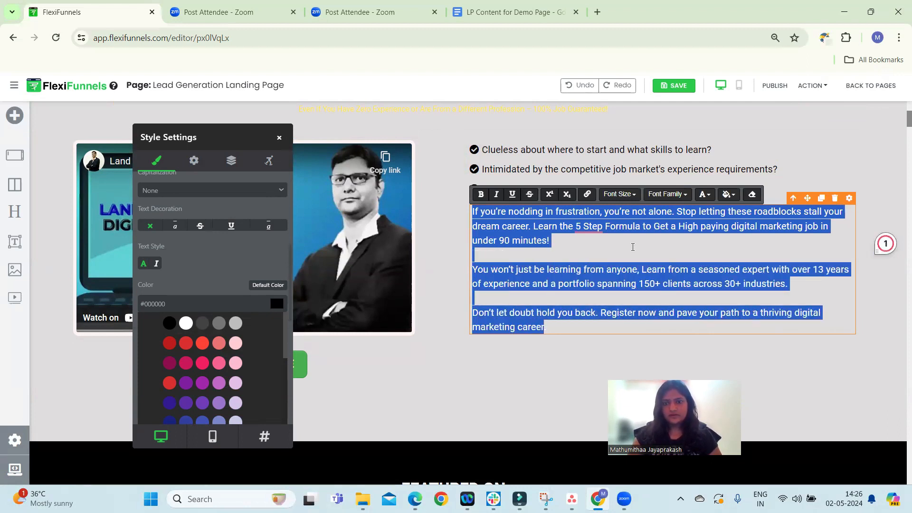
{"action": "left_click", "coordinate": [705, 194]}
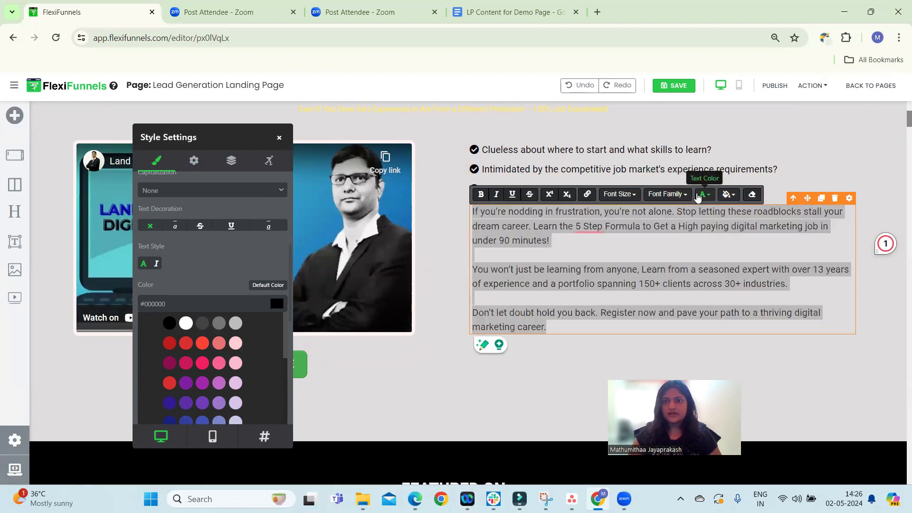
{"action": "left_click", "coordinate": [706, 213]}
{"action": "left_click", "coordinate": [678, 243]}
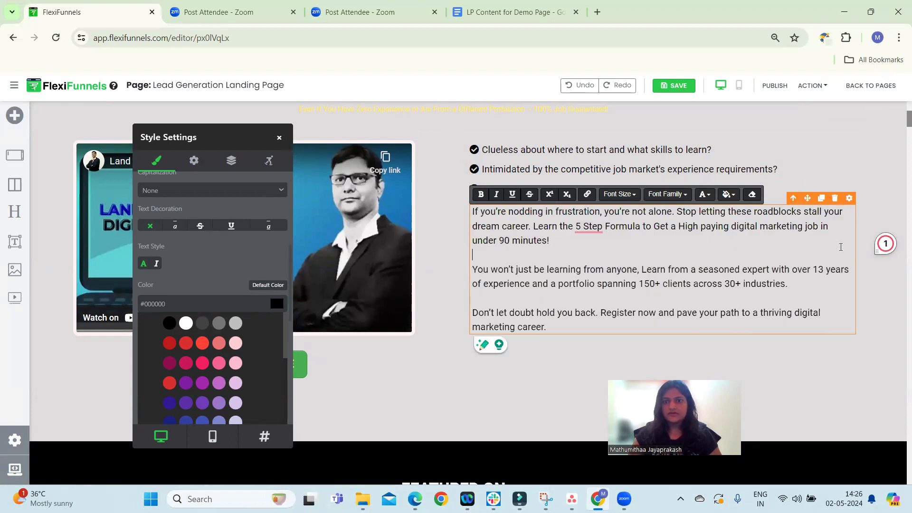
{"action": "left_click", "coordinate": [764, 245]}
{"action": "scroll", "coordinate": [402, 361], "scroll_direction": "up", "scroll_amount": 3}
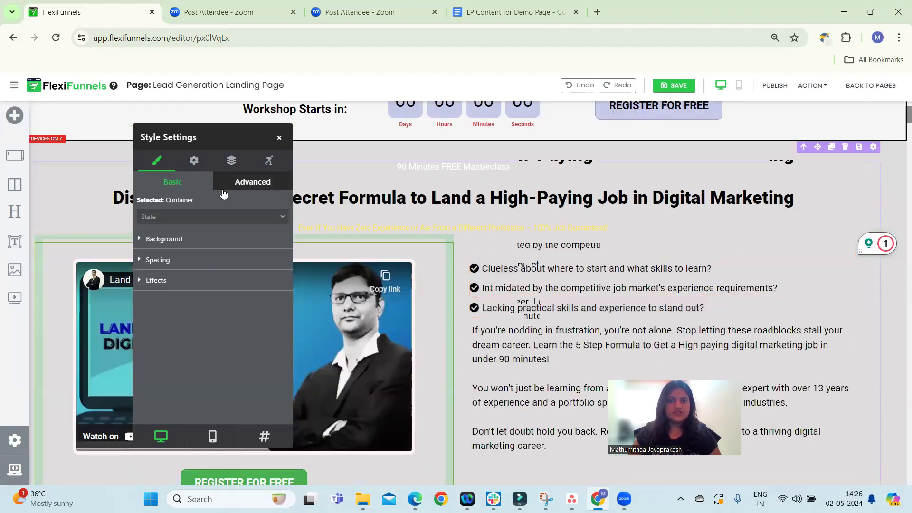
{"action": "left_click", "coordinate": [275, 138]}
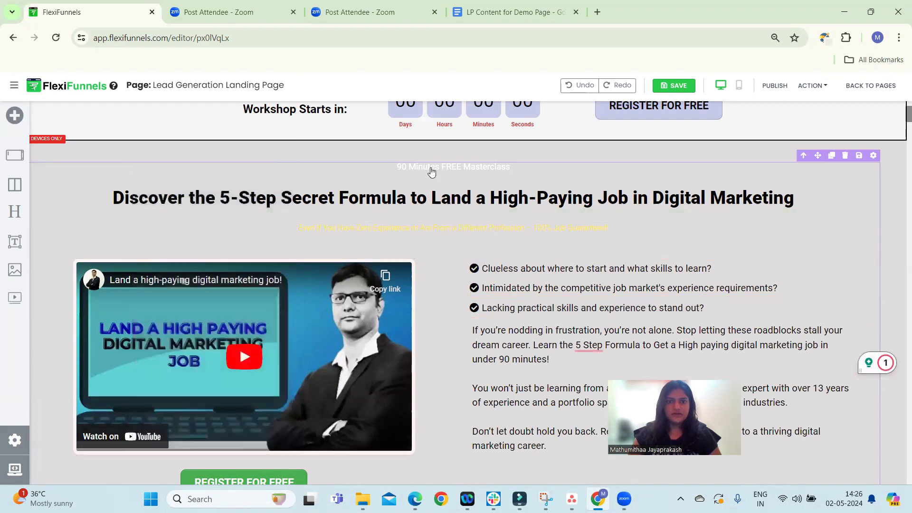
Apply a light cream text color to the '90 Minutes FREE Masterclass' label
{"action": "left_click", "coordinate": [412, 170]}
{"action": "left_click", "coordinate": [413, 170]}
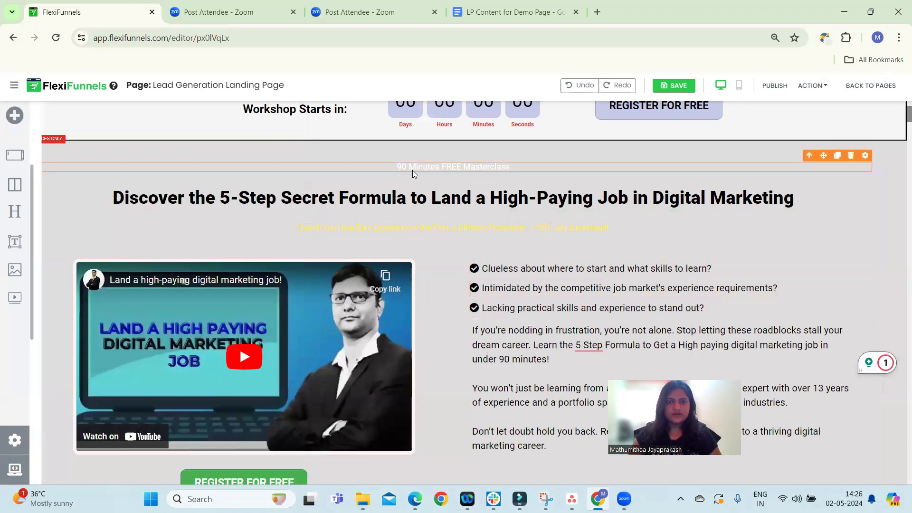
{"action": "triple_click", "coordinate": [412, 167]}
{"action": "left_click", "coordinate": [271, 157]}
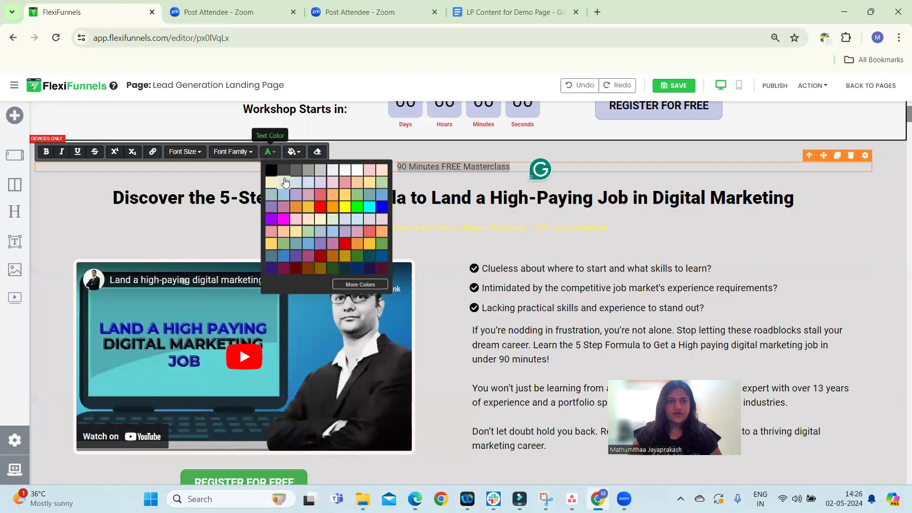
{"action": "left_click", "coordinate": [271, 180]}
{"action": "left_click", "coordinate": [423, 167]}
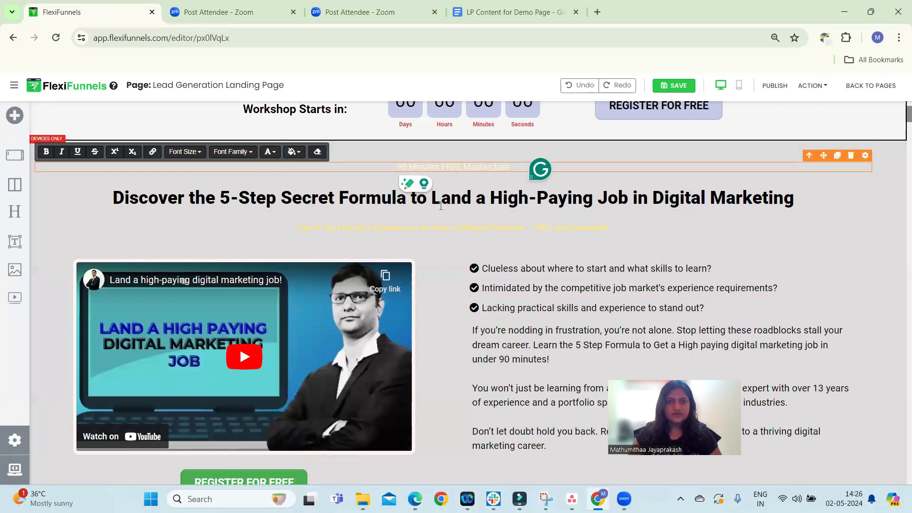
Set the '90 Minutes FREE Masterclass' label's text color to black
{"action": "left_click", "coordinate": [435, 163]}
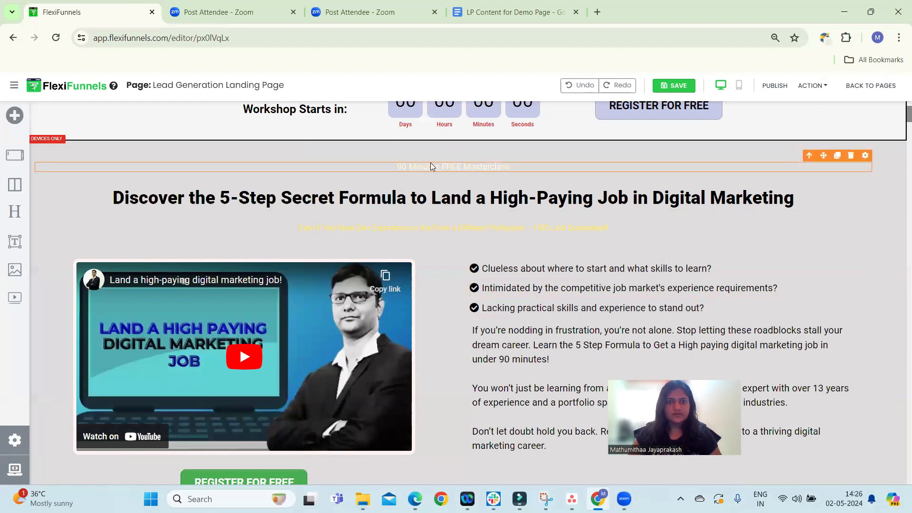
{"action": "triple_click", "coordinate": [431, 163]}
{"action": "left_click", "coordinate": [269, 152]}
{"action": "left_click", "coordinate": [271, 169]}
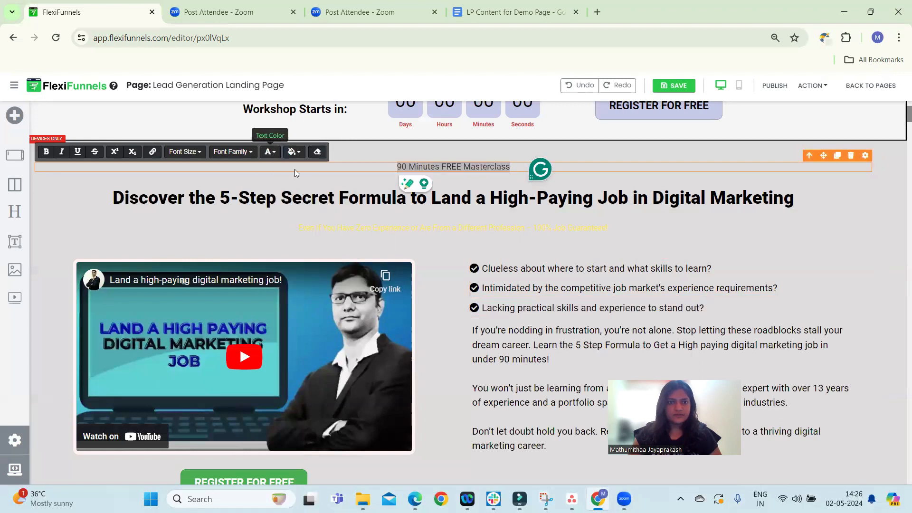
Select the guarantee subheadline and set its text color to blue
{"action": "left_click", "coordinate": [568, 218]}
{"action": "triple_click", "coordinate": [535, 229]}
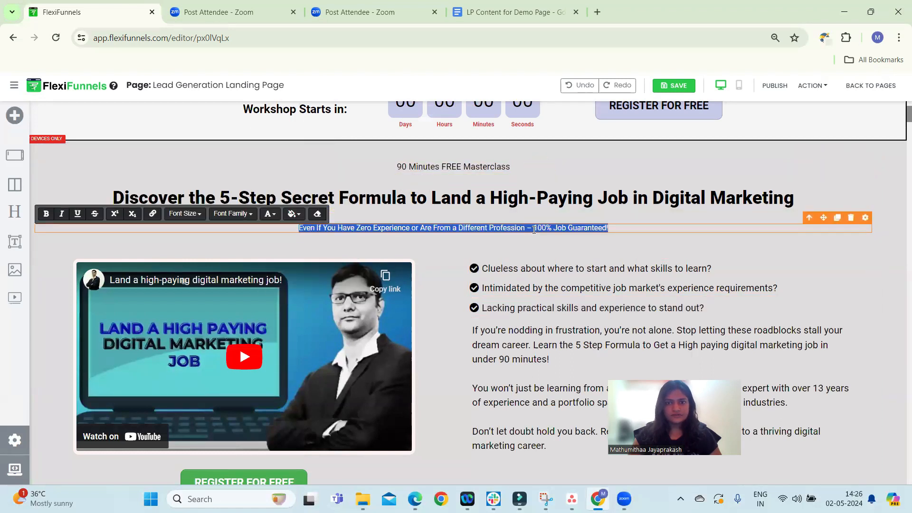
{"action": "left_click", "coordinate": [266, 215]}
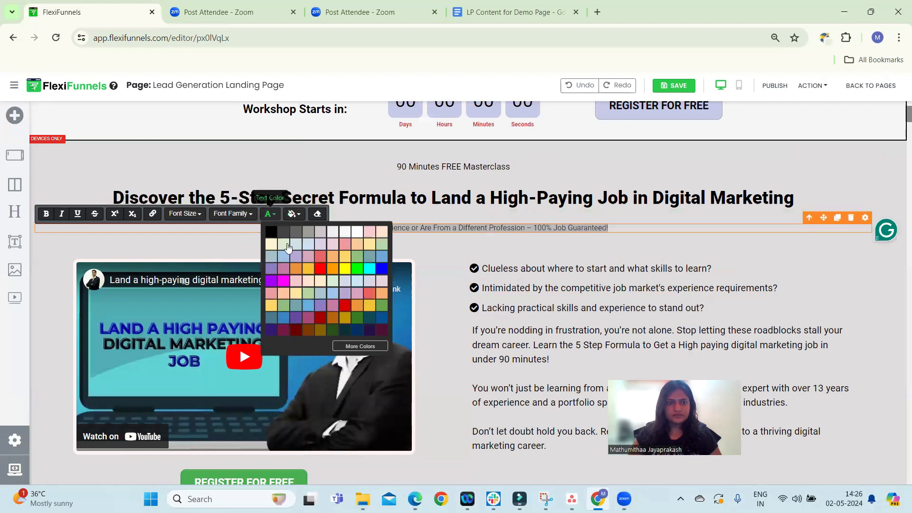
{"action": "left_click", "coordinate": [382, 270]}
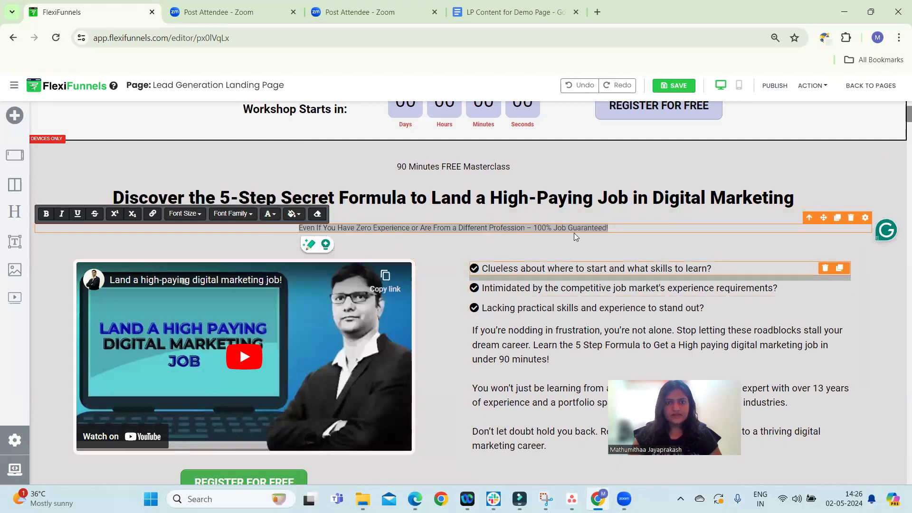
{"action": "left_click", "coordinate": [574, 216]}
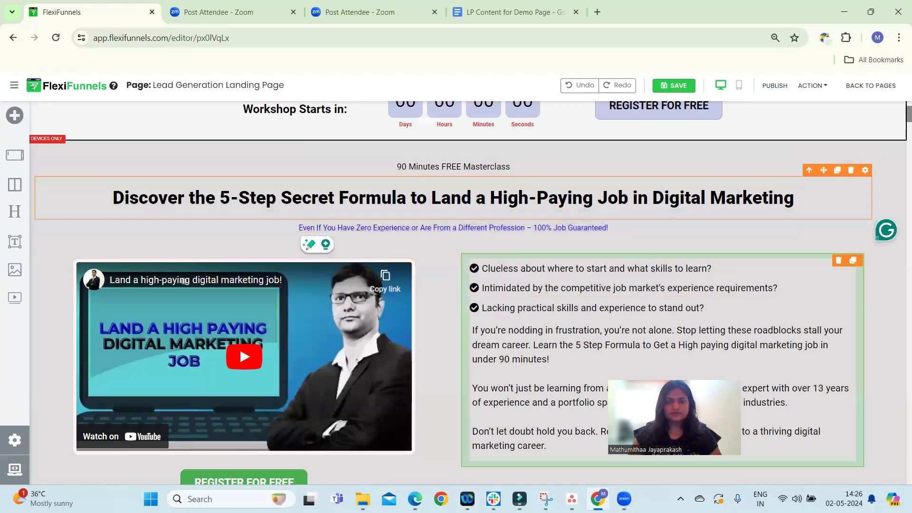
Open the video box's advanced settings to examine its YouTube provider and video URL
{"action": "scroll", "coordinate": [514, 305], "scroll_direction": "down", "scroll_amount": 1}
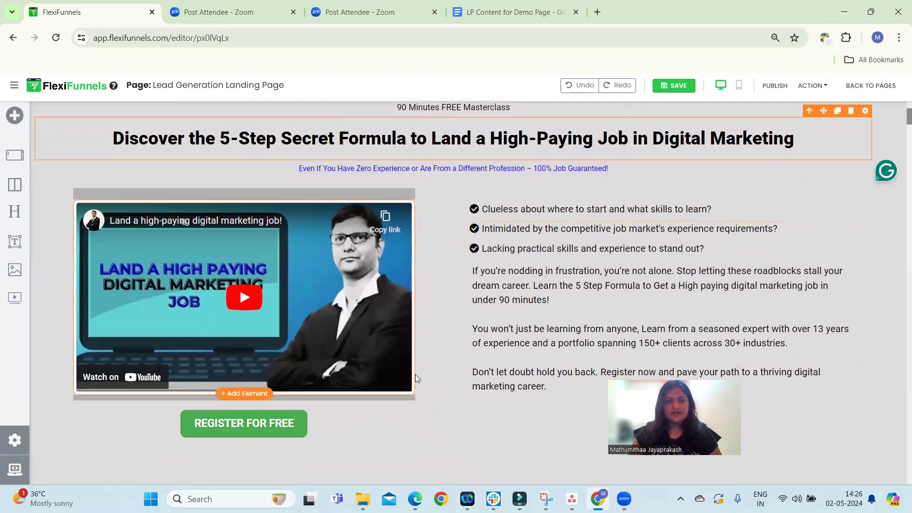
{"action": "scroll", "coordinate": [671, 263], "scroll_direction": "down", "scroll_amount": 1}
{"action": "scroll", "coordinate": [785, 180], "scroll_direction": "up", "scroll_amount": 2}
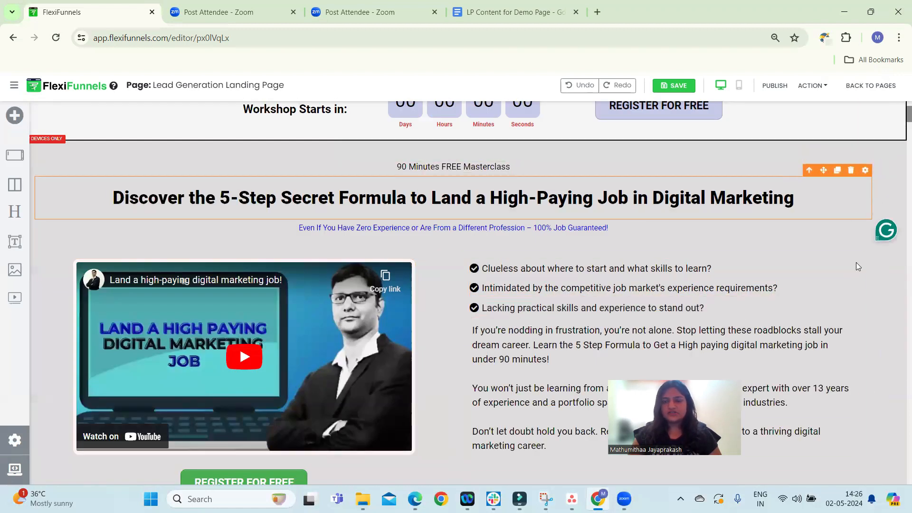
{"action": "scroll", "coordinate": [742, 254], "scroll_direction": "down", "scroll_amount": 1}
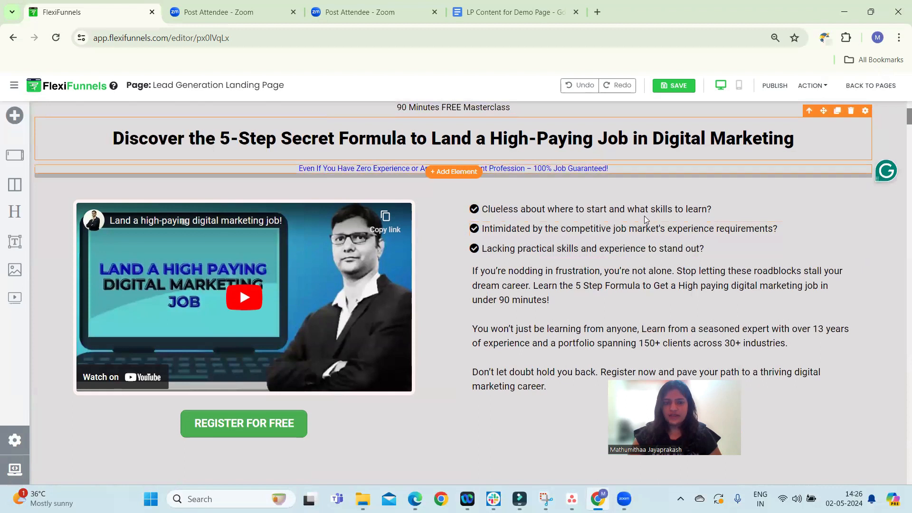
{"action": "scroll", "coordinate": [779, 214], "scroll_direction": "up", "scroll_amount": 1}
{"action": "scroll", "coordinate": [779, 211], "scroll_direction": "up", "scroll_amount": 1}
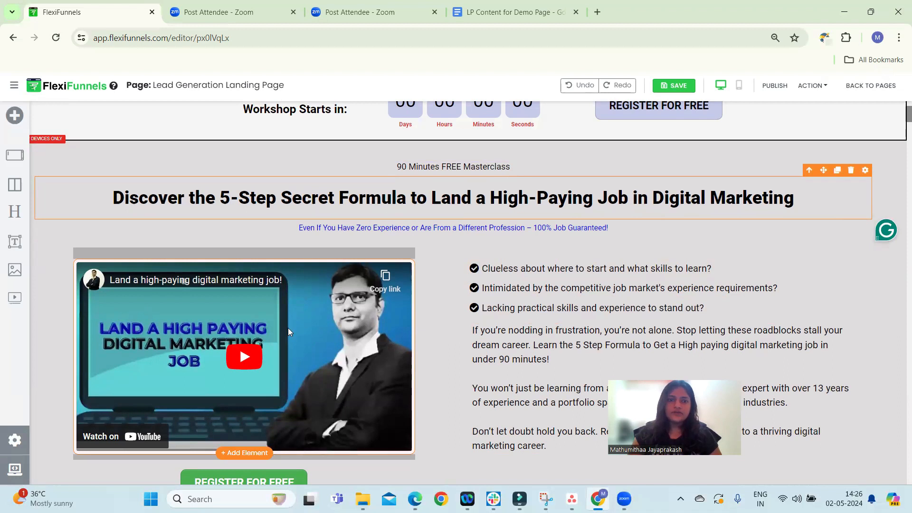
{"action": "scroll", "coordinate": [266, 266], "scroll_direction": "down", "scroll_amount": 3}
{"action": "left_click", "coordinate": [257, 247]}
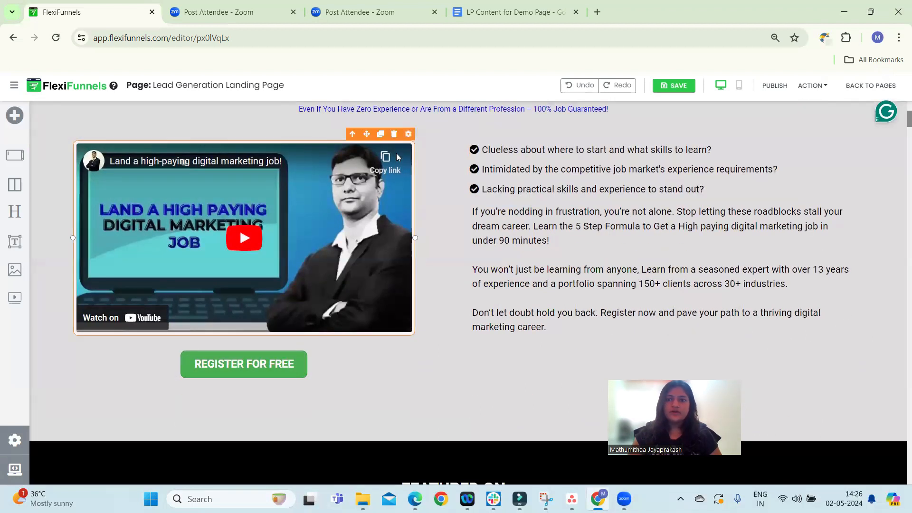
{"action": "left_click", "coordinate": [408, 134]}
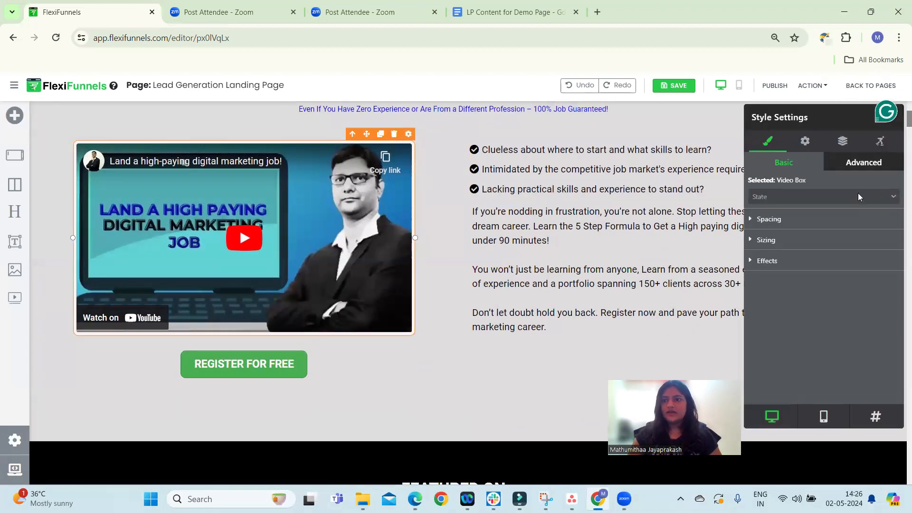
{"action": "left_click", "coordinate": [803, 142]}
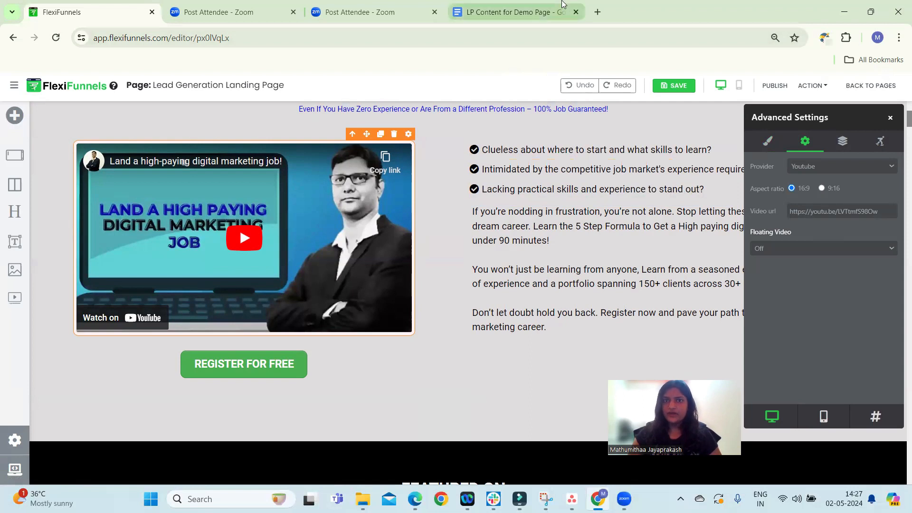
Open YouTube in a new browser tab and search for 'landing page design'
{"action": "key", "text": "ctrl+t"}
{"action": "left_click", "coordinate": [127, 39]}
{"action": "type", "text": "youtu"}
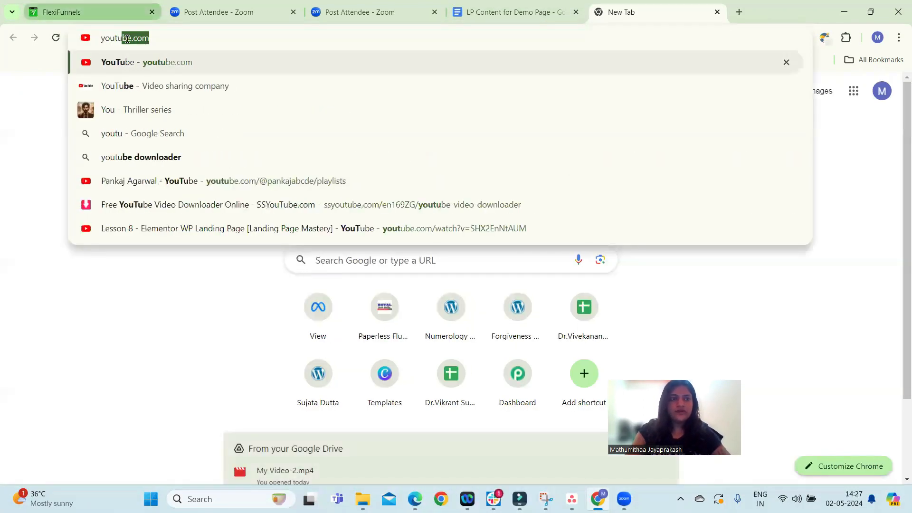
{"action": "key", "text": "Return"}
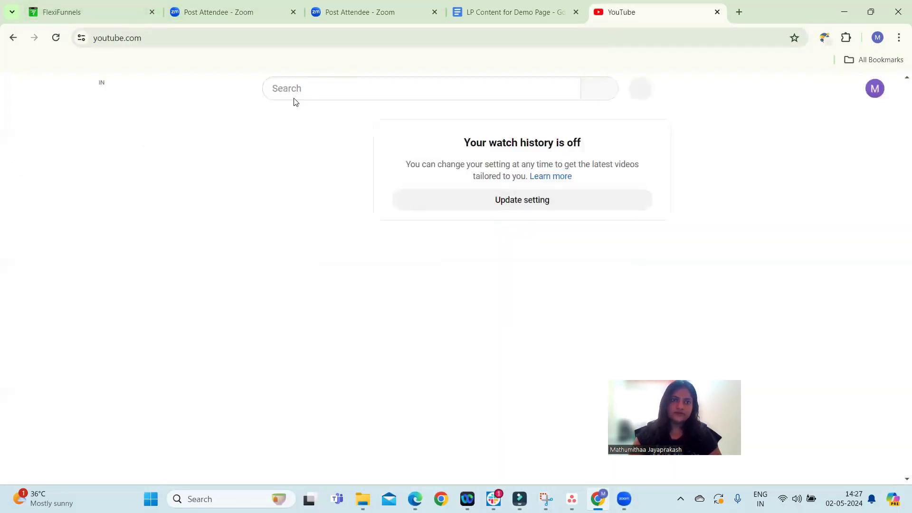
{"action": "left_click", "coordinate": [309, 91]}
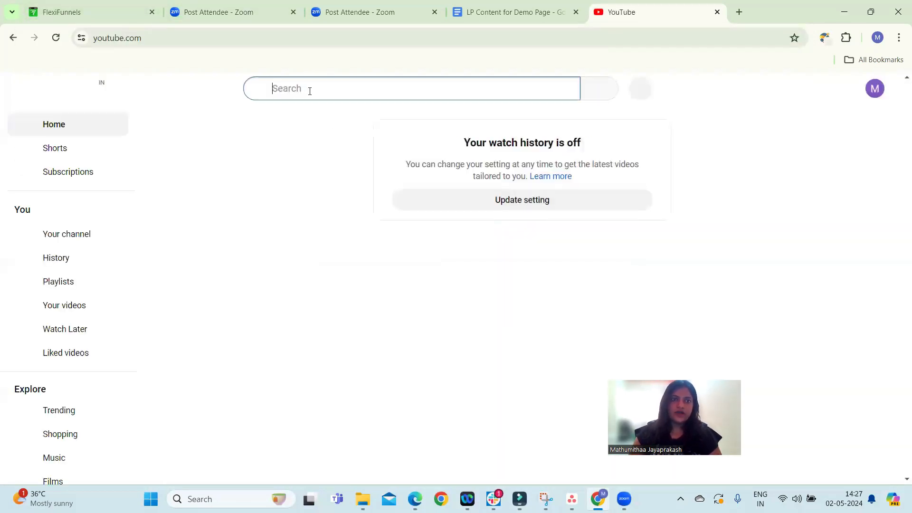
{"action": "type", "text": "la"}
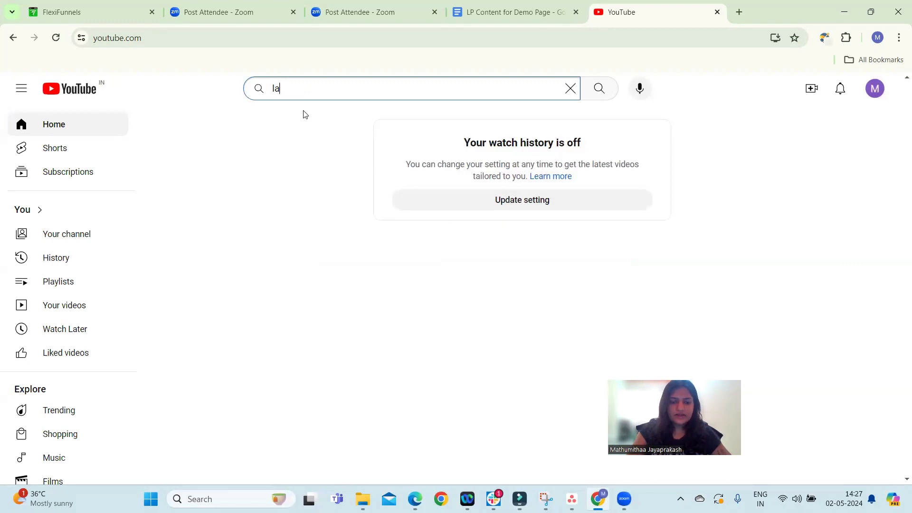
{"action": "type", "text": "nding page d"}
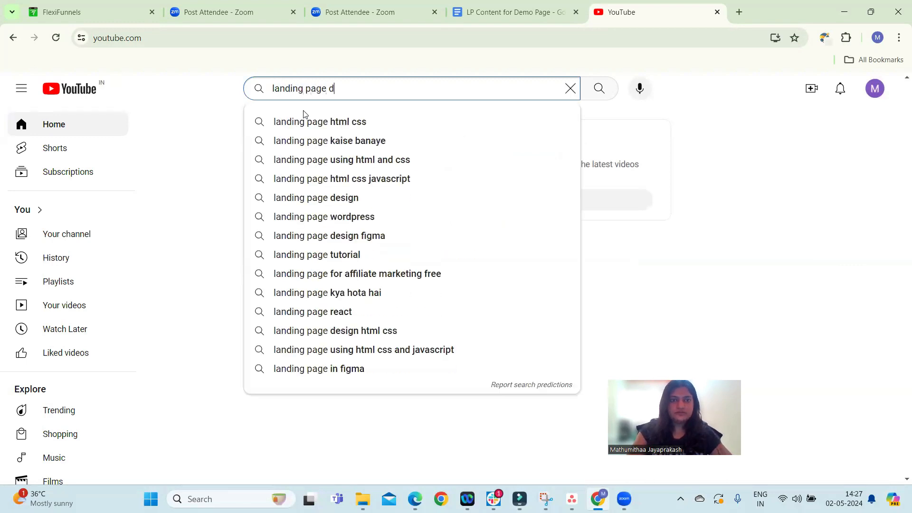
{"action": "type", "text": "esign"}
{"action": "key", "text": "Return"}
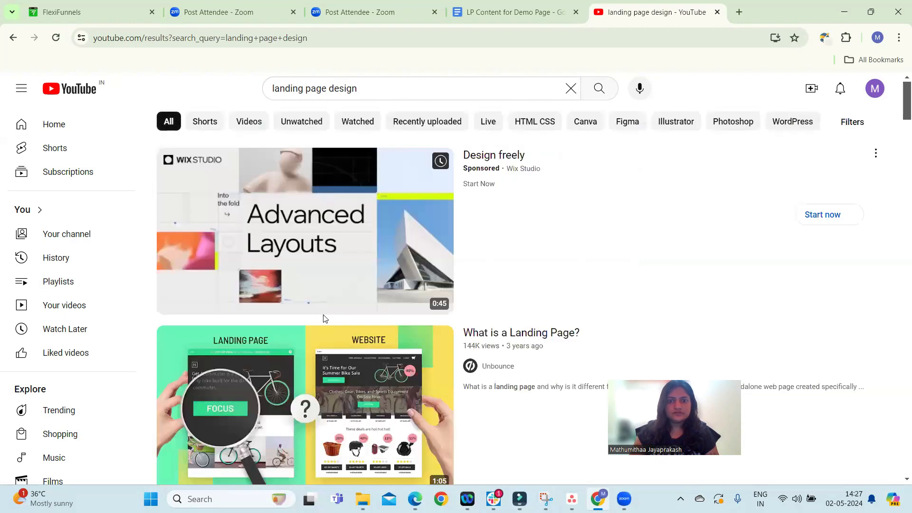
Open the 'Perfect Landing Page Design Explained (in 5 minutes)' video from the results
{"action": "scroll", "coordinate": [328, 323], "scroll_direction": "down", "scroll_amount": 1}
{"action": "scroll", "coordinate": [404, 311], "scroll_direction": "down", "scroll_amount": 5}
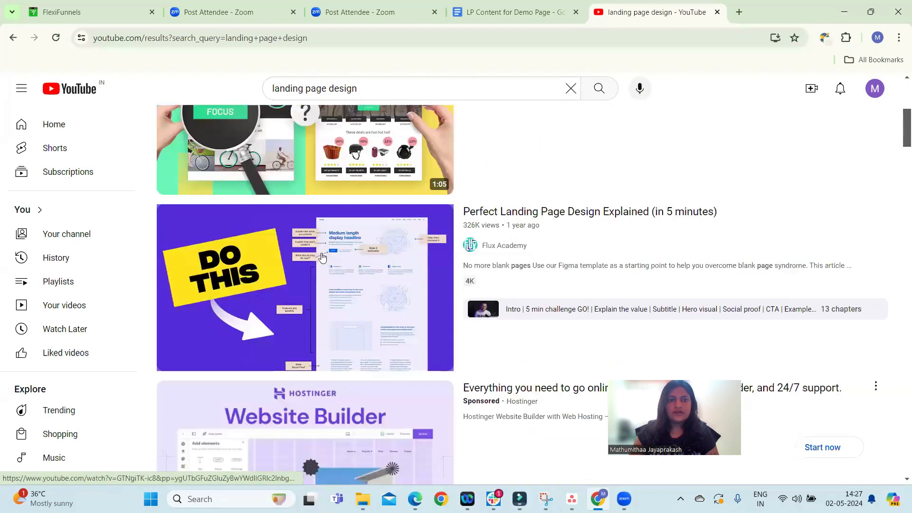
{"action": "left_click", "coordinate": [367, 271]}
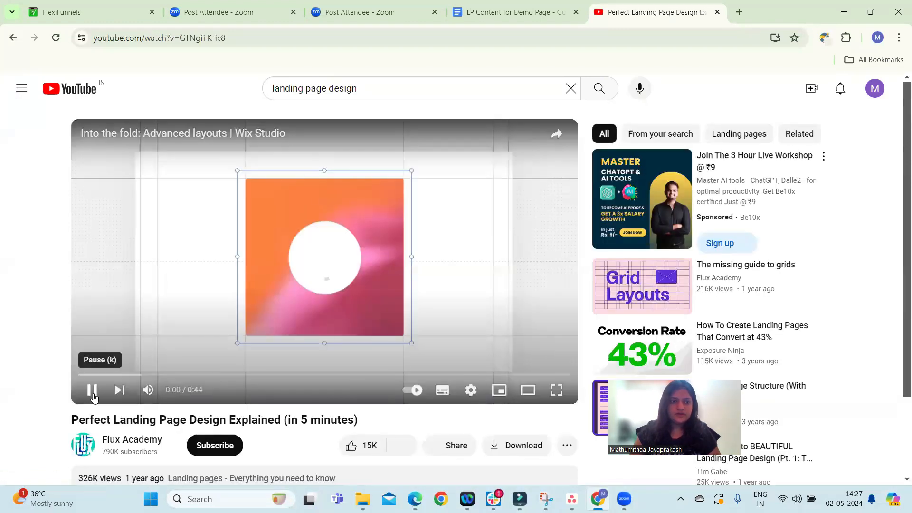
Copy the landing page design video's URL and paste it into the video box's URL field to replace the embedded video
{"action": "left_click", "coordinate": [92, 390]}
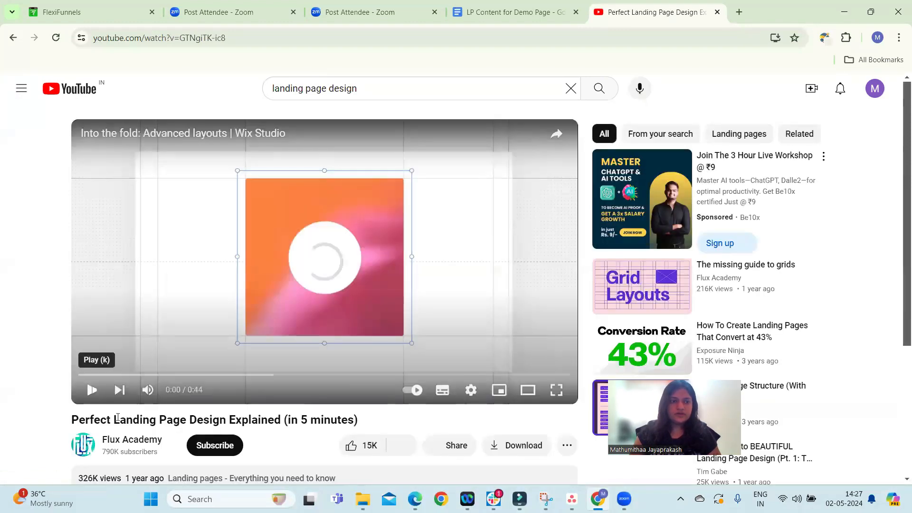
{"action": "left_click", "coordinate": [103, 41]}
{"action": "key", "text": "ctrl+c"}
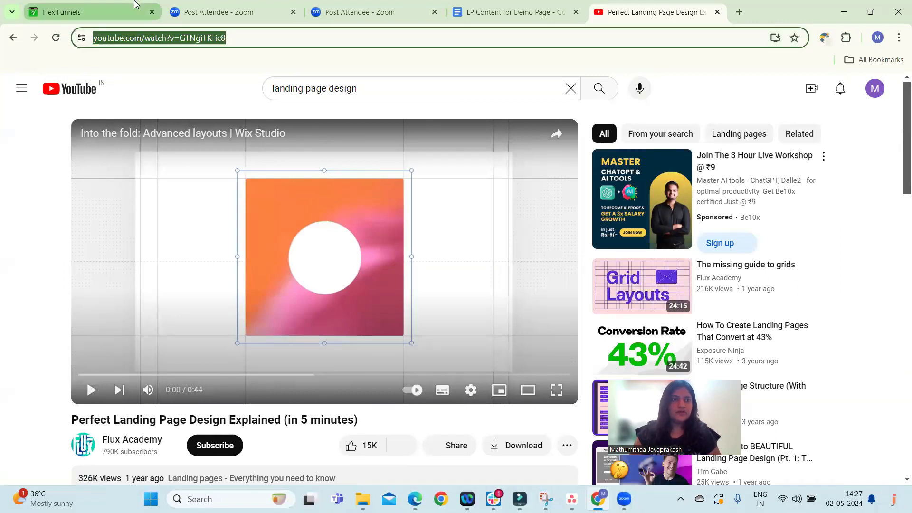
{"action": "left_click", "coordinate": [85, 12]}
{"action": "triple_click", "coordinate": [832, 212]}
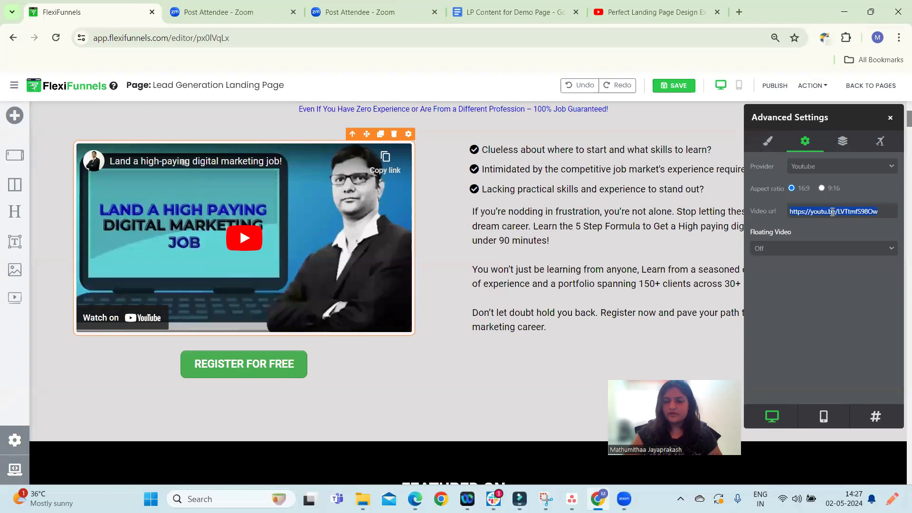
{"action": "key", "text": "ctrl+v"}
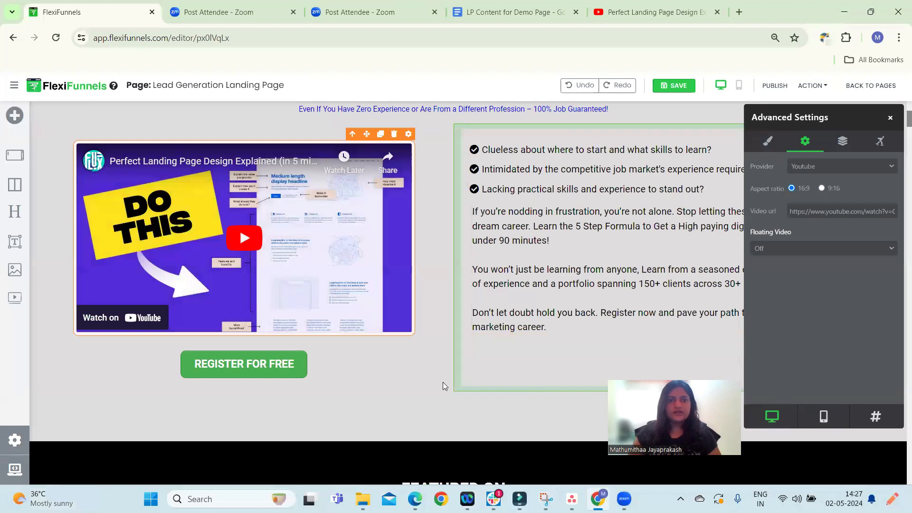
{"action": "left_click", "coordinate": [891, 119]}
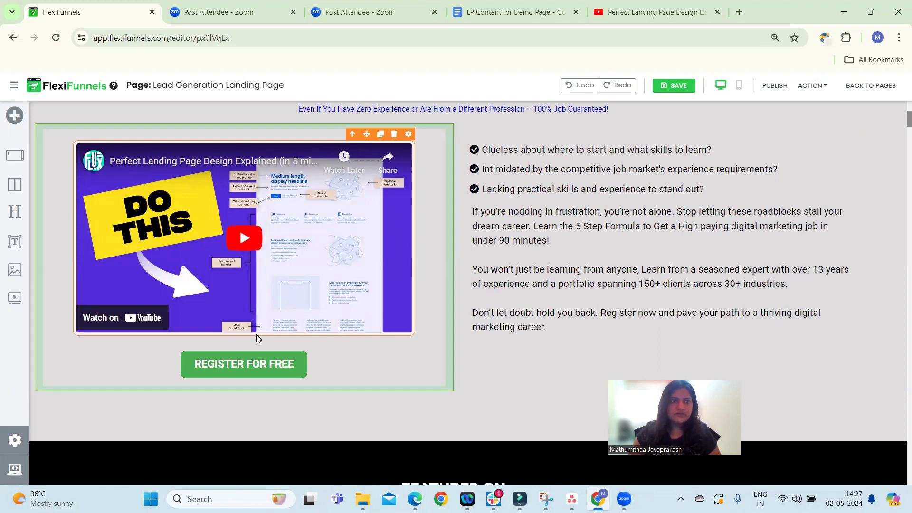
Open the video box's style settings and set its border color to #c96b6b
{"action": "scroll", "coordinate": [560, 321], "scroll_direction": "up", "scroll_amount": 3}
{"action": "scroll", "coordinate": [430, 241], "scroll_direction": "down", "scroll_amount": 2}
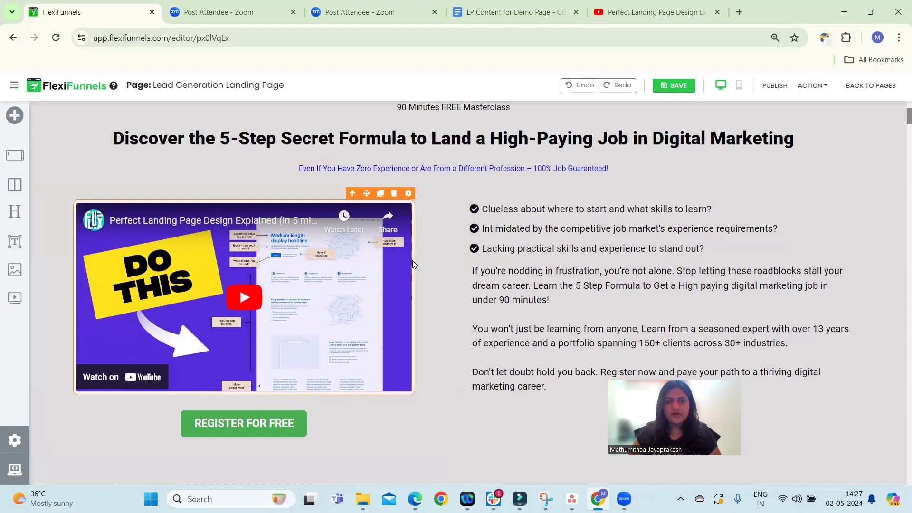
{"action": "left_click", "coordinate": [408, 194]}
{"action": "left_click", "coordinate": [769, 142]}
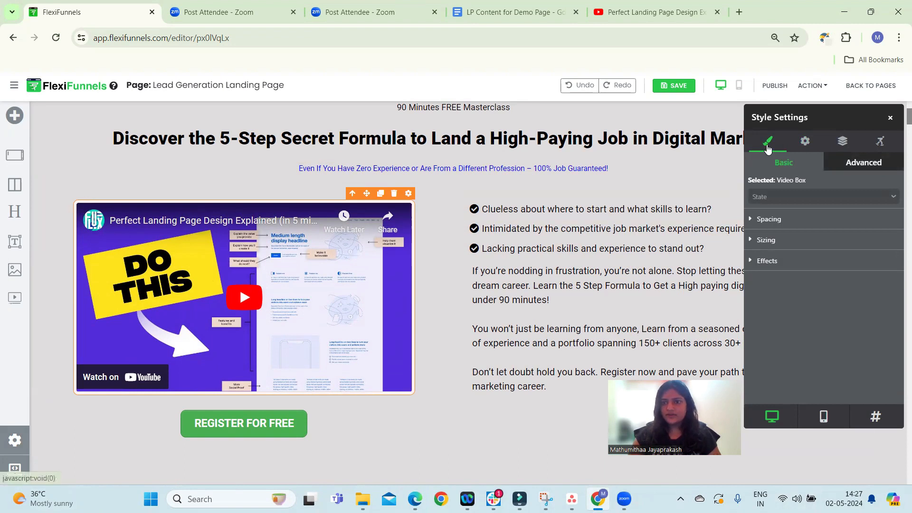
{"action": "left_click", "coordinate": [801, 144]}
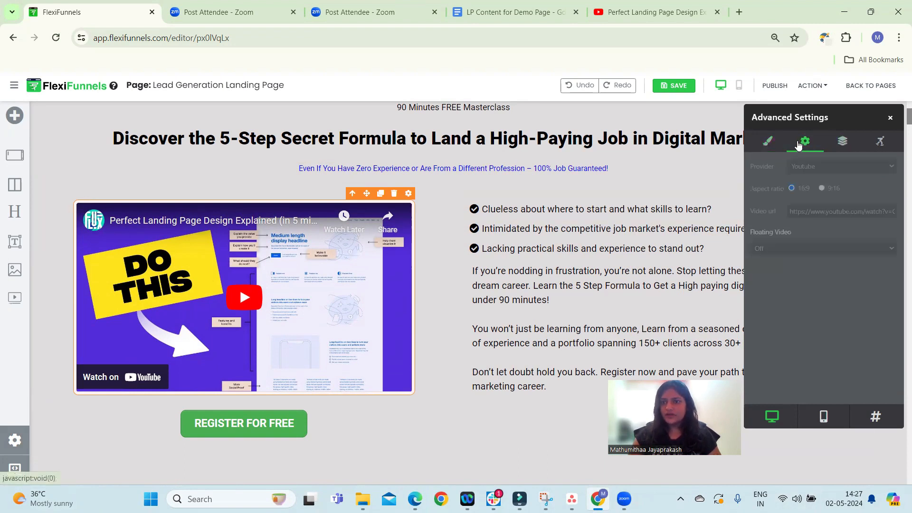
{"action": "left_click", "coordinate": [756, 150]}
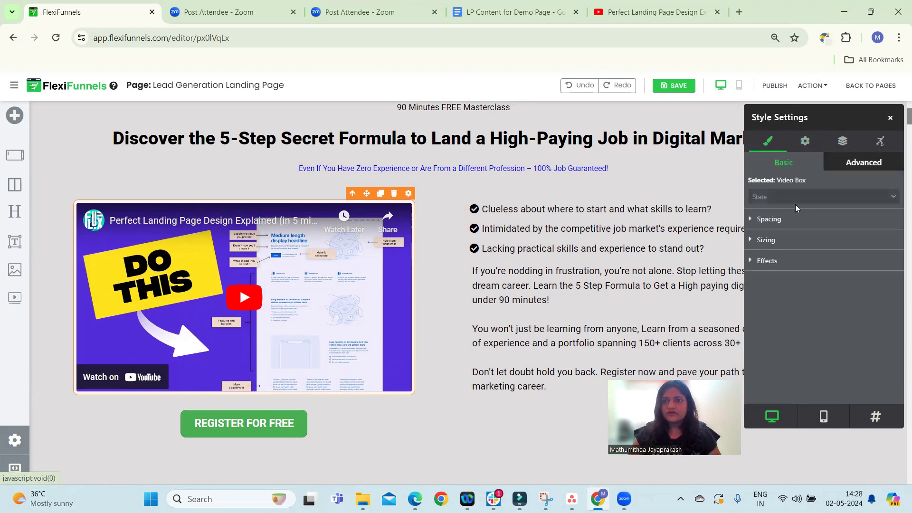
{"action": "left_click", "coordinate": [770, 269]}
{"action": "scroll", "coordinate": [798, 291], "scroll_direction": "down", "scroll_amount": 1}
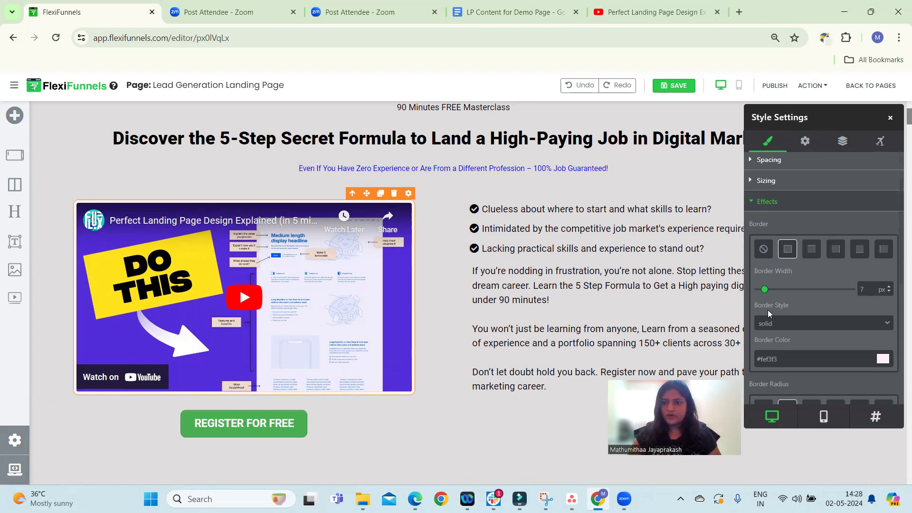
{"action": "scroll", "coordinate": [787, 335], "scroll_direction": "down", "scroll_amount": 1}
{"action": "left_click", "coordinate": [882, 300]}
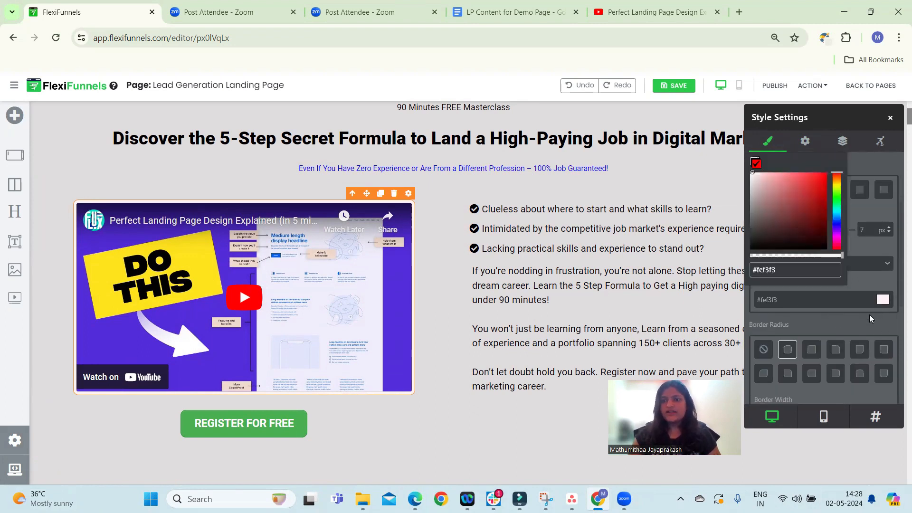
{"action": "left_click_drag", "start_coordinate": [773, 233], "coordinate": [795, 179]}
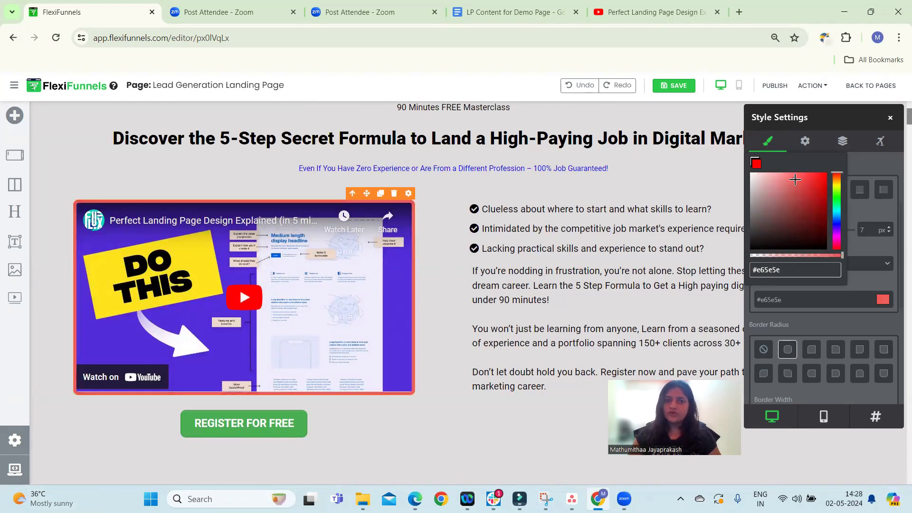
{"action": "mouse_move", "coordinate": [835, 218]}
{"action": "left_mouse_down"}
{"action": "mouse_move", "coordinate": [841, 243]}
{"action": "mouse_move", "coordinate": [841, 217]}
{"action": "left_mouse_up"}
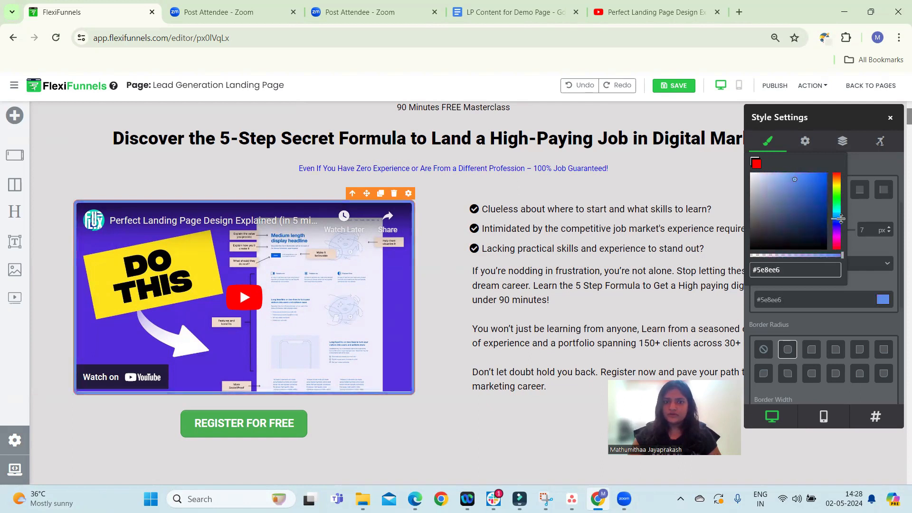
{"action": "left_click_drag", "start_coordinate": [791, 236], "coordinate": [762, 219]}
{"action": "left_click_drag", "start_coordinate": [837, 219], "coordinate": [834, 167]}
{"action": "left_click_drag", "start_coordinate": [749, 207], "coordinate": [785, 187]}
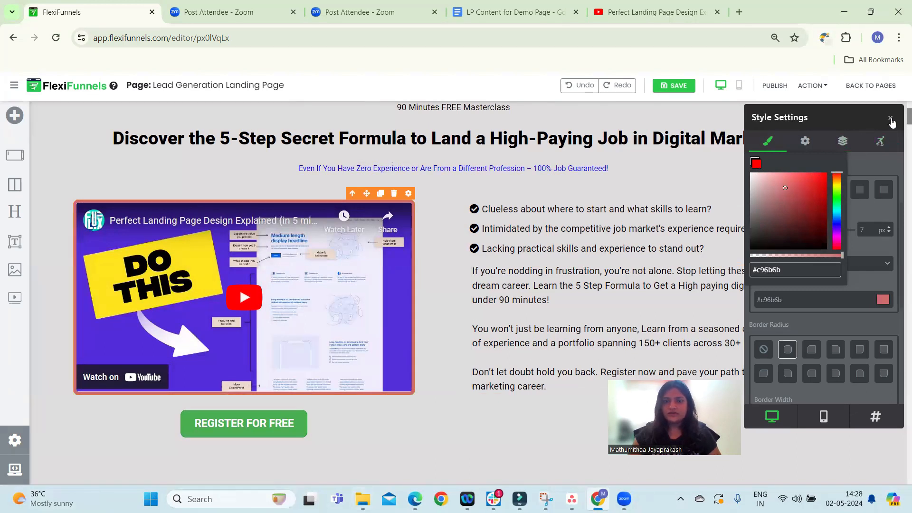
{"action": "left_click", "coordinate": [871, 249]}
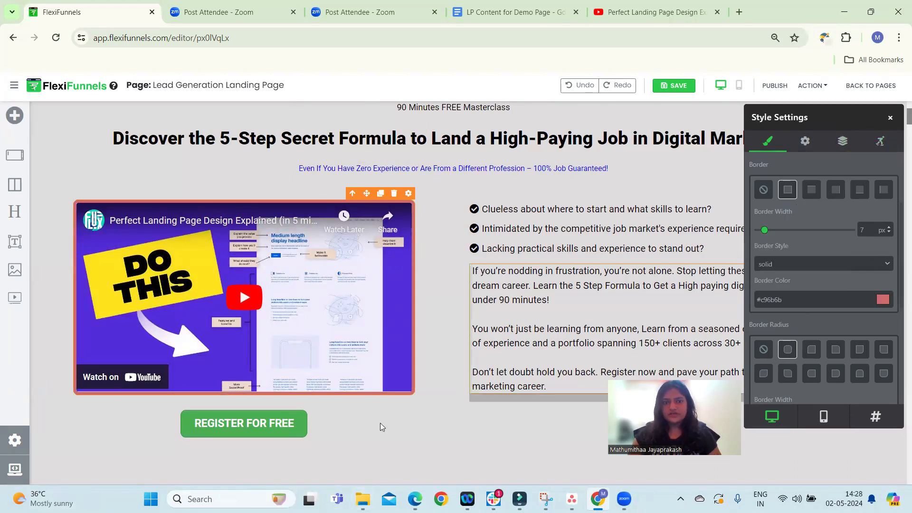
Set the video box's border radius width to 25 px
{"action": "scroll", "coordinate": [808, 295], "scroll_direction": "down", "scroll_amount": 2}
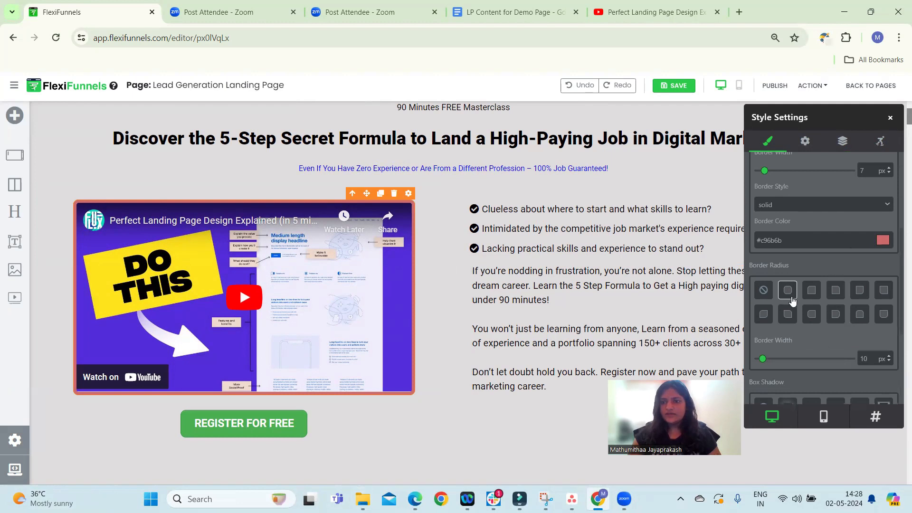
{"action": "scroll", "coordinate": [792, 301], "scroll_direction": "down", "scroll_amount": 2}
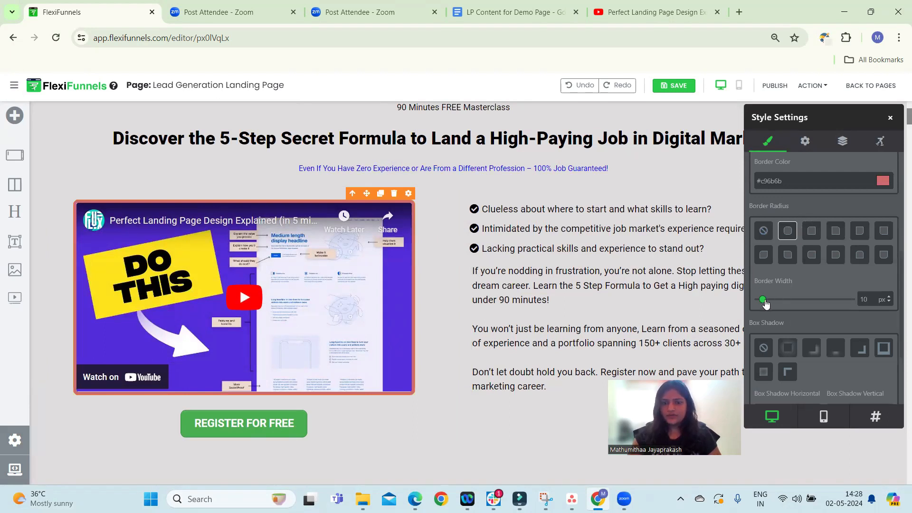
{"action": "left_click_drag", "start_coordinate": [764, 301], "coordinate": [771, 302]}
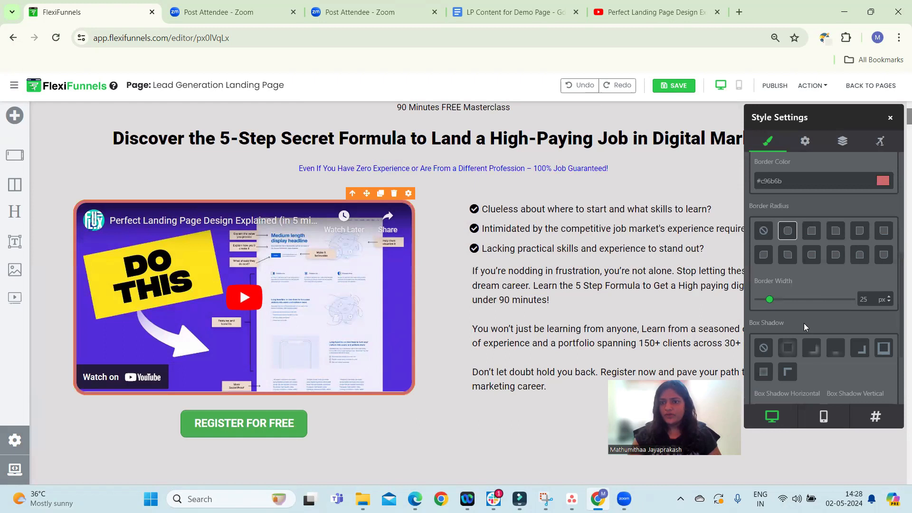
Set the video box's width to 80% and close the style settings
{"action": "scroll", "coordinate": [791, 272], "scroll_direction": "up", "scroll_amount": 1}
{"action": "scroll", "coordinate": [810, 255], "scroll_direction": "up", "scroll_amount": 3}
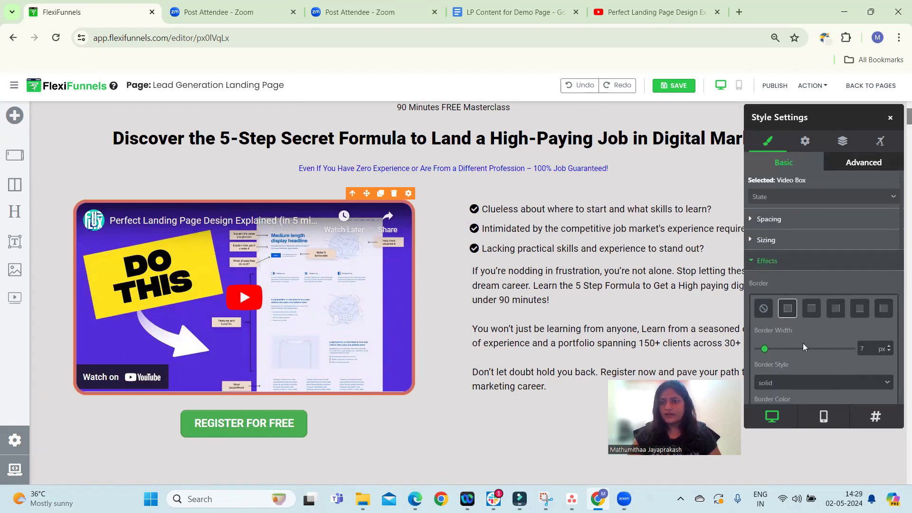
{"action": "left_click", "coordinate": [755, 266]}
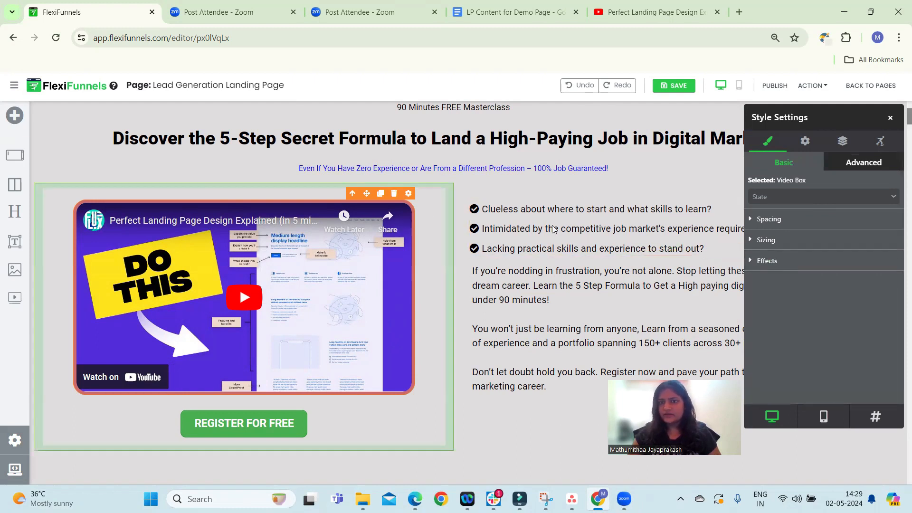
{"action": "left_click", "coordinate": [779, 247]}
{"action": "mouse_move", "coordinate": [838, 281]}
{"action": "left_mouse_down"}
{"action": "mouse_move", "coordinate": [845, 285]}
{"action": "mouse_move", "coordinate": [838, 283]}
{"action": "left_mouse_up"}
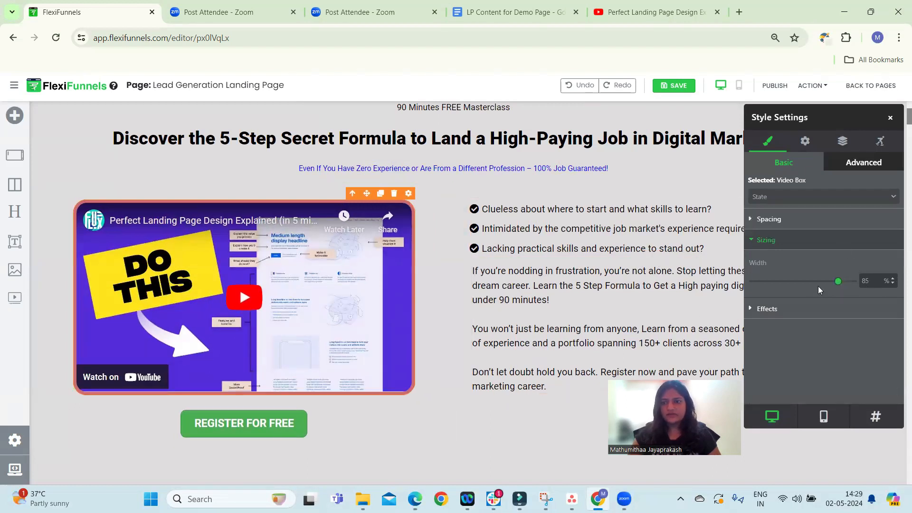
{"action": "left_click_drag", "start_coordinate": [838, 283], "coordinate": [835, 282]}
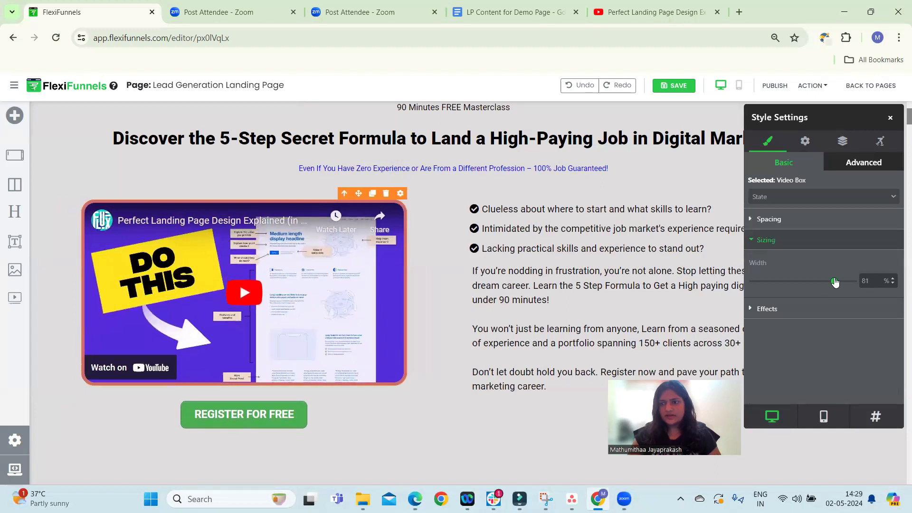
{"action": "left_click", "coordinate": [893, 284]}
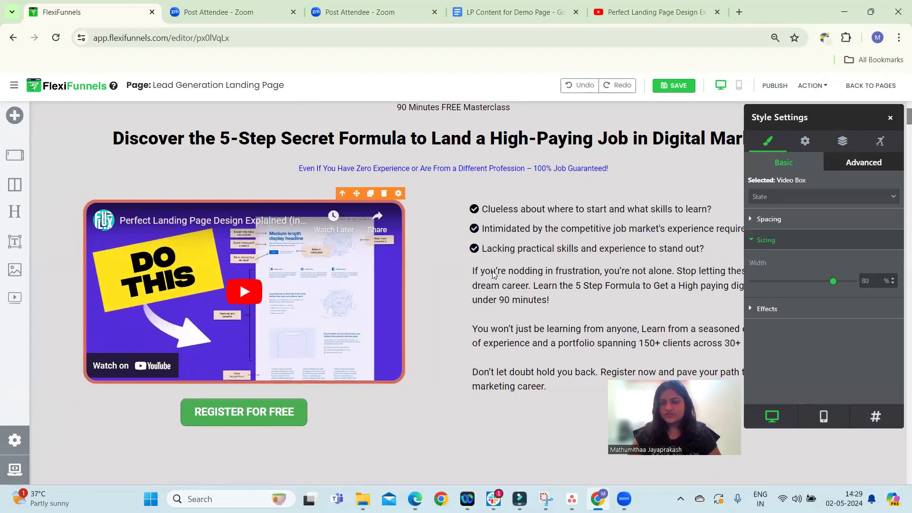
{"action": "left_click", "coordinate": [892, 119]}
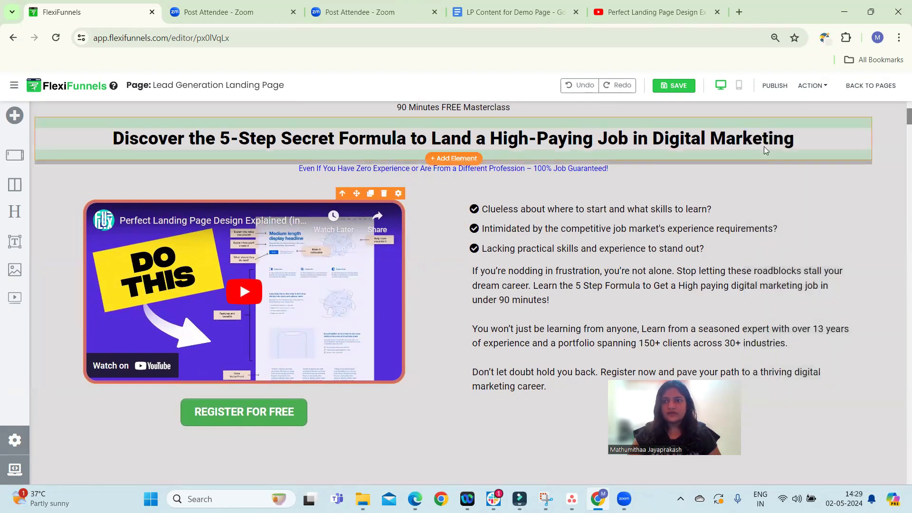
Replace the section headline with the copied subtitle 'Master the art of effective funnel creation and watch your business thrive!'
{"action": "left_click", "coordinate": [793, 140]}
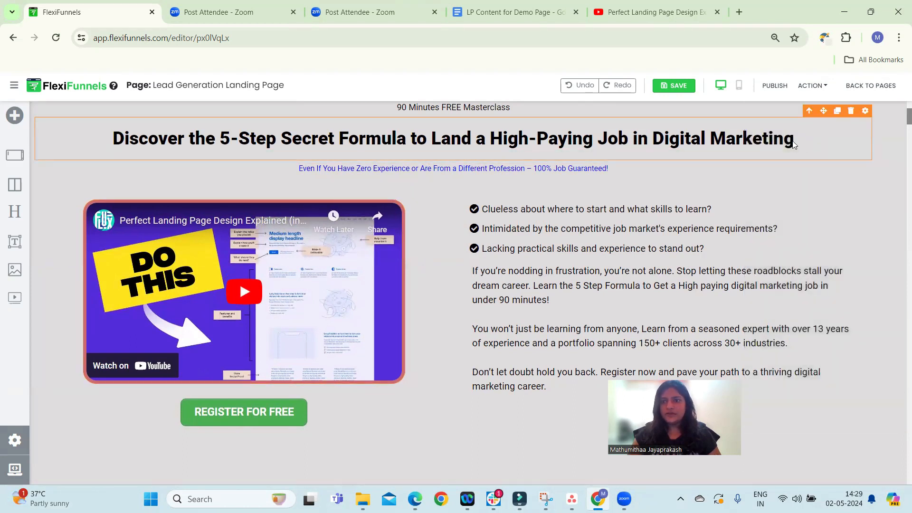
{"action": "left_click", "coordinate": [794, 142]}
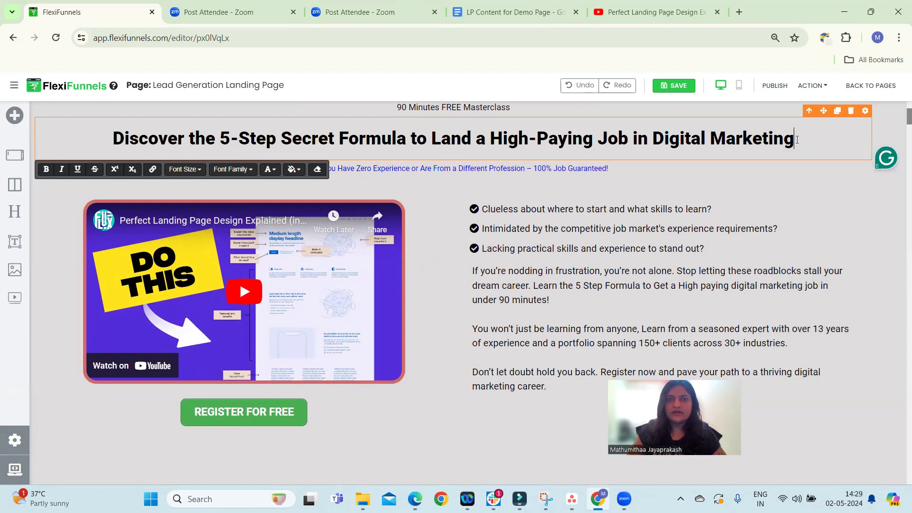
{"action": "left_click", "coordinate": [491, 4]}
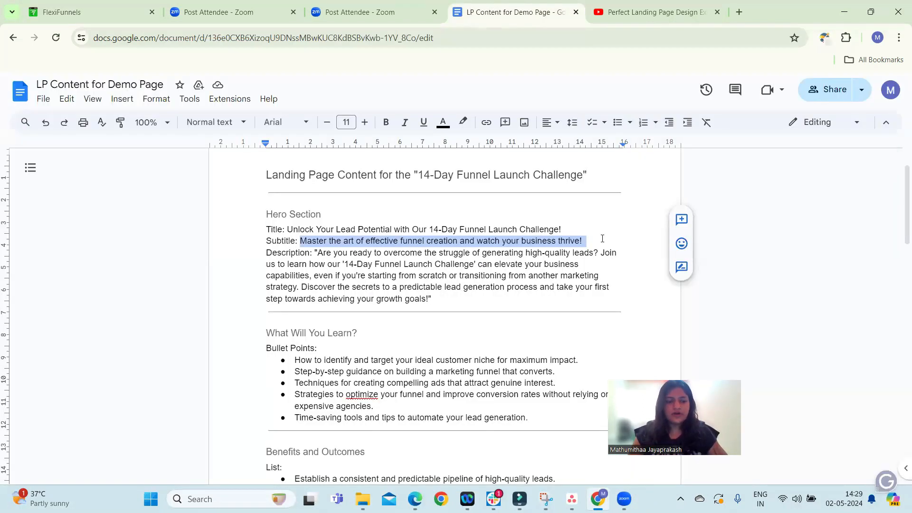
{"action": "left_click", "coordinate": [102, 5]}
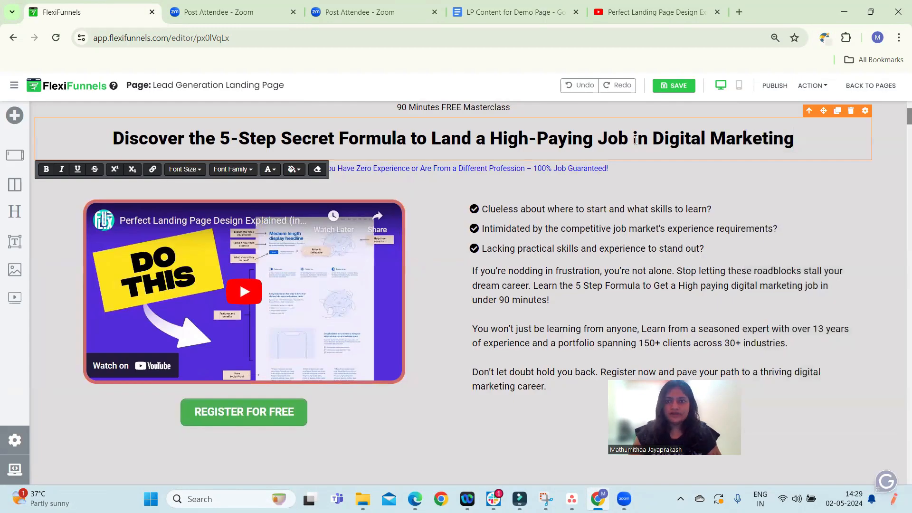
{"action": "key", "text": "ctrl+a"}
{"action": "key", "text": "BackSpace"}
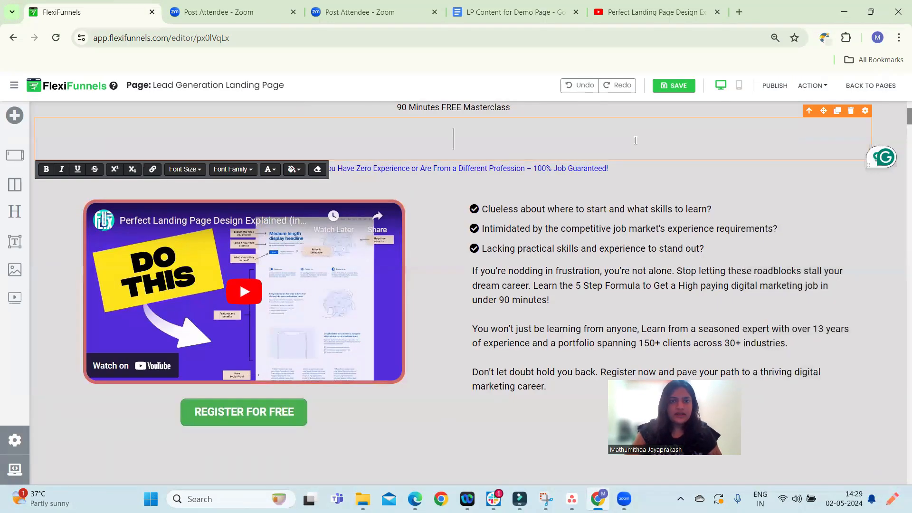
{"action": "type", "text": "Master the art of effective funnel creation and watch your business thrive!"}
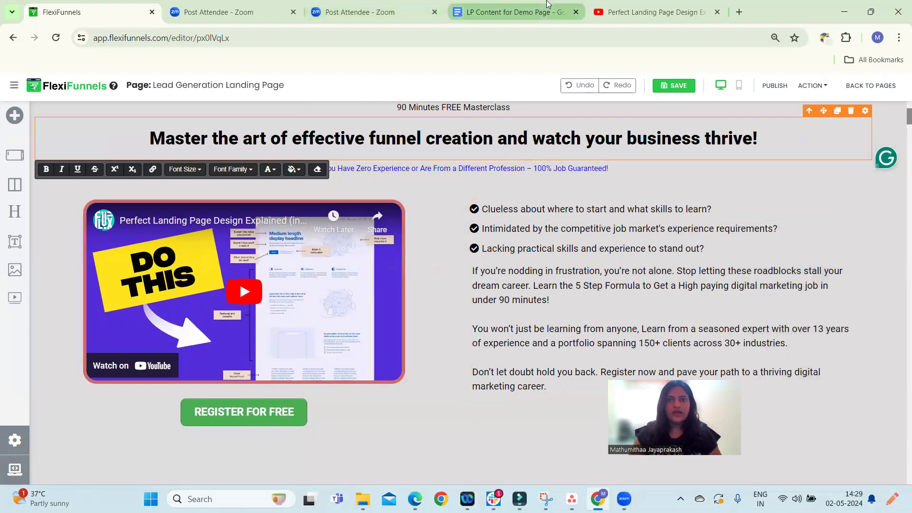
Copy the hero description from the content document and paste it over the first paragraph of the section's body text
{"action": "left_click", "coordinate": [508, 12]}
{"action": "left_click_drag", "start_coordinate": [317, 252], "coordinate": [429, 303]}
{"action": "key", "text": "ctrl+c"}
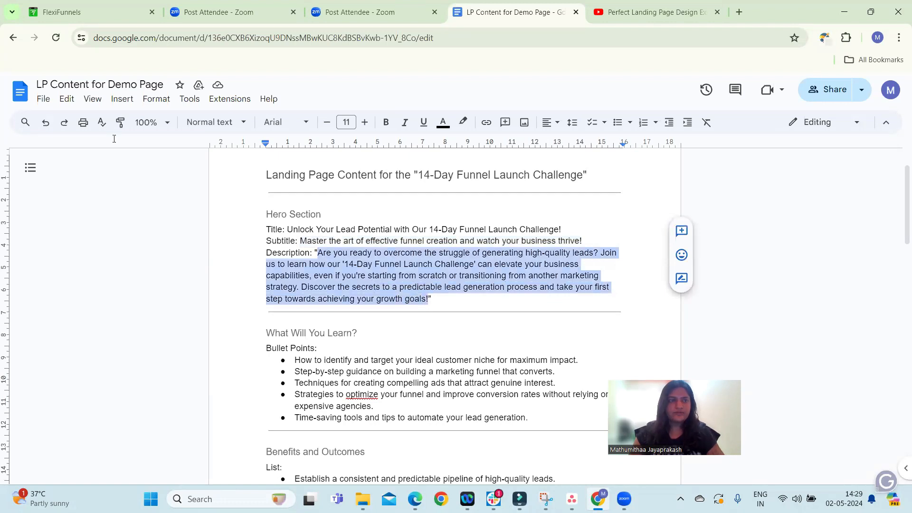
{"action": "left_click", "coordinate": [90, 12]}
{"action": "left_click", "coordinate": [603, 309]}
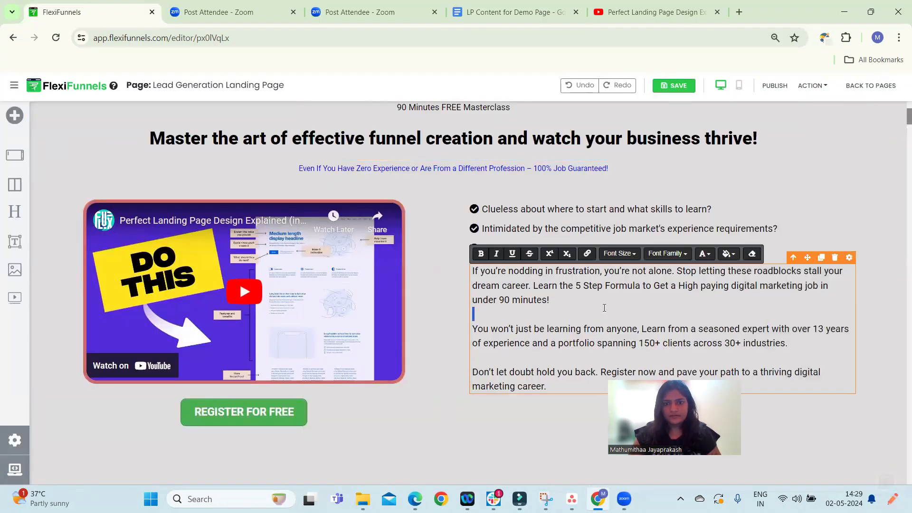
{"action": "triple_click", "coordinate": [507, 285]}
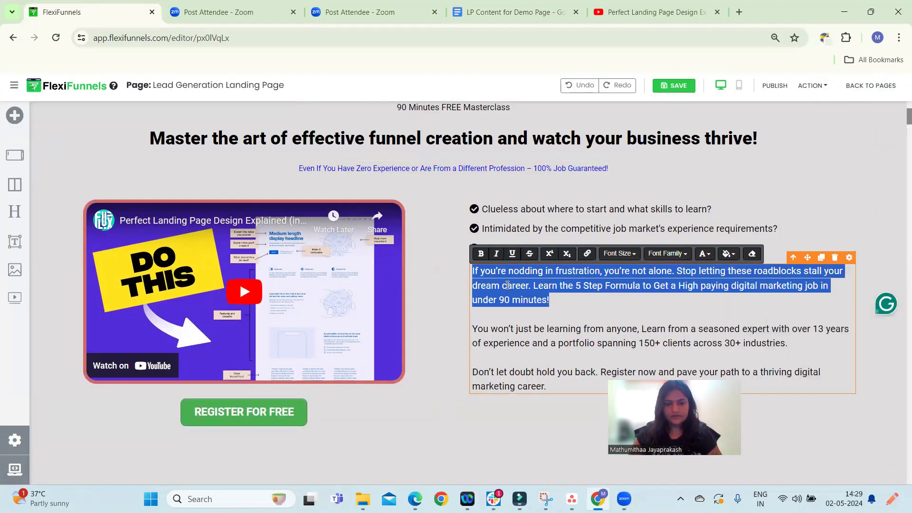
{"action": "key", "text": "ctrl+v"}
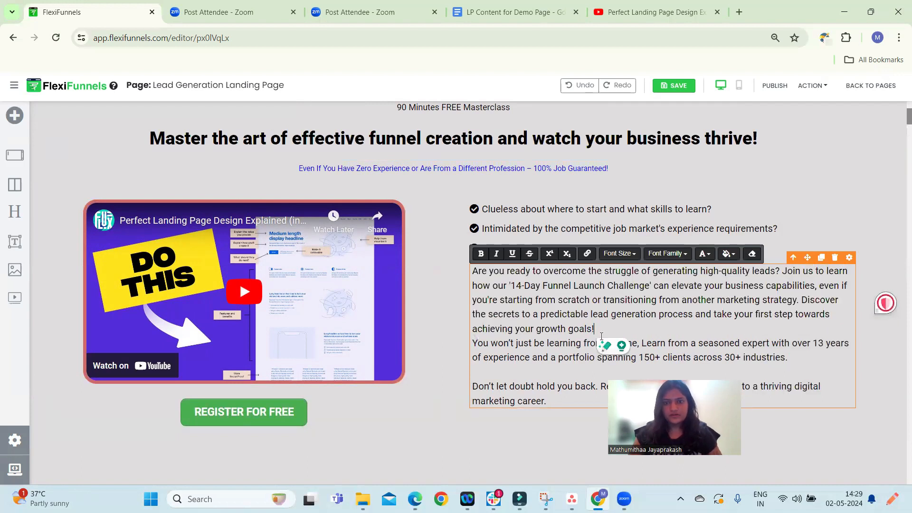
Delete the remaining paragraphs after the first one in the section's body text
{"action": "left_click_drag", "start_coordinate": [473, 343], "coordinate": [554, 411]}
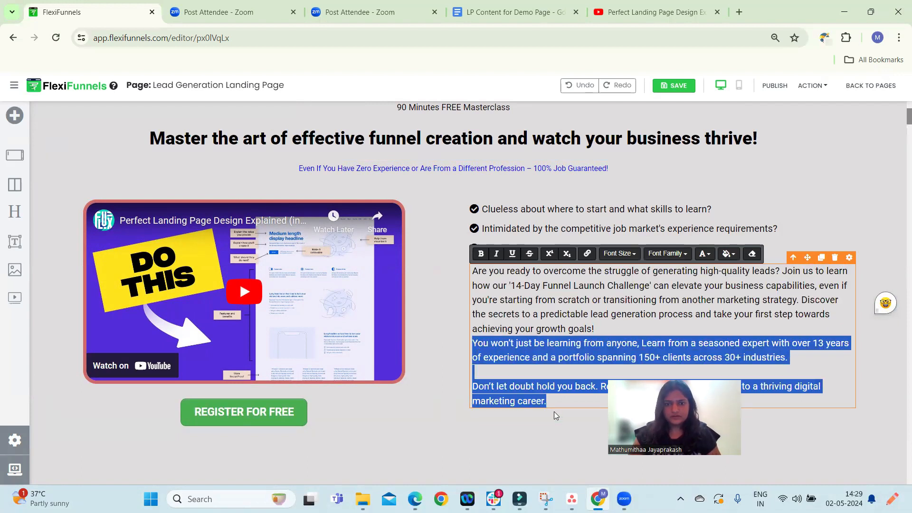
{"action": "key", "text": "BackSpace"}
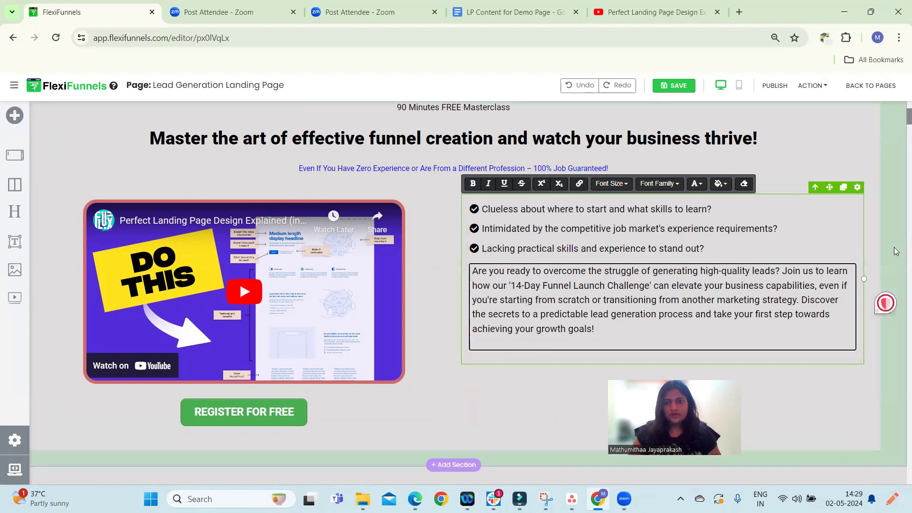
{"action": "left_click", "coordinate": [899, 242]}
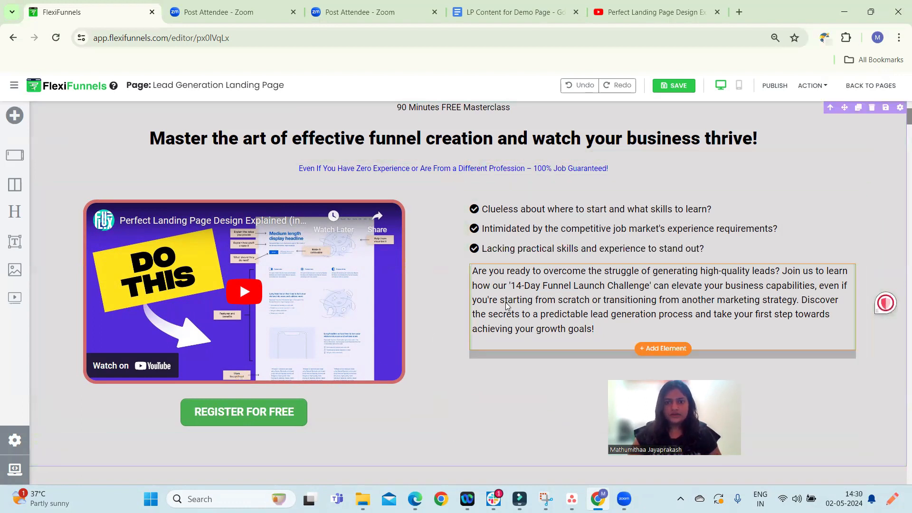
Set the body paragraph's top margin to 30 px
{"action": "left_click", "coordinate": [849, 258]}
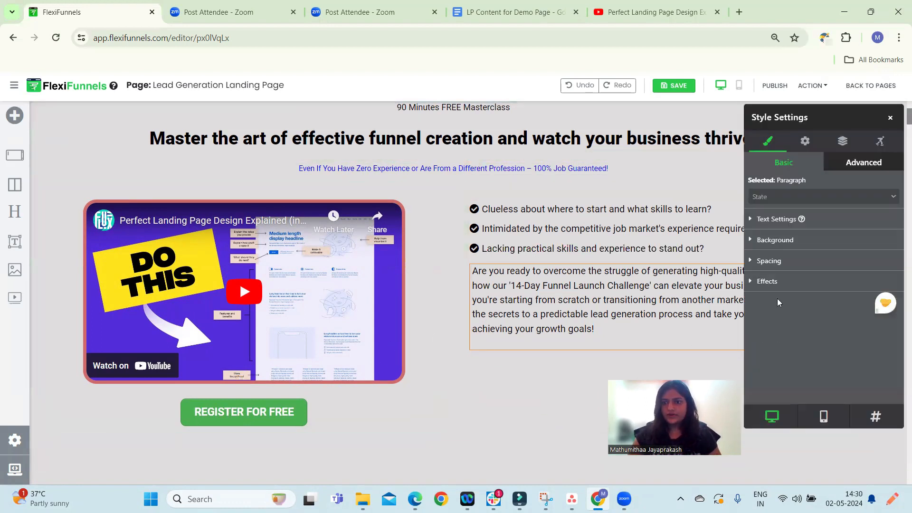
{"action": "left_click", "coordinate": [784, 262]}
{"action": "scroll", "coordinate": [808, 304], "scroll_direction": "down", "scroll_amount": 1}
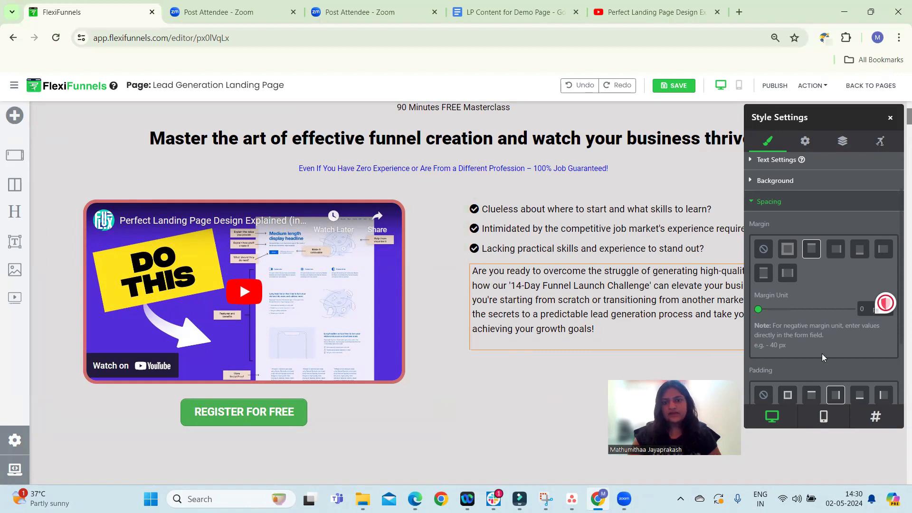
{"action": "left_click_drag", "start_coordinate": [759, 309], "coordinate": [777, 325]}
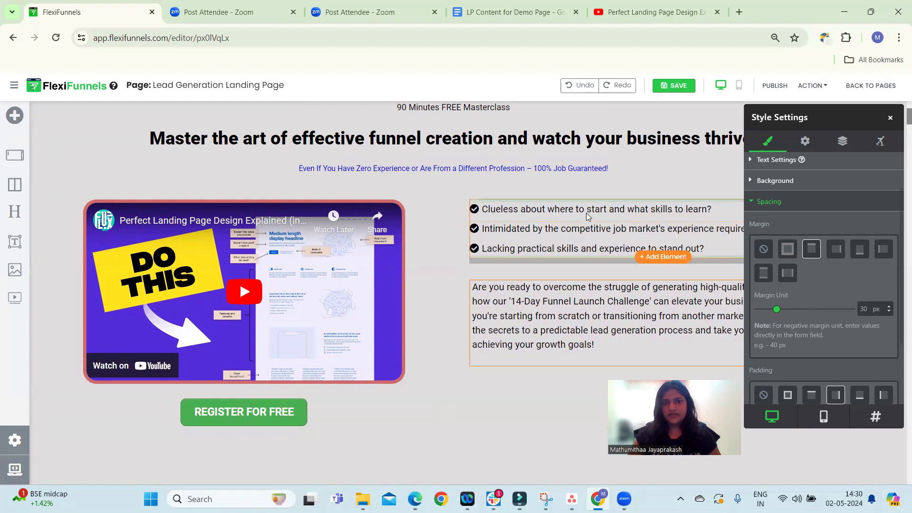
Set the bullet list's top margin to 30 px and close the style settings
{"action": "left_click", "coordinate": [577, 237]}
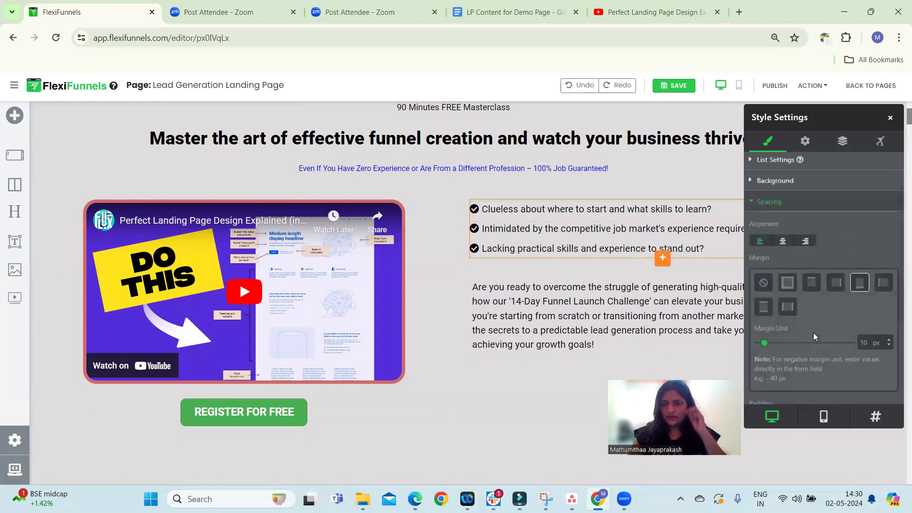
{"action": "left_click", "coordinate": [811, 287]}
{"action": "left_click_drag", "start_coordinate": [760, 344], "coordinate": [777, 355]}
{"action": "scroll", "coordinate": [656, 295], "scroll_direction": "down", "scroll_amount": 3}
{"action": "scroll", "coordinate": [647, 243], "scroll_direction": "up", "scroll_amount": 3}
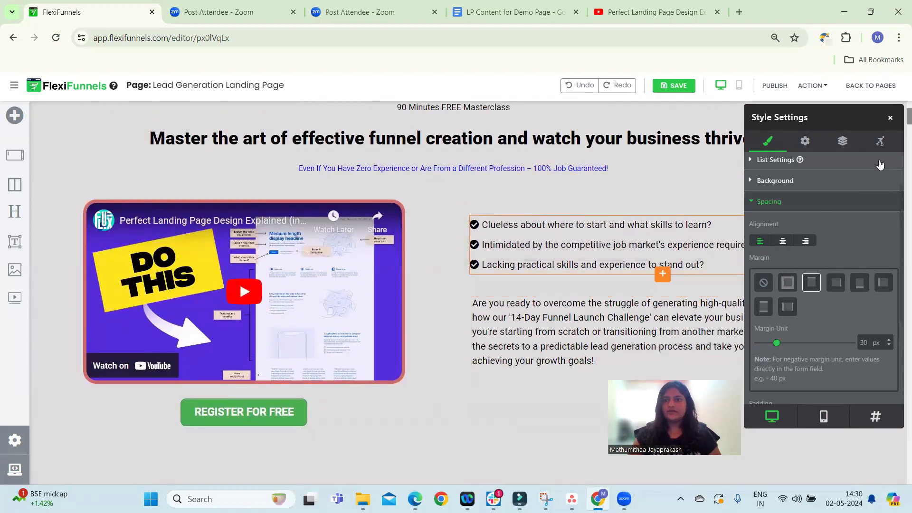
{"action": "left_click", "coordinate": [890, 117]}
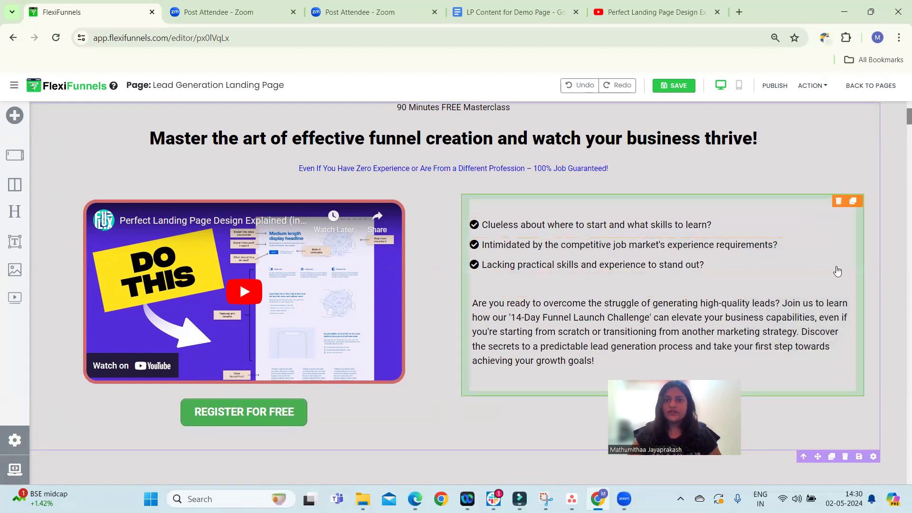
Set the bullet list's bottom padding to 0 px and close the style settings
{"action": "left_click", "coordinate": [738, 264]}
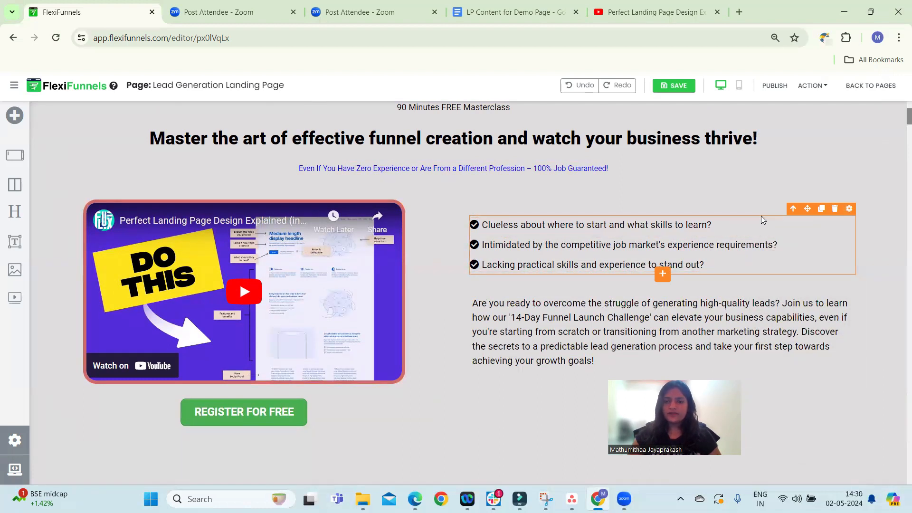
{"action": "left_click", "coordinate": [849, 209]}
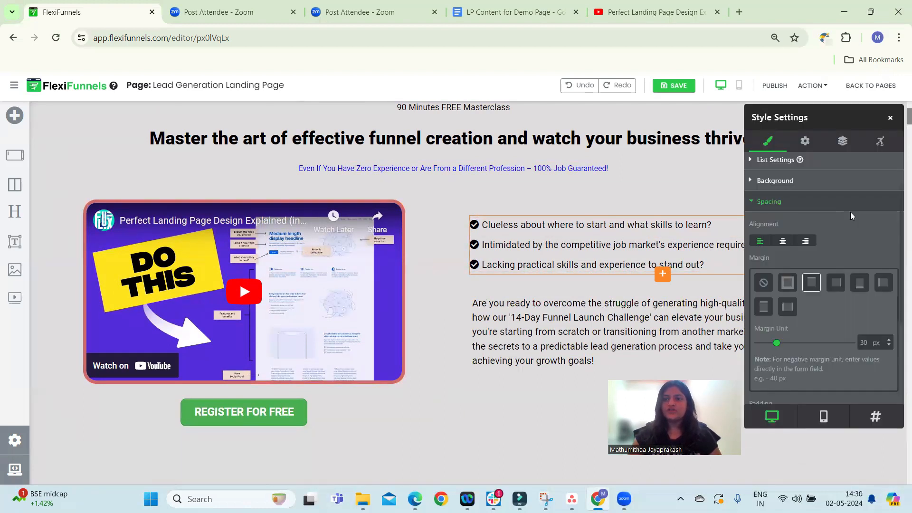
{"action": "scroll", "coordinate": [814, 309], "scroll_direction": "down", "scroll_amount": 3}
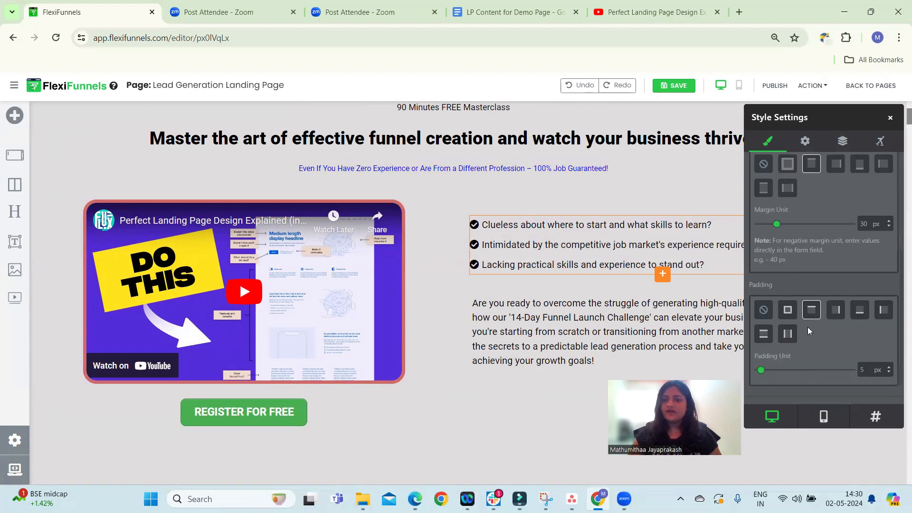
{"action": "scroll", "coordinate": [811, 266], "scroll_direction": "up", "scroll_amount": 1}
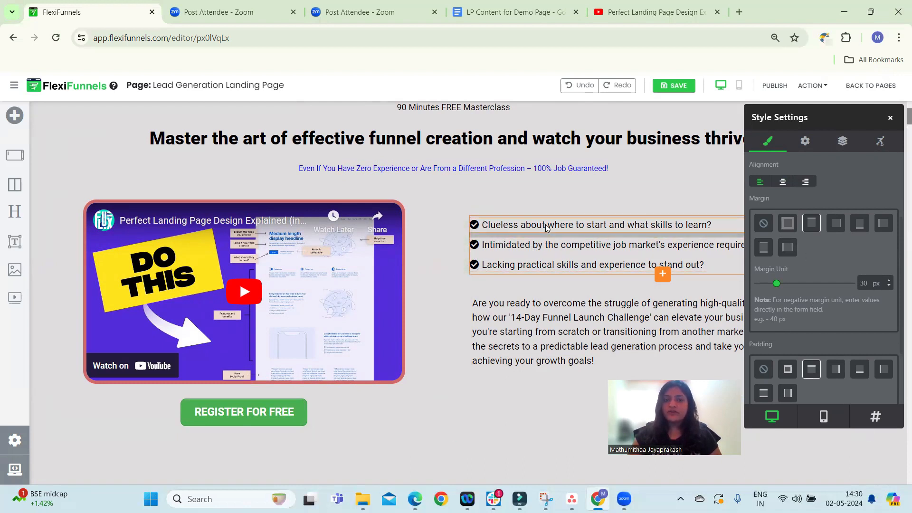
{"action": "scroll", "coordinate": [814, 285], "scroll_direction": "down", "scroll_amount": 2}
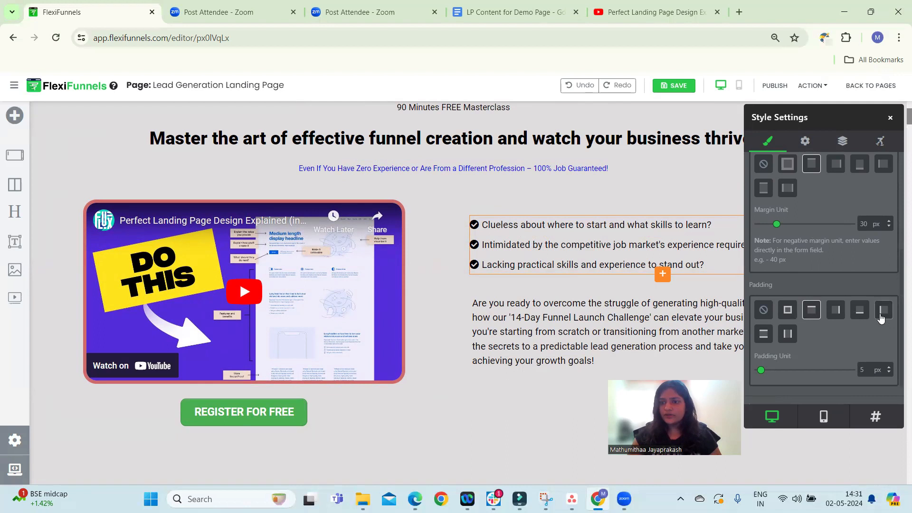
{"action": "left_click", "coordinate": [862, 315]}
{"action": "left_click_drag", "start_coordinate": [761, 371], "coordinate": [770, 373]}
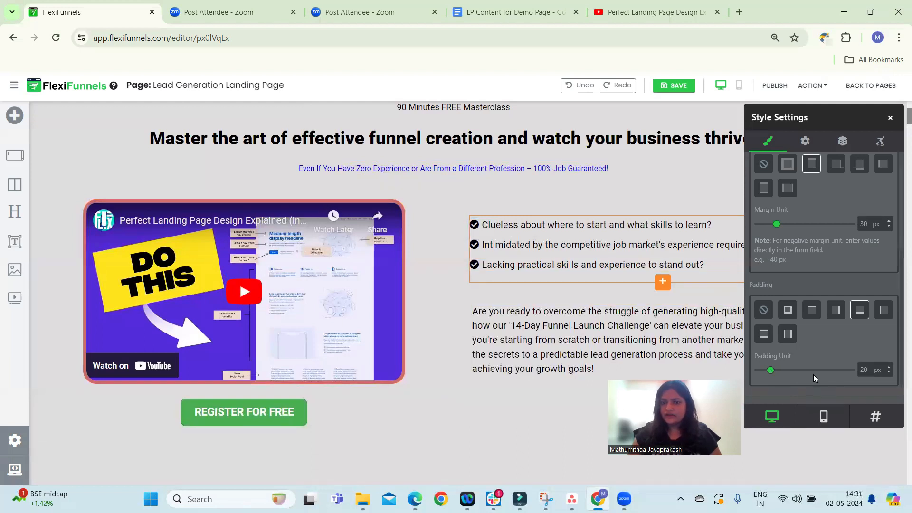
{"action": "left_click_drag", "start_coordinate": [770, 370], "coordinate": [756, 369]}
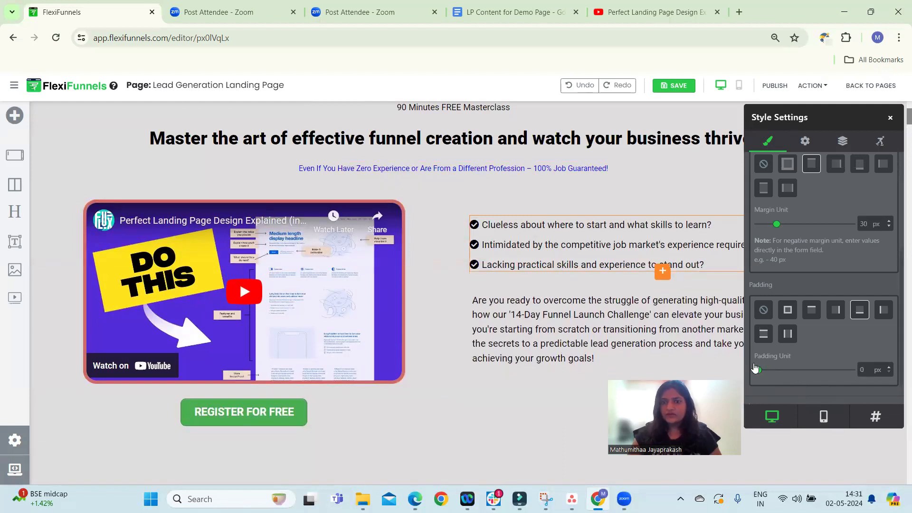
{"action": "left_click", "coordinate": [890, 118]}
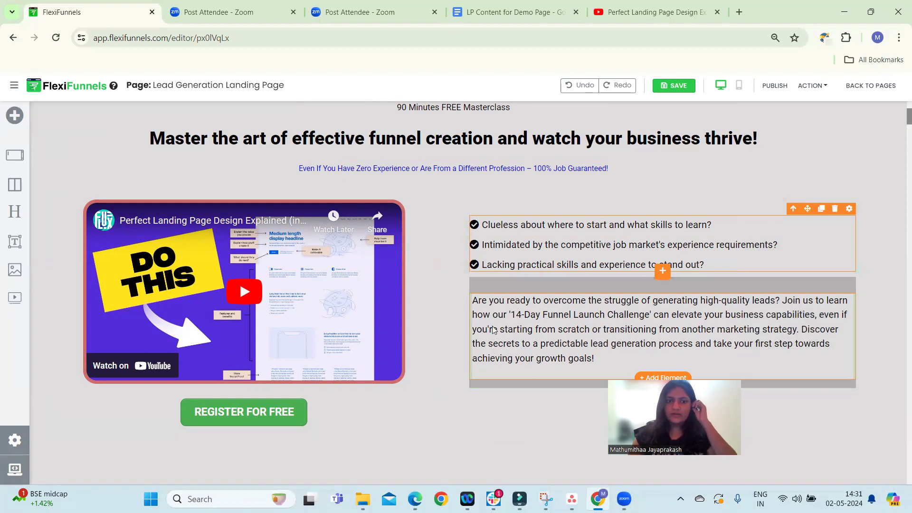
Change the register button's text to 'REGISTER NOW!'
{"action": "scroll", "coordinate": [424, 386], "scroll_direction": "up", "scroll_amount": 1}
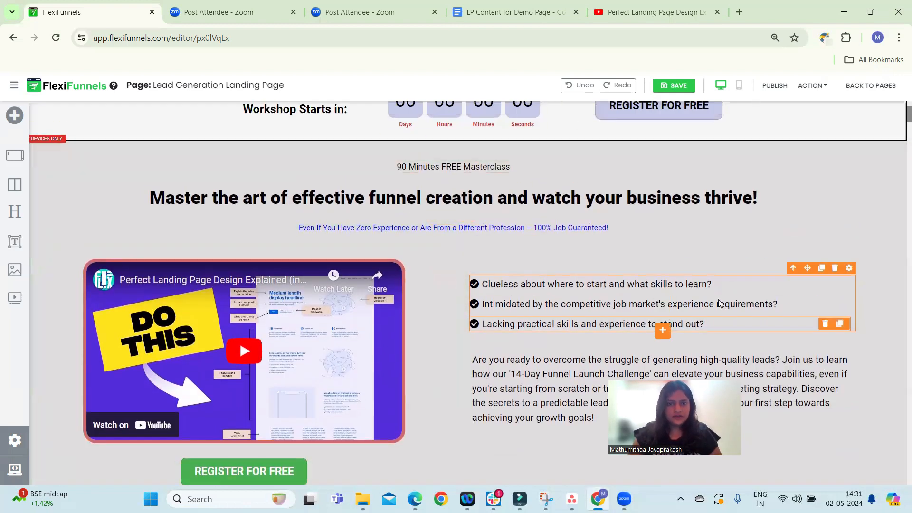
{"action": "scroll", "coordinate": [501, 409], "scroll_direction": "down", "scroll_amount": 1}
{"action": "scroll", "coordinate": [502, 408], "scroll_direction": "down", "scroll_amount": 1}
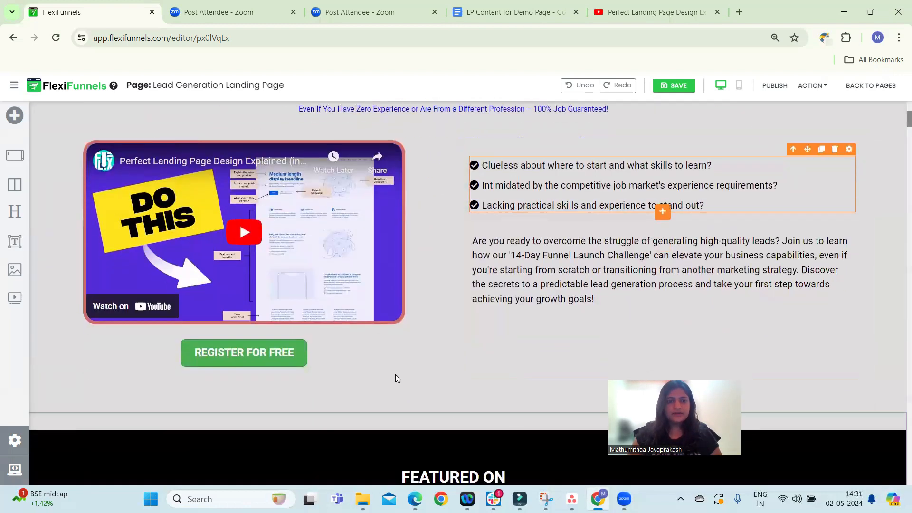
{"action": "left_click", "coordinate": [290, 364]}
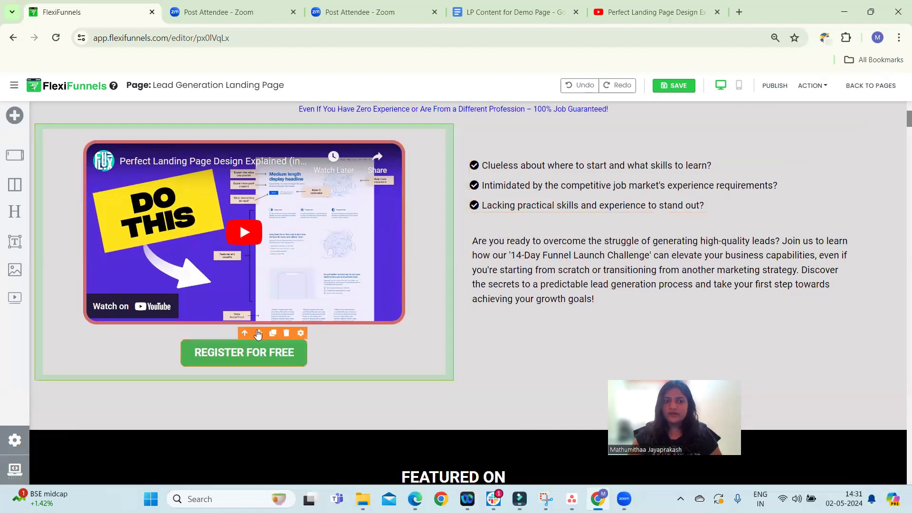
{"action": "left_click", "coordinate": [301, 333]}
{"action": "left_click", "coordinate": [769, 201]}
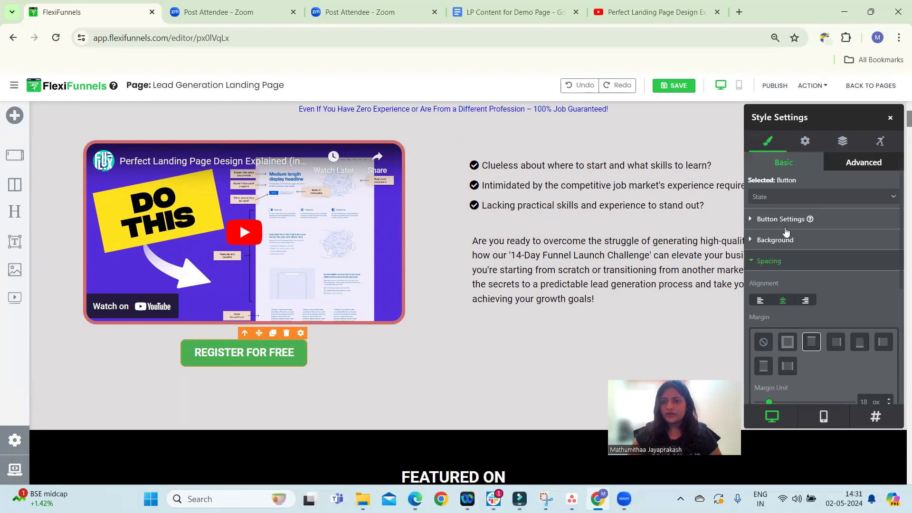
{"action": "left_click", "coordinate": [785, 221]}
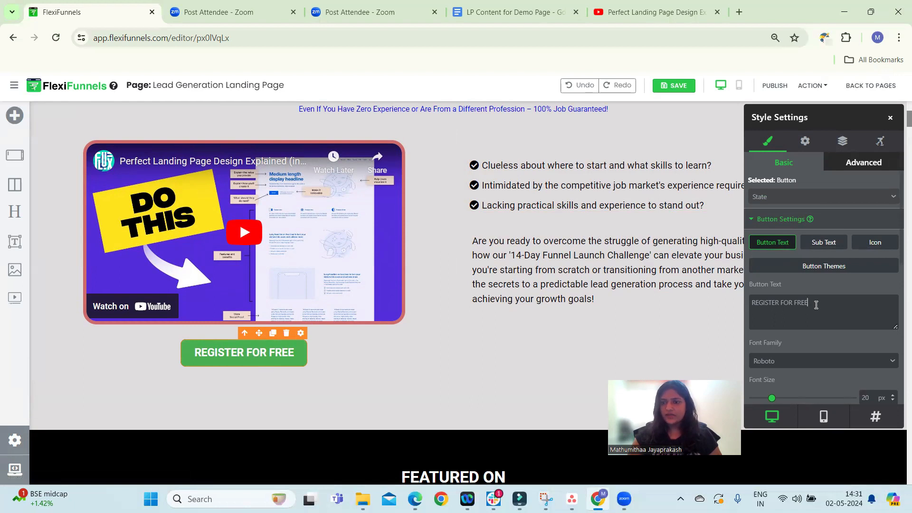
{"action": "key", "text": "BackSpace"}
{"action": "key", "text": "BackSpace"}
{"action": "key", "text": "BackSpace"}
{"action": "key", "text": "BackSpace"}
{"action": "key", "text": "BackSpace"}
{"action": "key", "text": "BackSpace"}
{"action": "key", "text": "BackSpace"}
{"action": "key", "text": "BackSpace"}
{"action": "key", "text": "BackSpace"}
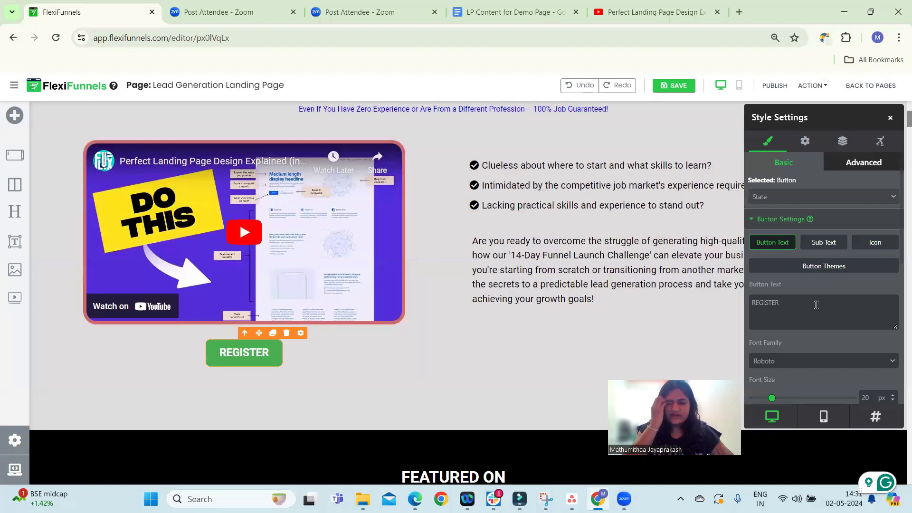
{"action": "type", "text": "N"}
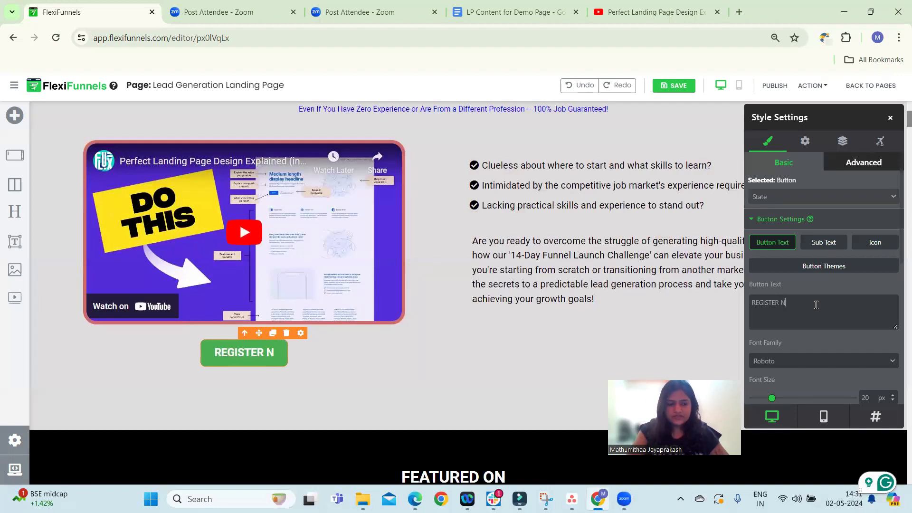
{"action": "type", "text": "ow"}
{"action": "key", "text": "BackSpace"}
{"action": "key", "text": "BackSpace"}
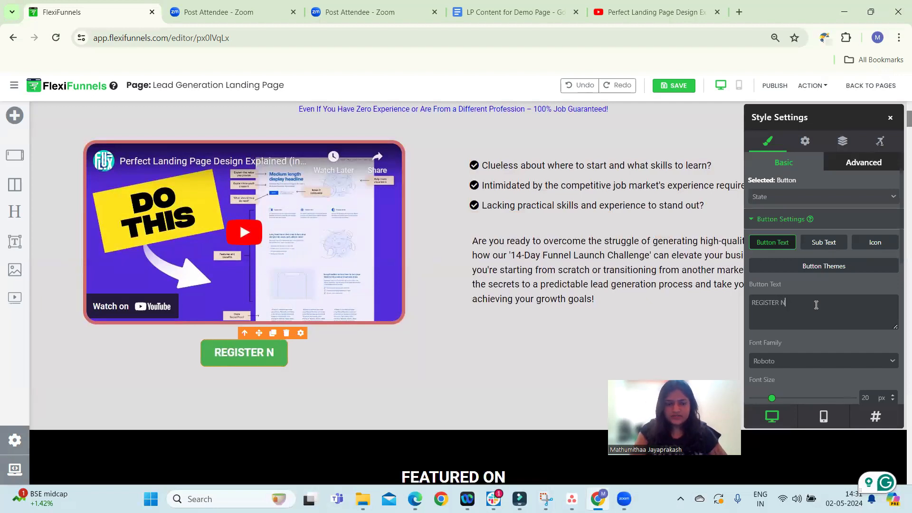
{"action": "type", "text": "ow"}
{"action": "key", "text": "BackSpace"}
{"action": "key", "text": "BackSpace"}
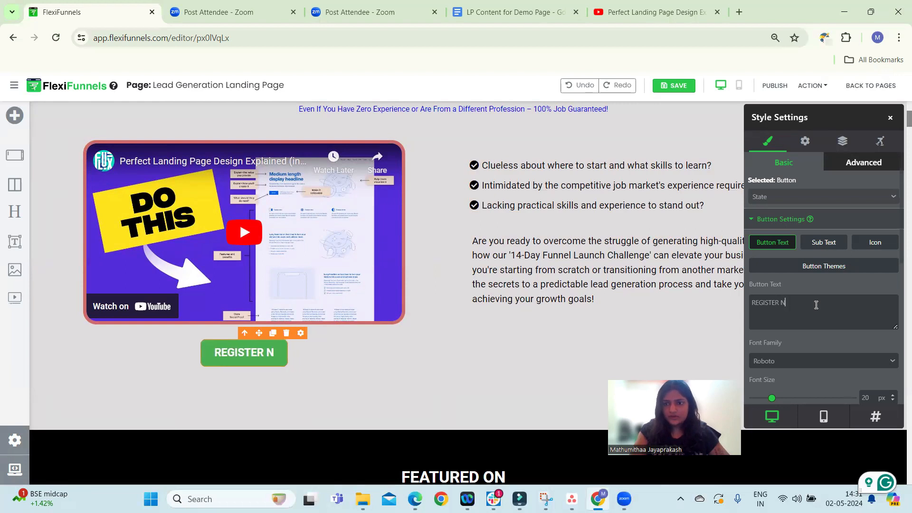
{"action": "type", "text": "OW!"}
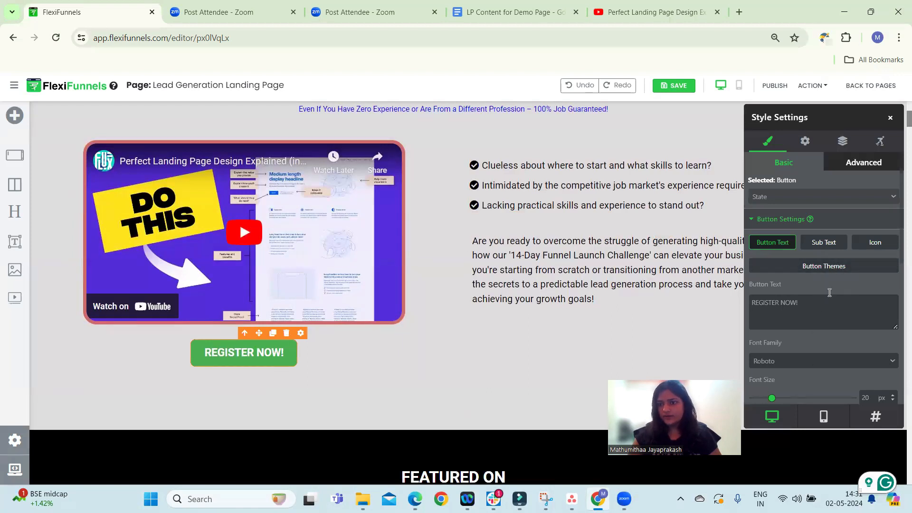
Try a blue theme for the register button from the button gallery, then revert to the green button
{"action": "left_click", "coordinate": [840, 276]}
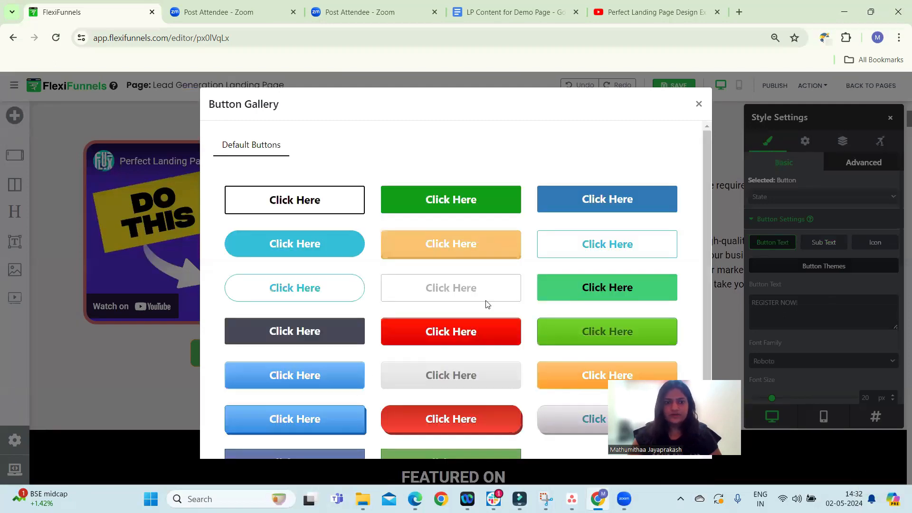
{"action": "scroll", "coordinate": [487, 304], "scroll_direction": "down", "scroll_amount": 1}
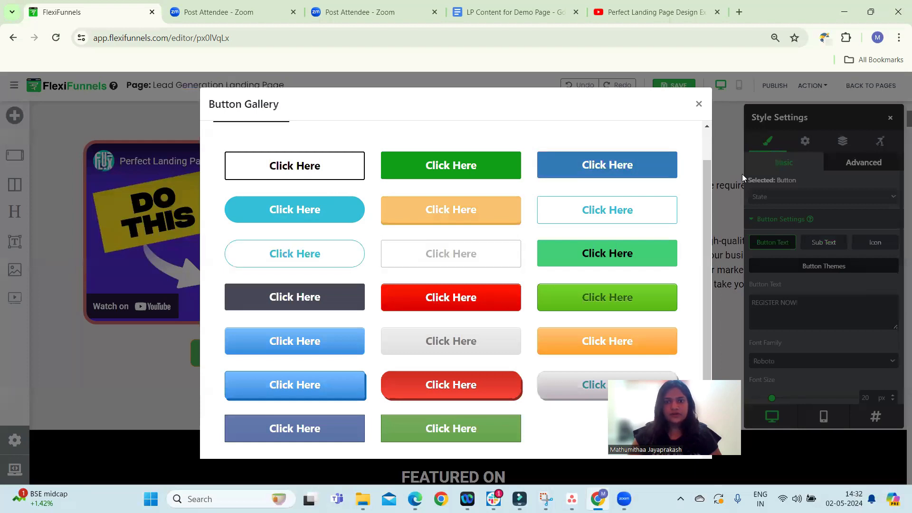
{"action": "left_click", "coordinate": [643, 164]}
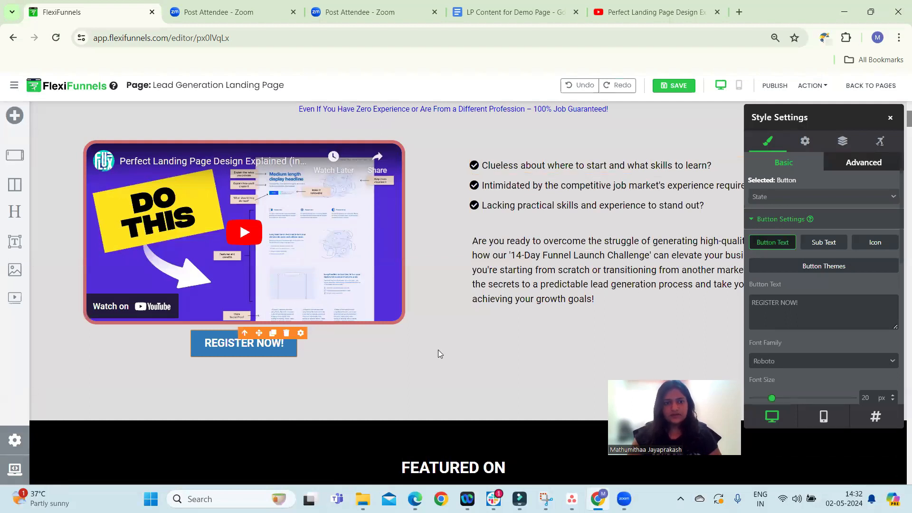
{"action": "left_click", "coordinate": [564, 373]}
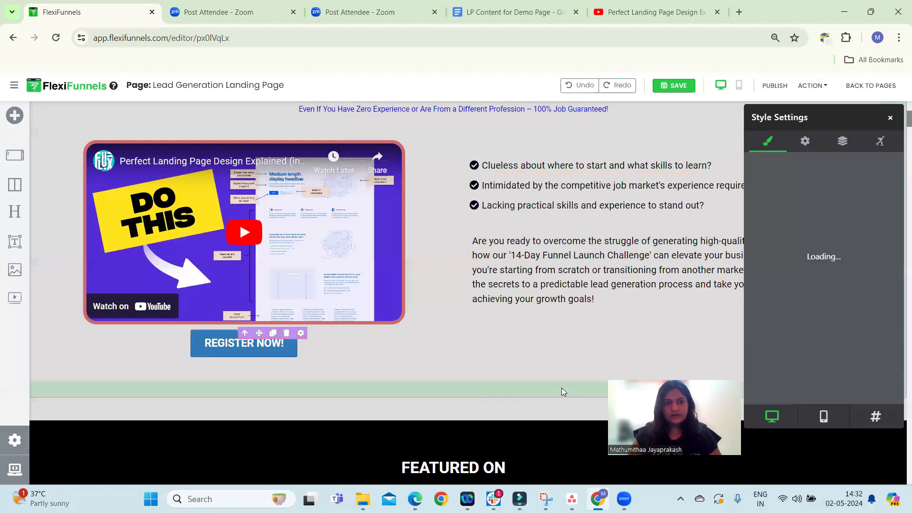
{"action": "key", "text": "ctrl+z"}
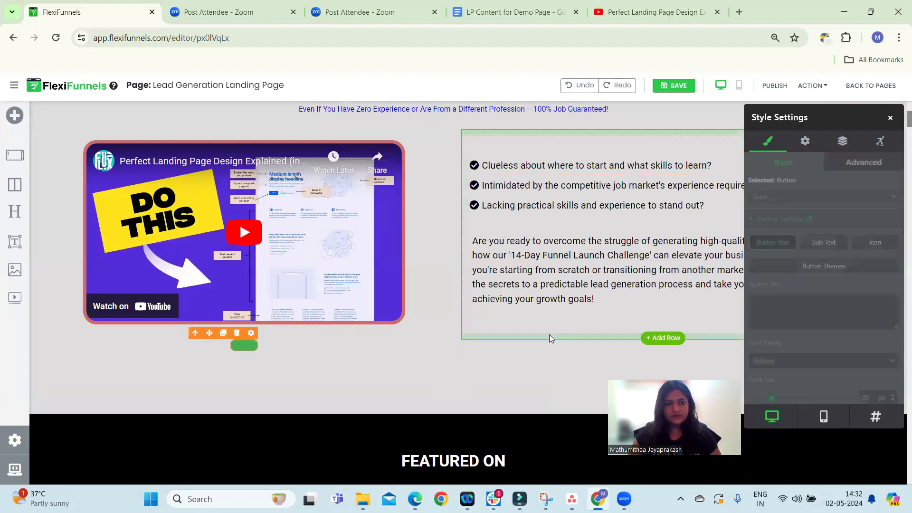
{"action": "left_click", "coordinate": [617, 85]}
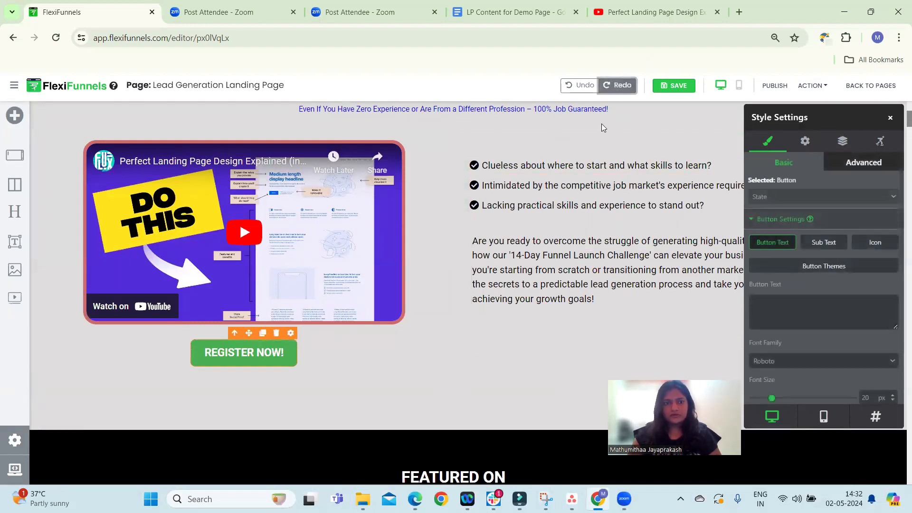
Replace the first 'Featured On' logo with the uploaded anthropic-claude image from Downloads
{"action": "left_click", "coordinate": [529, 352]}
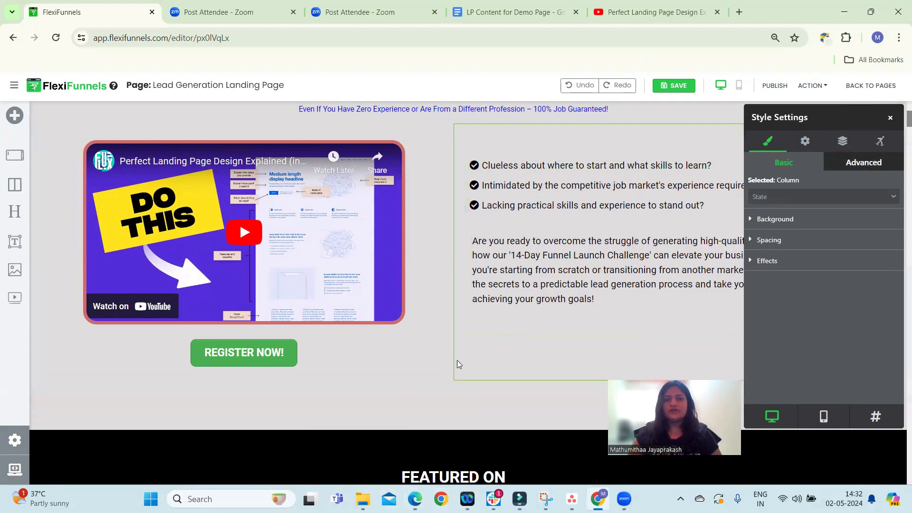
{"action": "scroll", "coordinate": [458, 359], "scroll_direction": "up", "scroll_amount": 1}
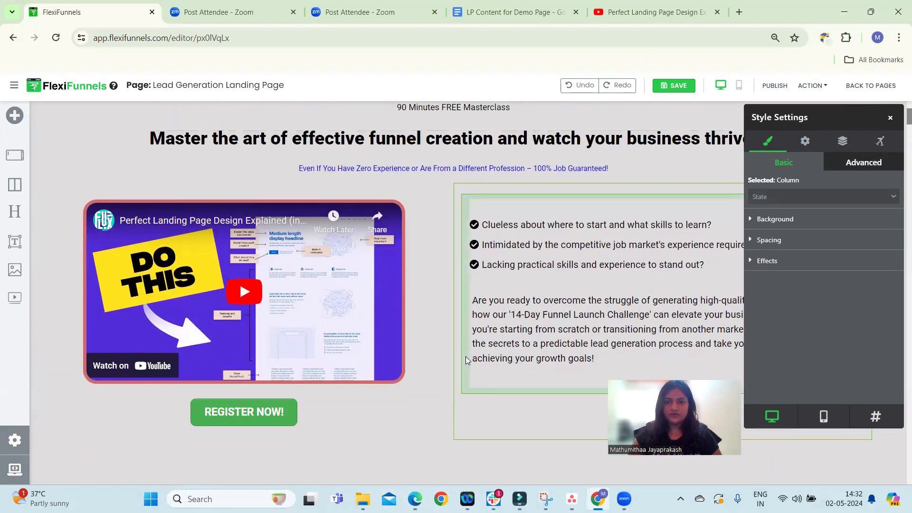
{"action": "scroll", "coordinate": [475, 356], "scroll_direction": "down", "scroll_amount": 5}
{"action": "scroll", "coordinate": [422, 340], "scroll_direction": "down", "scroll_amount": 1}
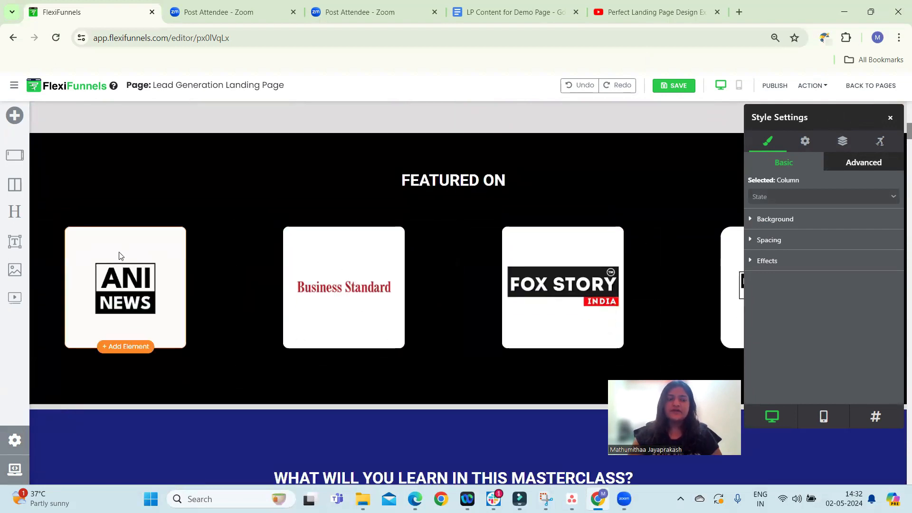
{"action": "double_click", "coordinate": [119, 279]}
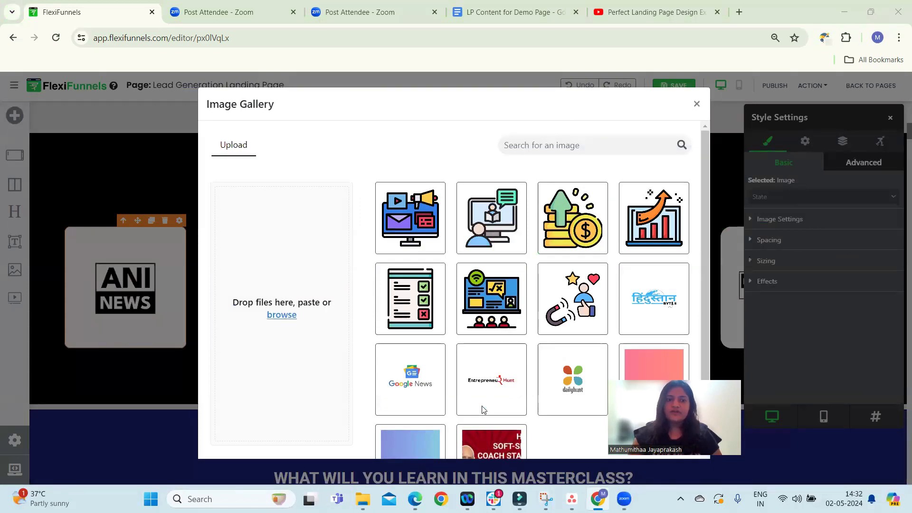
{"action": "left_click", "coordinate": [301, 352]}
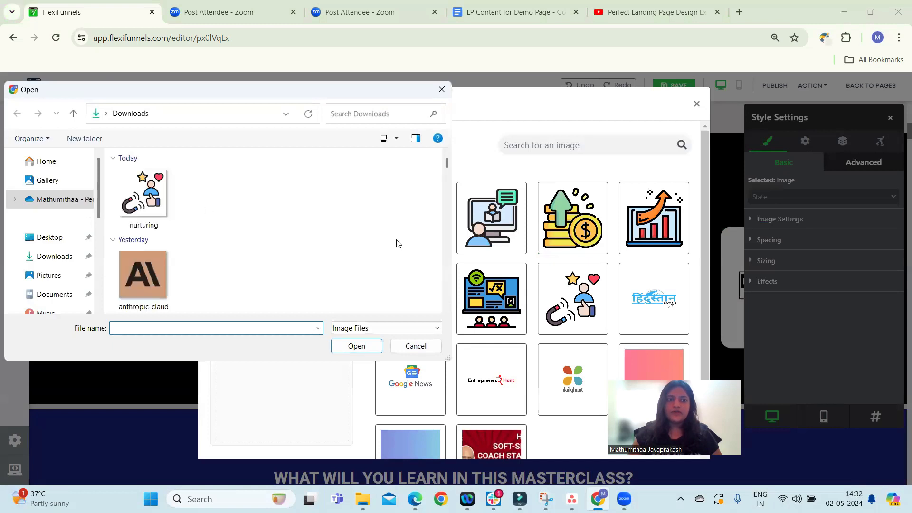
{"action": "left_click", "coordinate": [135, 273]}
{"action": "left_click", "coordinate": [349, 346]}
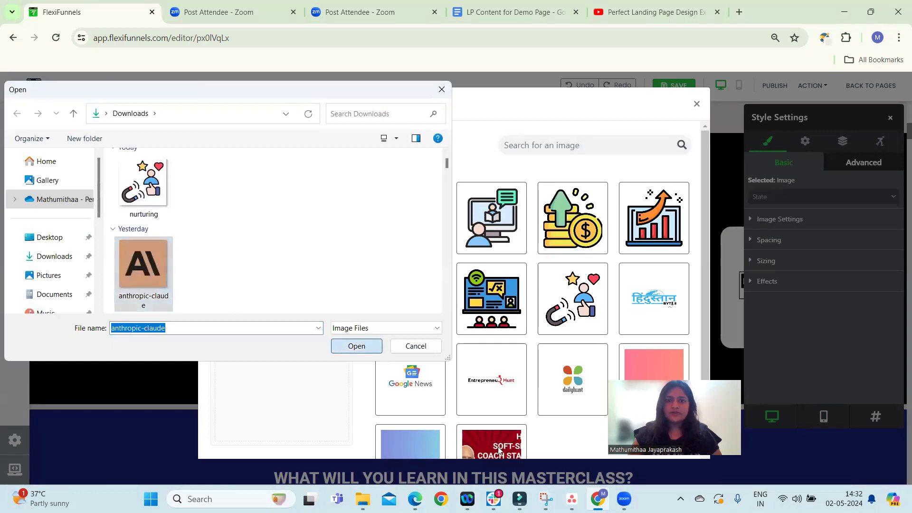
{"action": "left_click", "coordinate": [256, 429]}
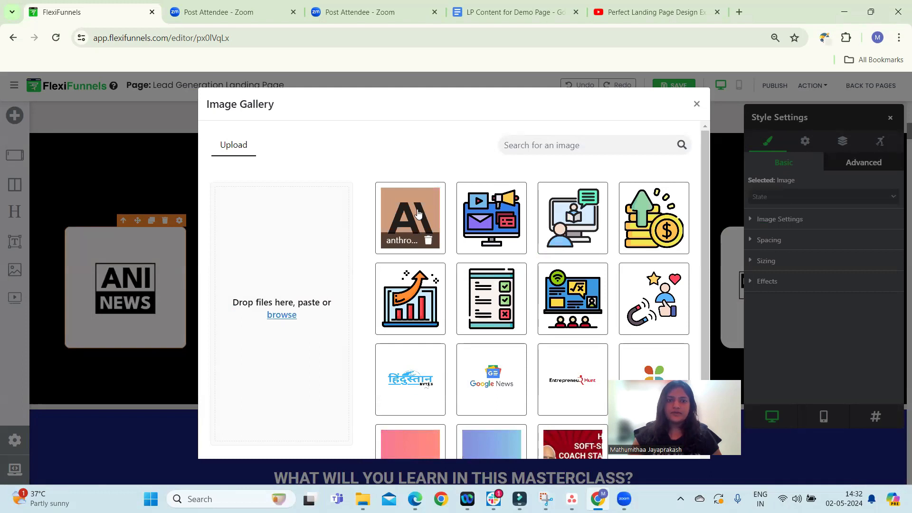
{"action": "left_click", "coordinate": [423, 208]}
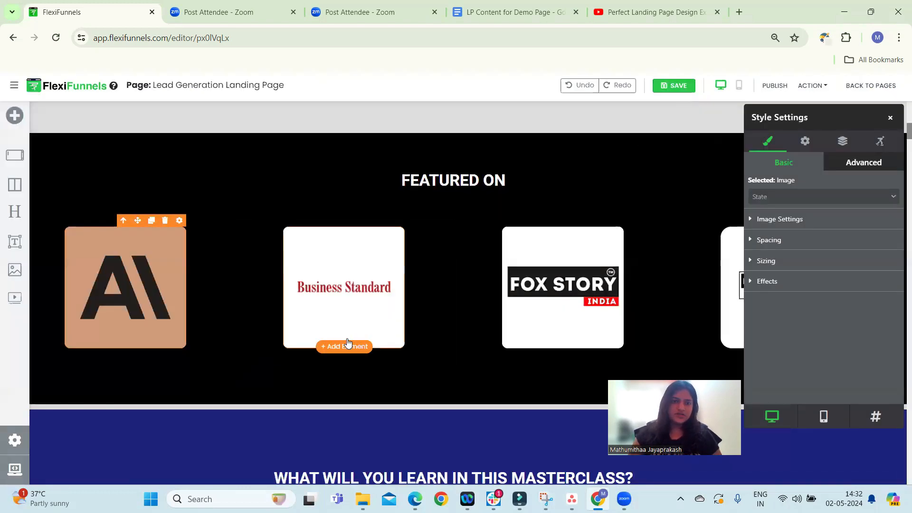
Replace the second and third 'Featured On' logos with the dailyhunt and Entrepreneur Hunt images from the gallery
{"action": "double_click", "coordinate": [328, 265]}
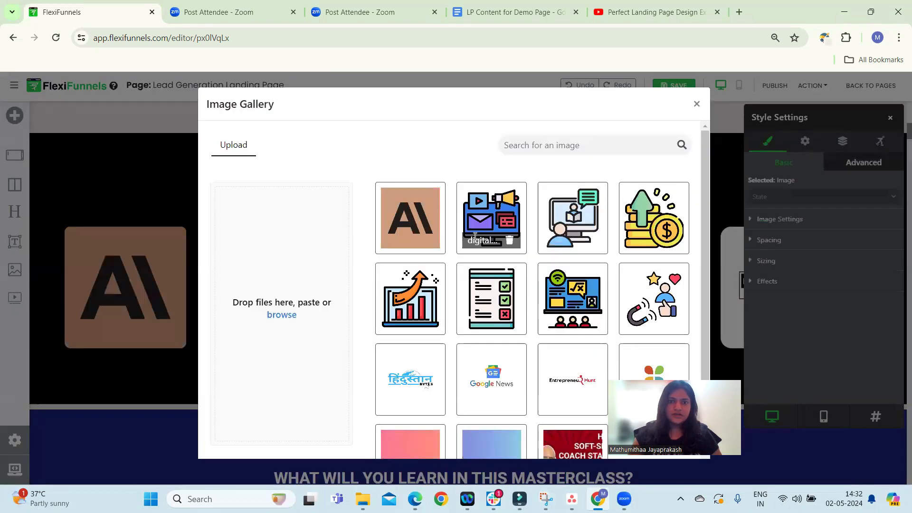
{"action": "scroll", "coordinate": [494, 346], "scroll_direction": "down", "scroll_amount": 2}
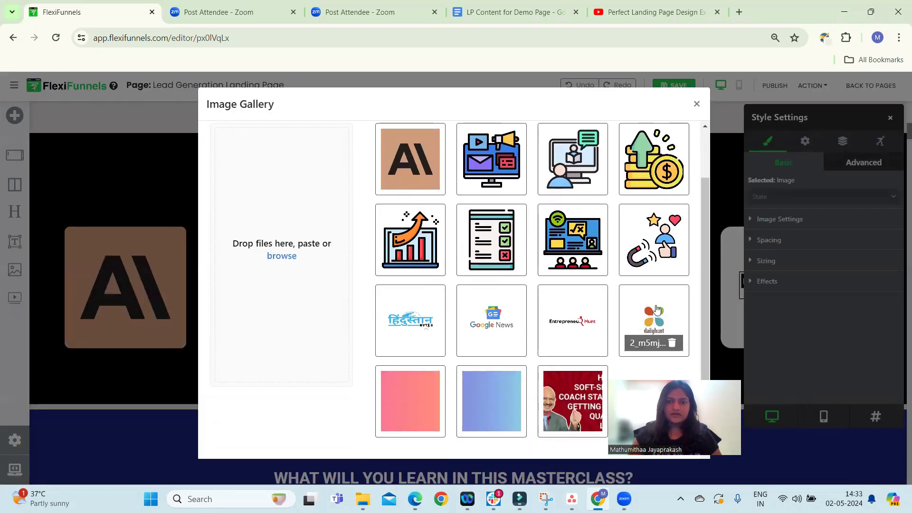
{"action": "left_click", "coordinate": [655, 313]}
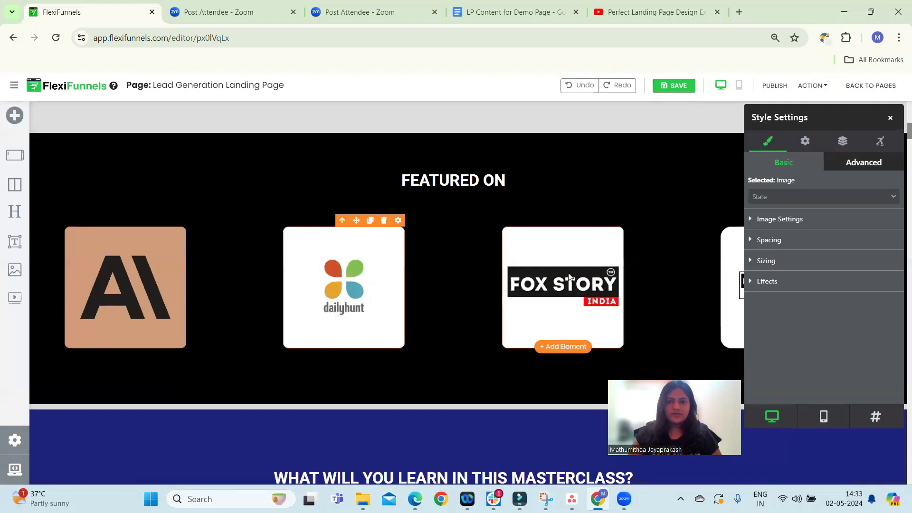
{"action": "double_click", "coordinate": [564, 336]}
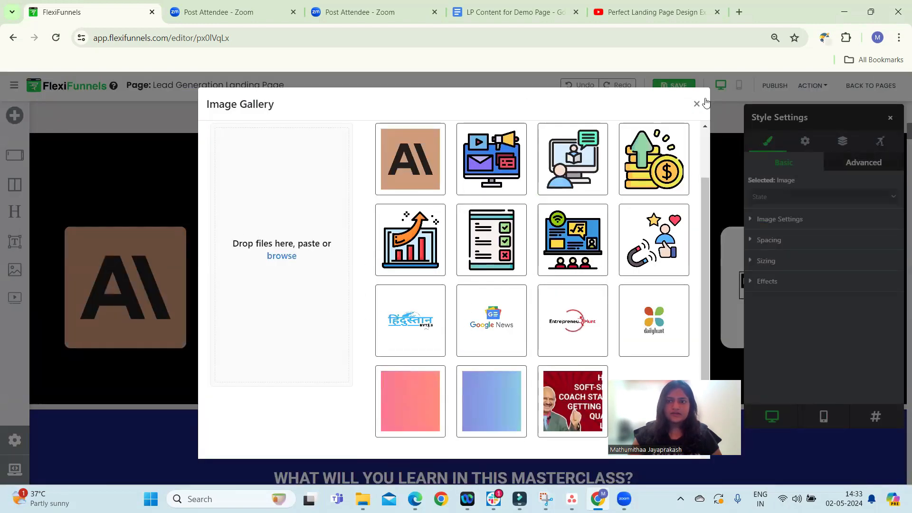
{"action": "left_click", "coordinate": [573, 321]}
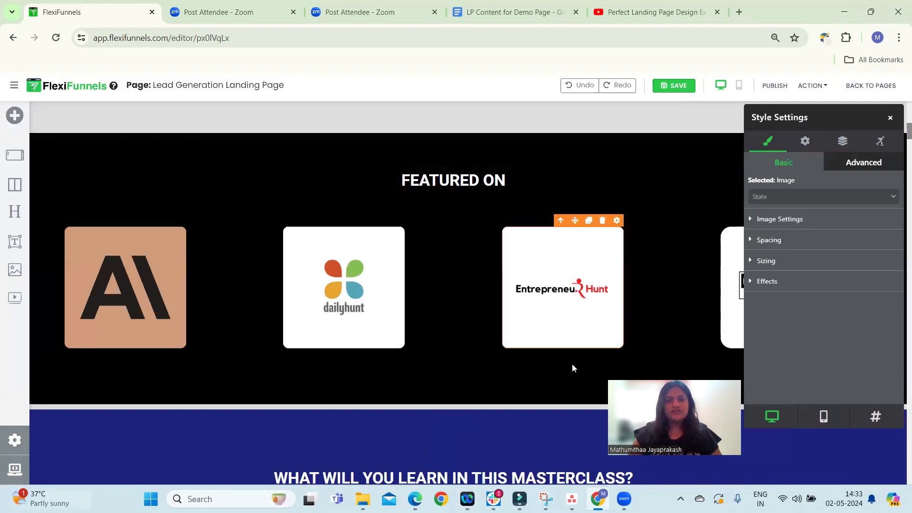
Replace the Secret 1 illustration with the digital marketing monitor icon from the image gallery
{"action": "scroll", "coordinate": [444, 356], "scroll_direction": "down", "scroll_amount": 7}
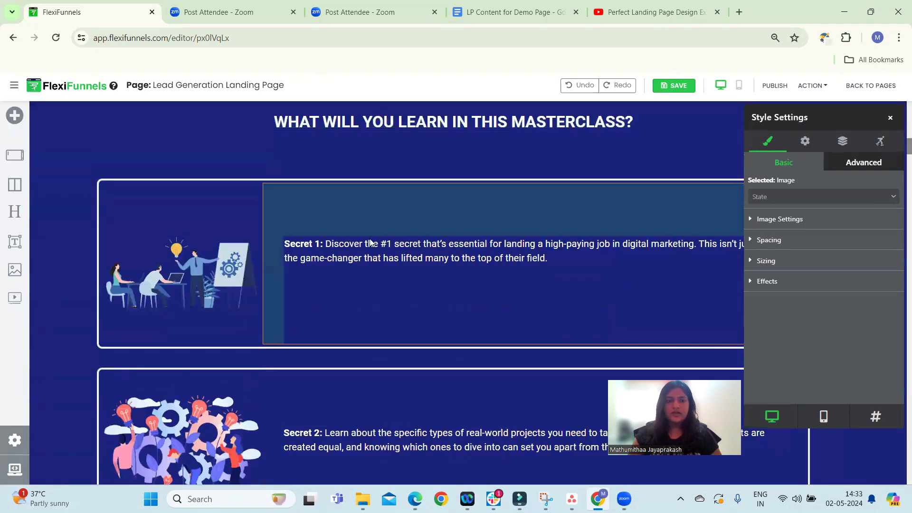
{"action": "left_click", "coordinate": [183, 287]}
{"action": "left_click", "coordinate": [182, 288]}
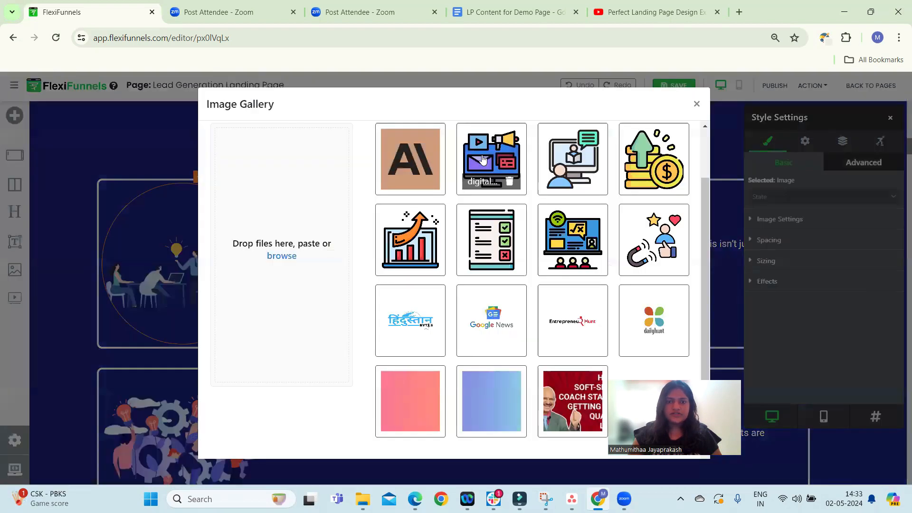
{"action": "left_click", "coordinate": [492, 159]}
{"action": "left_click", "coordinate": [697, 104]}
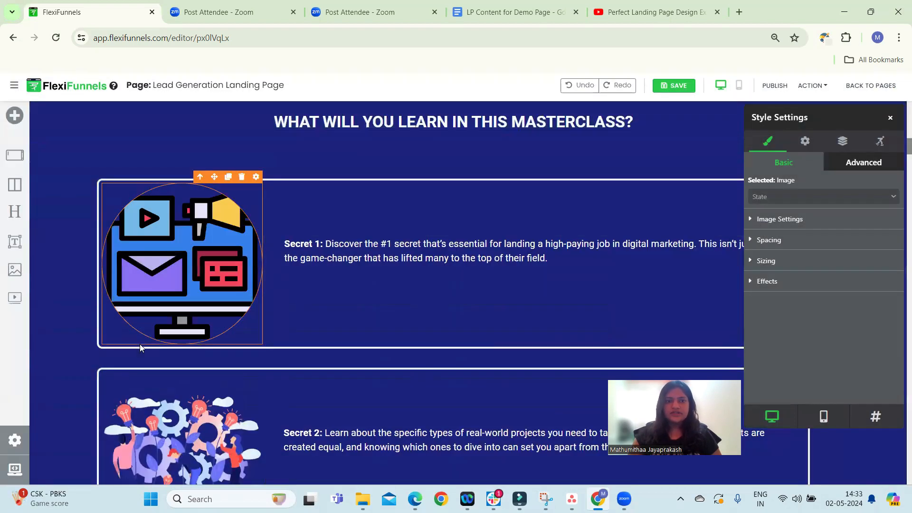
Set the Secret 1 image's width to 81% and its border radius to 23 px
{"action": "left_click", "coordinate": [785, 260]}
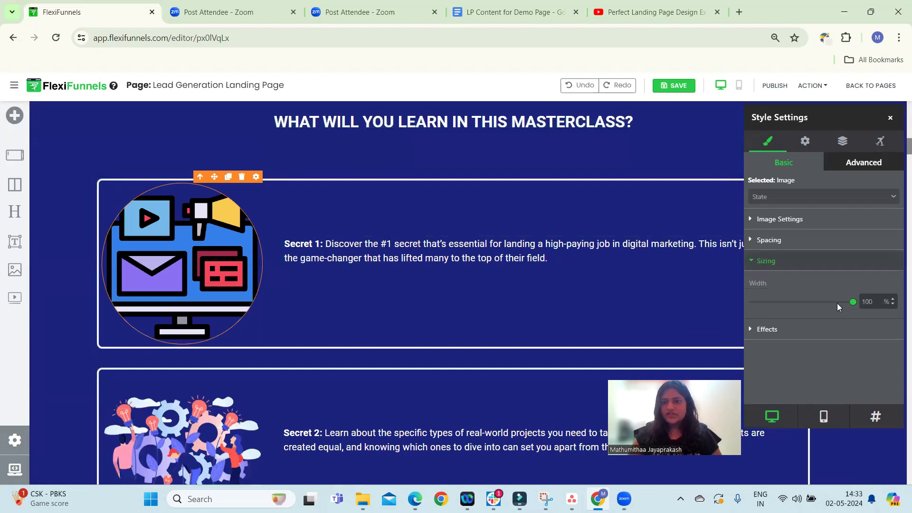
{"action": "left_click_drag", "start_coordinate": [854, 304], "coordinate": [835, 302]}
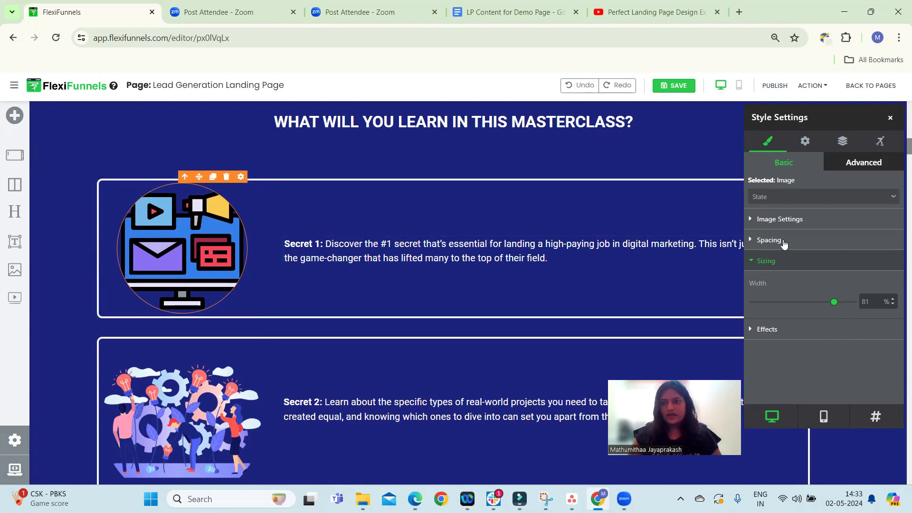
{"action": "left_click", "coordinate": [764, 330]}
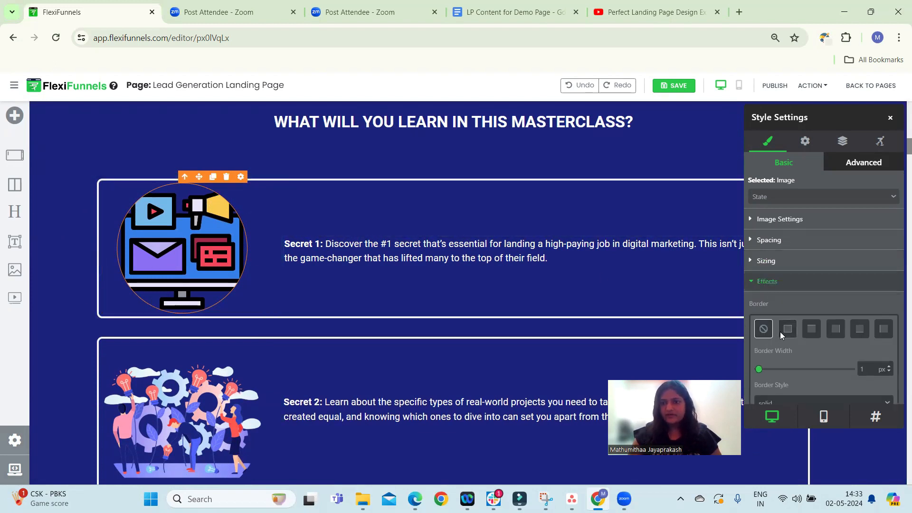
{"action": "scroll", "coordinate": [780, 332], "scroll_direction": "down", "scroll_amount": 3}
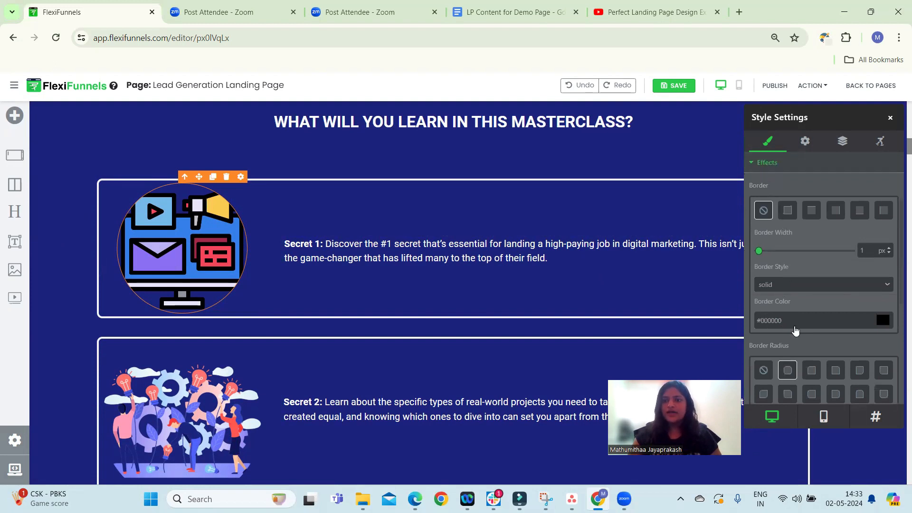
{"action": "scroll", "coordinate": [795, 330], "scroll_direction": "down", "scroll_amount": 3}
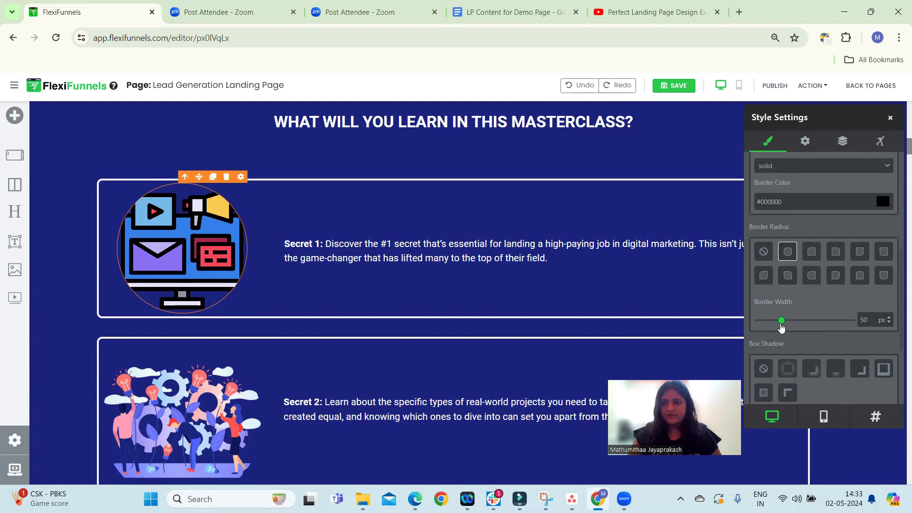
{"action": "left_click_drag", "start_coordinate": [781, 323], "coordinate": [769, 323]}
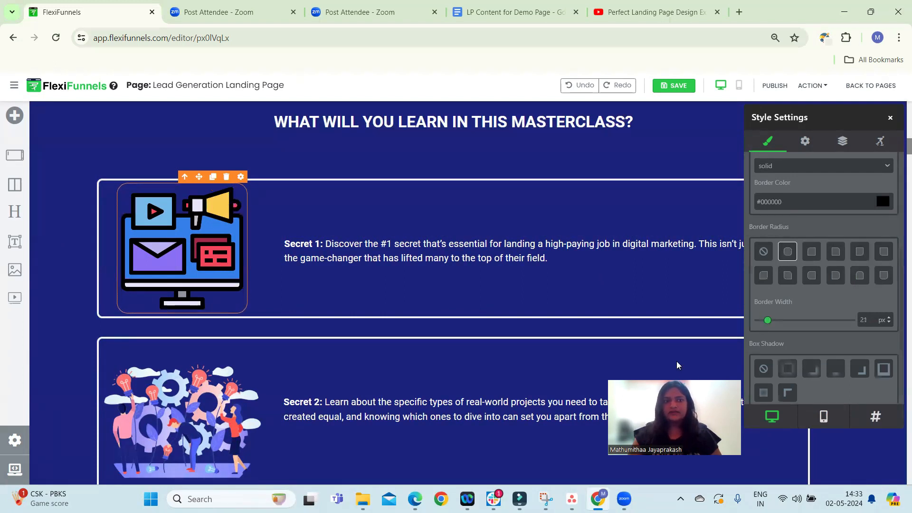
{"action": "left_click", "coordinate": [503, 285]}
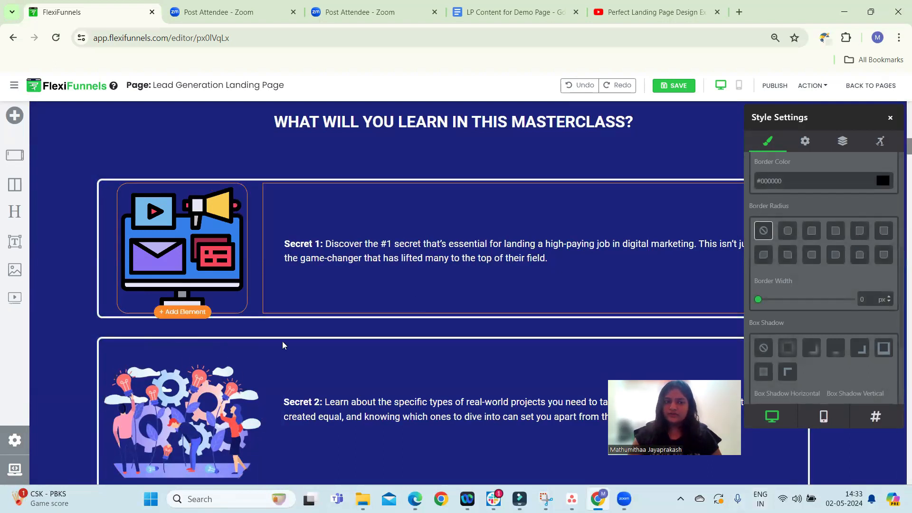
Search for Flaticon in a new browser tab and open the Flaticon website
{"action": "scroll", "coordinate": [278, 343], "scroll_direction": "up", "scroll_amount": 2}
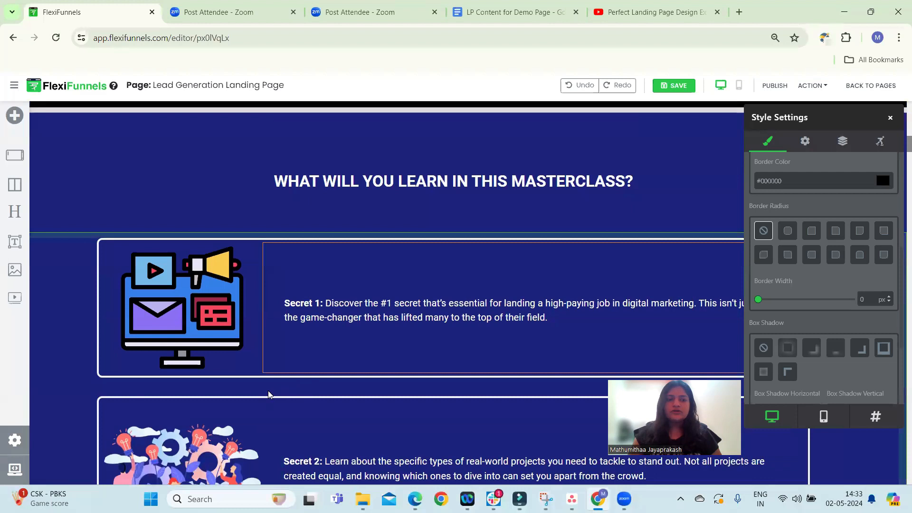
{"action": "scroll", "coordinate": [278, 380], "scroll_direction": "down", "scroll_amount": 2}
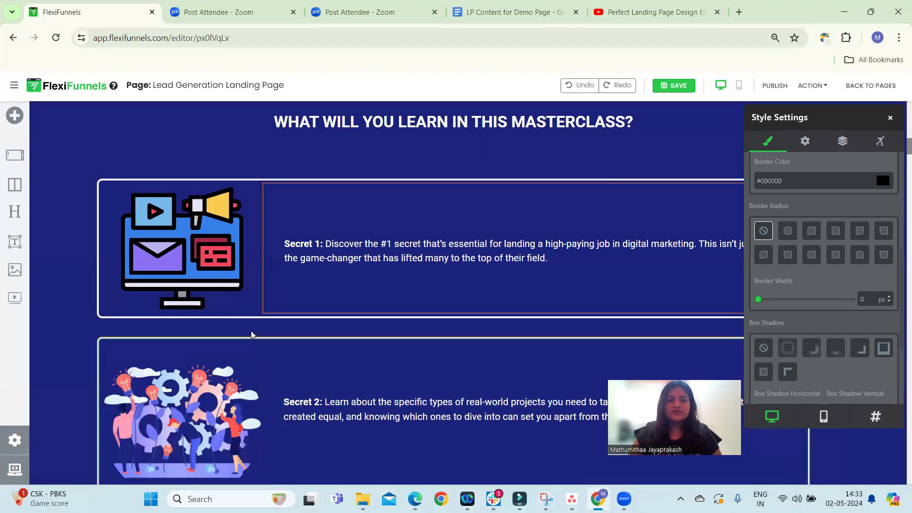
{"action": "scroll", "coordinate": [281, 345], "scroll_direction": "down", "scroll_amount": 3}
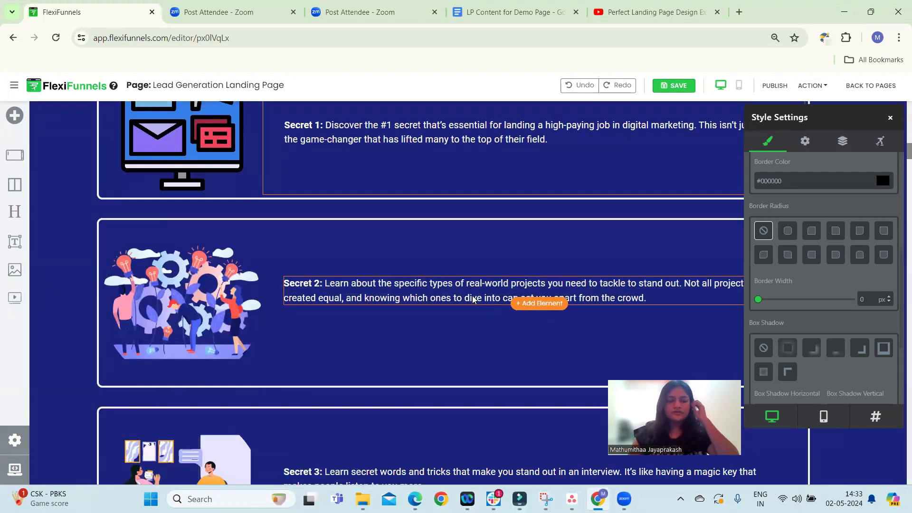
{"action": "scroll", "coordinate": [240, 210], "scroll_direction": "down", "scroll_amount": 2}
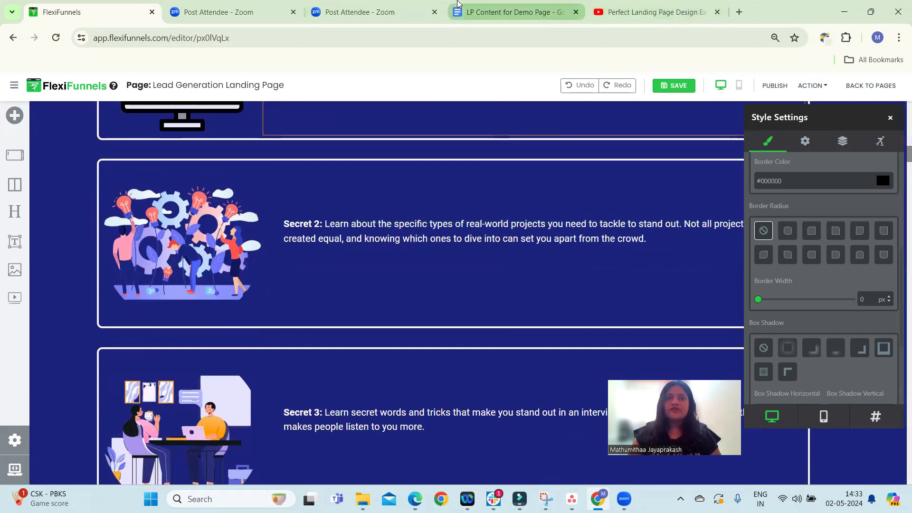
{"action": "left_click", "coordinate": [737, 12]}
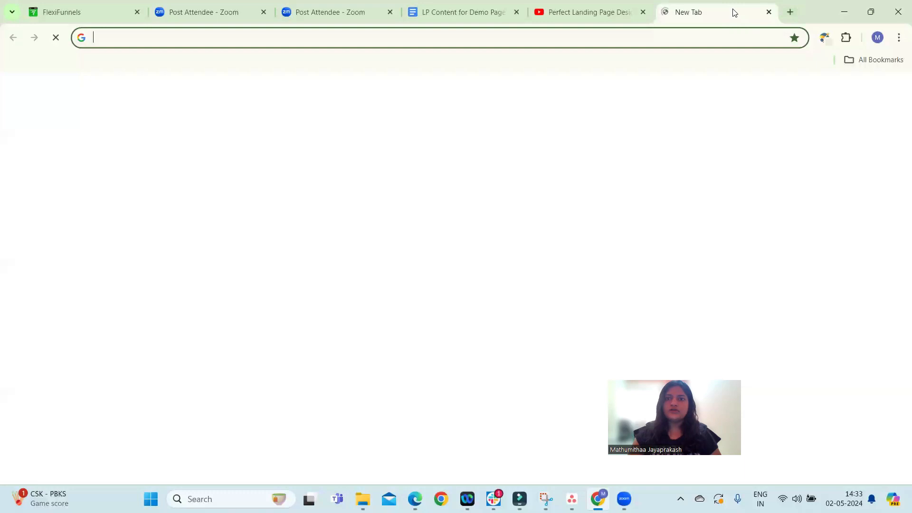
{"action": "left_click", "coordinate": [364, 260]}
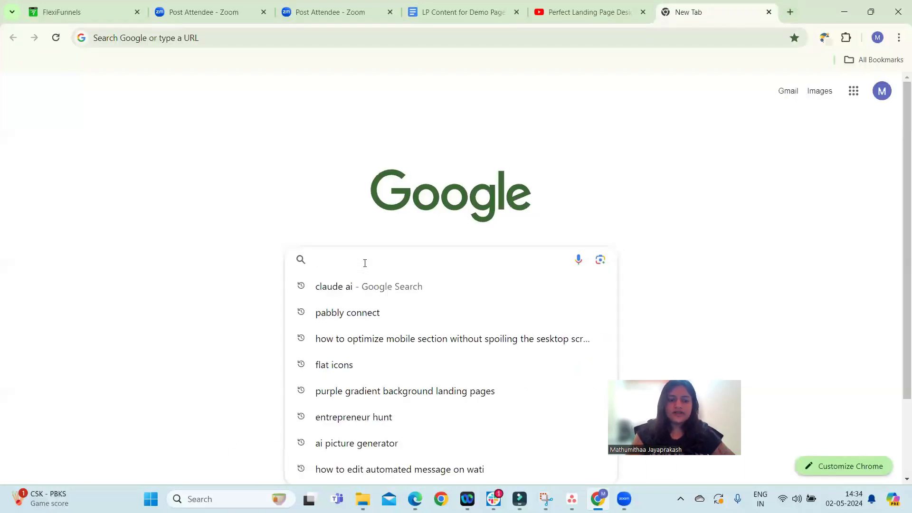
{"action": "type", "text": "FLATICON"}
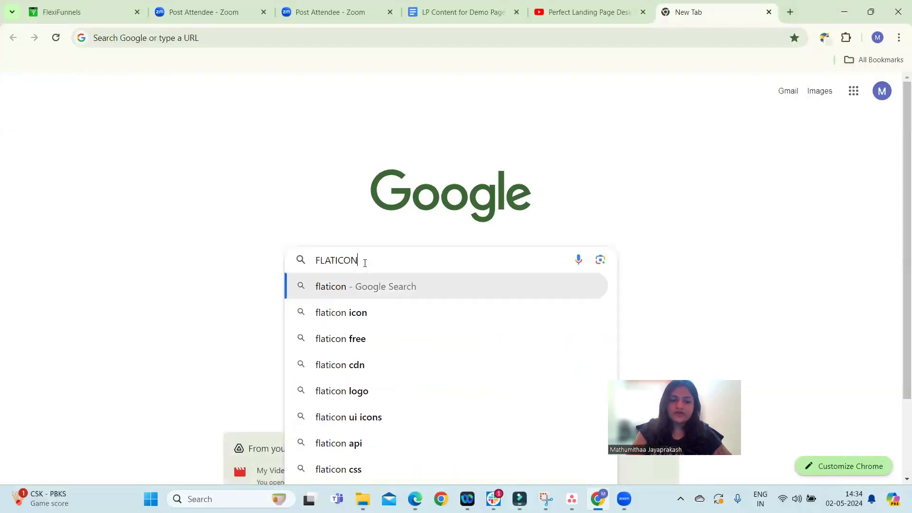
{"action": "key", "text": "Down"}
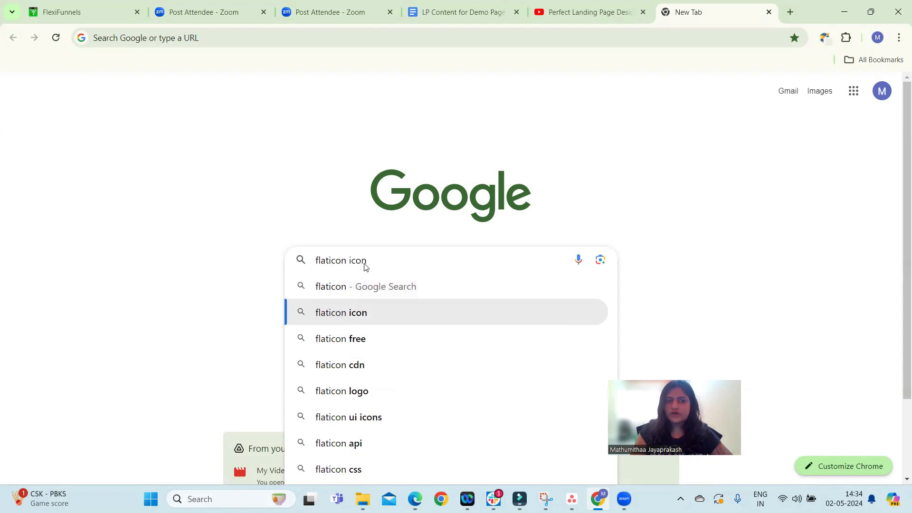
{"action": "key", "text": "Return"}
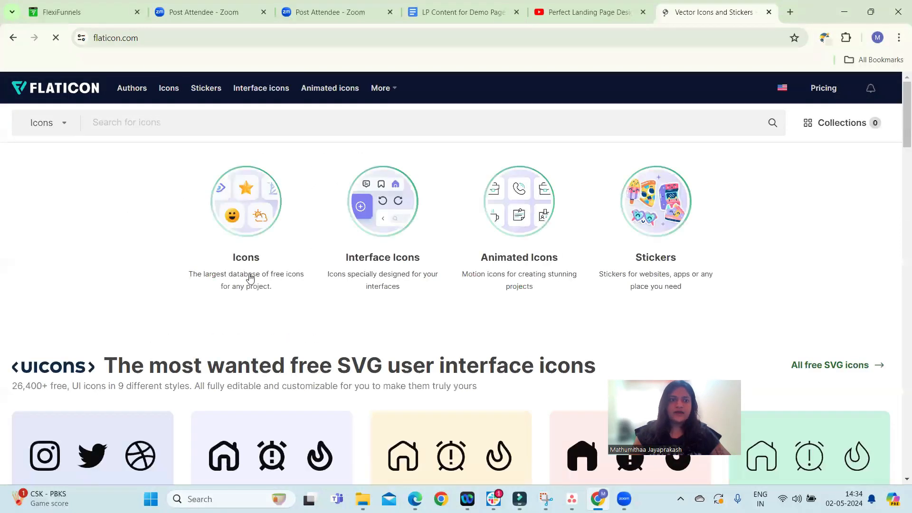
Return to the editor's Secret 1 section, then switch to the LP Content for Demo Page document
{"action": "left_click", "coordinate": [83, 11]}
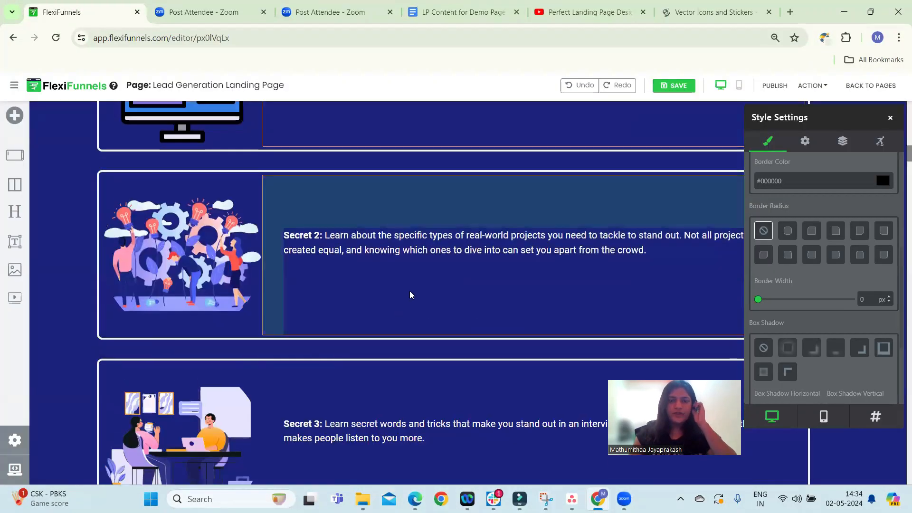
{"action": "scroll", "coordinate": [411, 295], "scroll_direction": "up", "scroll_amount": 5}
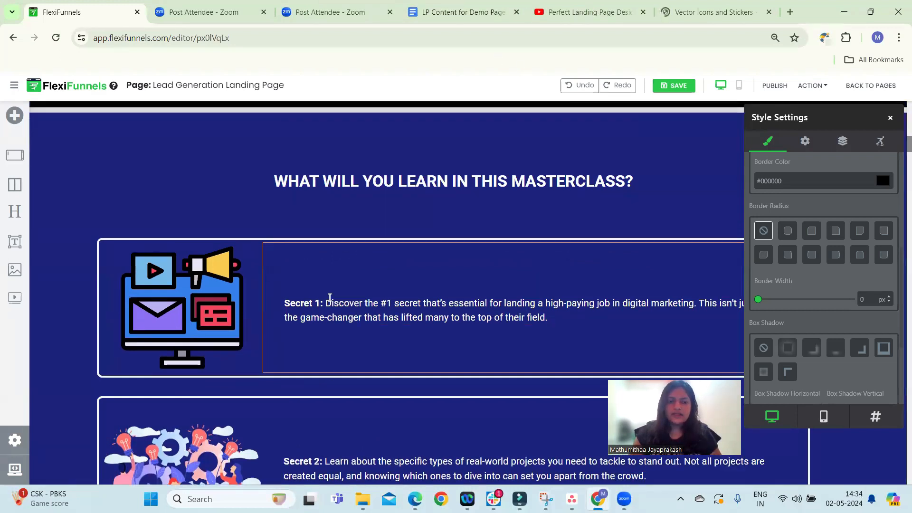
{"action": "key", "text": "ctrl+4"}
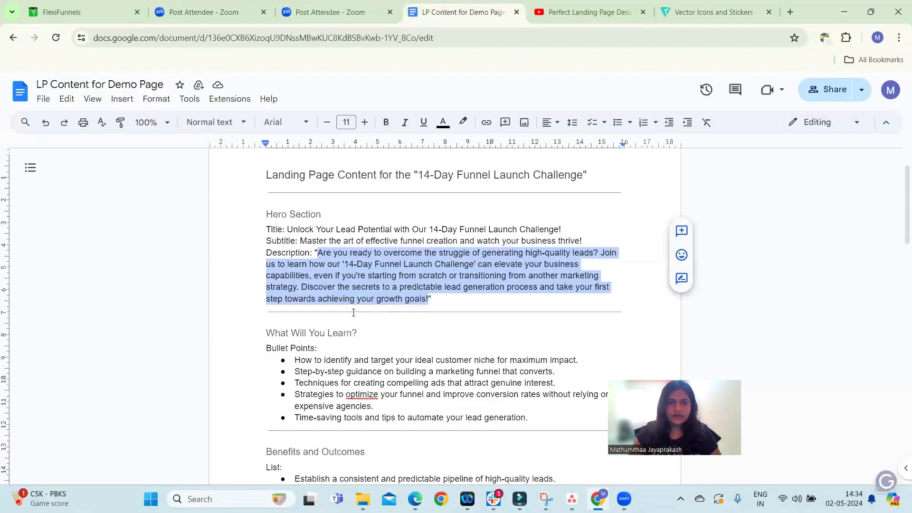
Copy the first 'What Will You Learn?' bullet point from the LP Content for Demo Page document
{"action": "left_click", "coordinate": [354, 312]}
{"action": "scroll", "coordinate": [353, 312], "scroll_direction": "down", "scroll_amount": 4}
{"action": "key", "text": "ctrl+1"}
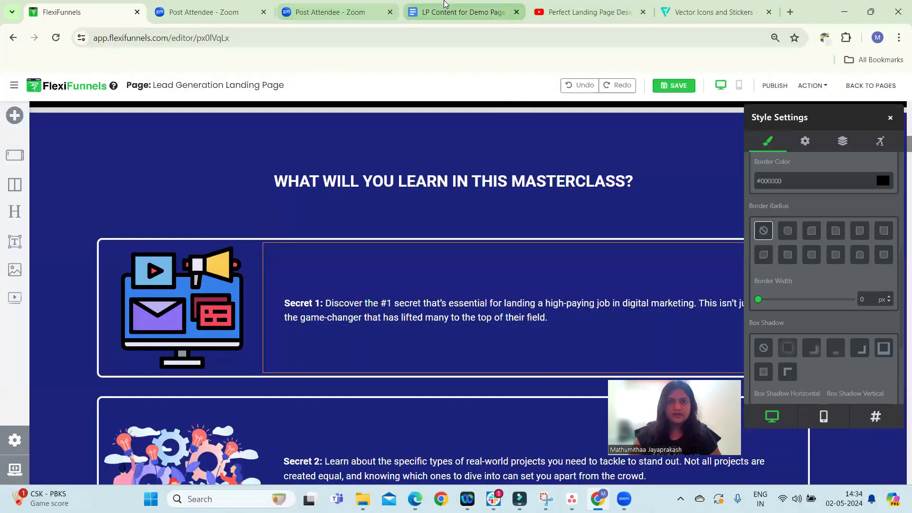
{"action": "key", "text": "ctrl+4"}
{"action": "left_click_drag", "start_coordinate": [293, 242], "coordinate": [595, 243]}
{"action": "key", "text": "ctrl+c"}
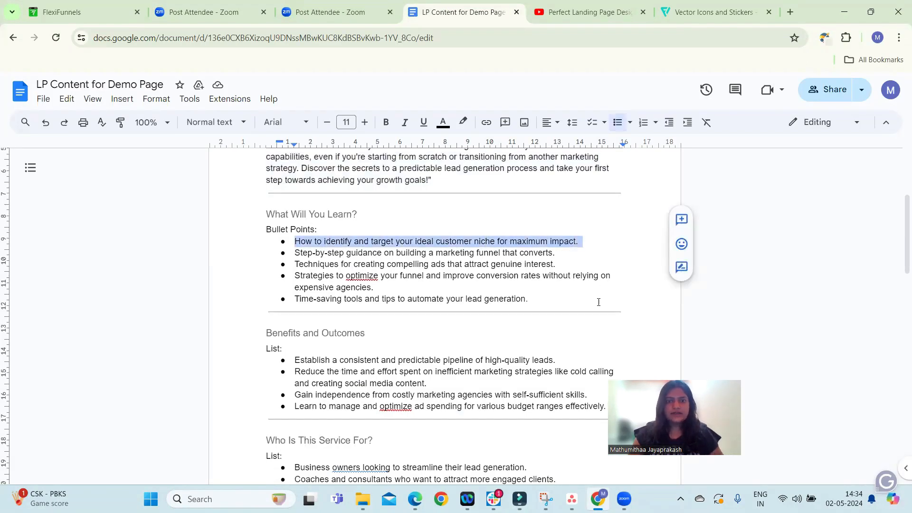
{"action": "key", "text": "ctrl+1"}
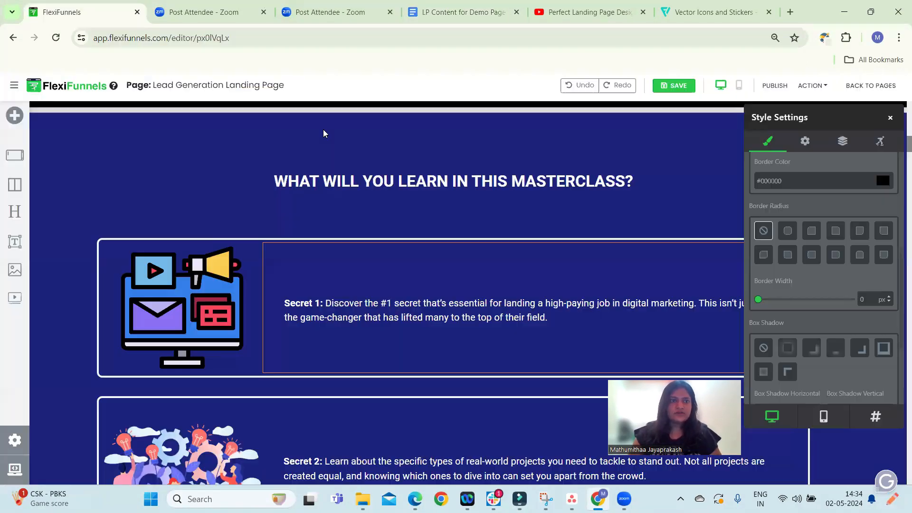
Replace the Secret 1 description with the copied bullet, keeping the 'Secret 1:' label
{"action": "triple_click", "coordinate": [335, 308]}
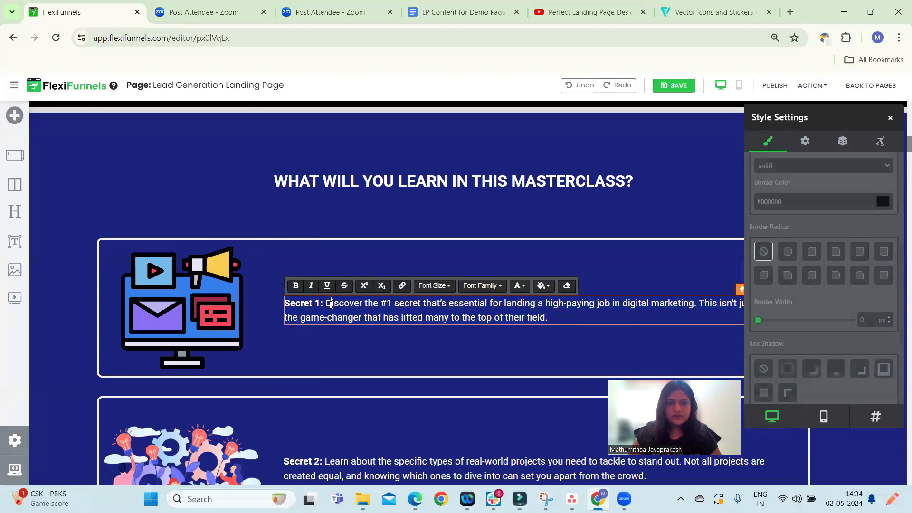
{"action": "left_click_drag", "start_coordinate": [326, 304], "coordinate": [575, 315]}
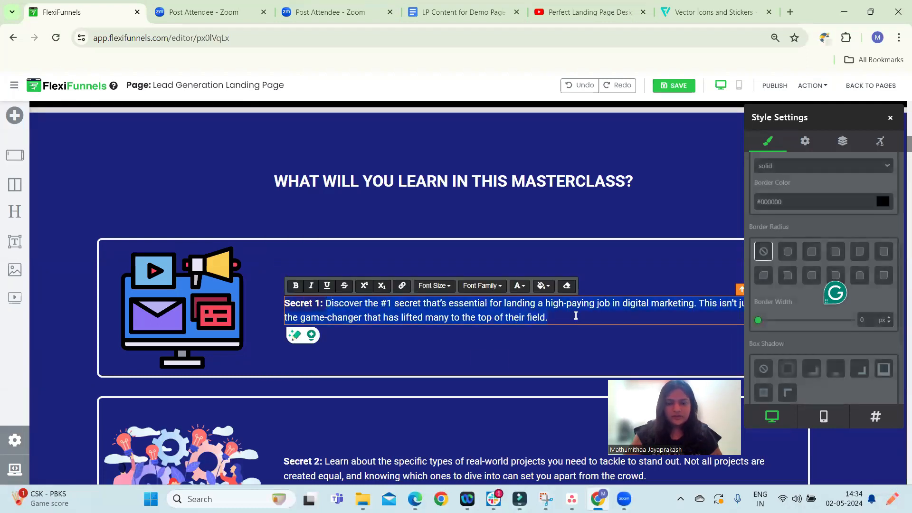
{"action": "key", "text": "BackSpace"}
{"action": "key", "text": "ctrl+v"}
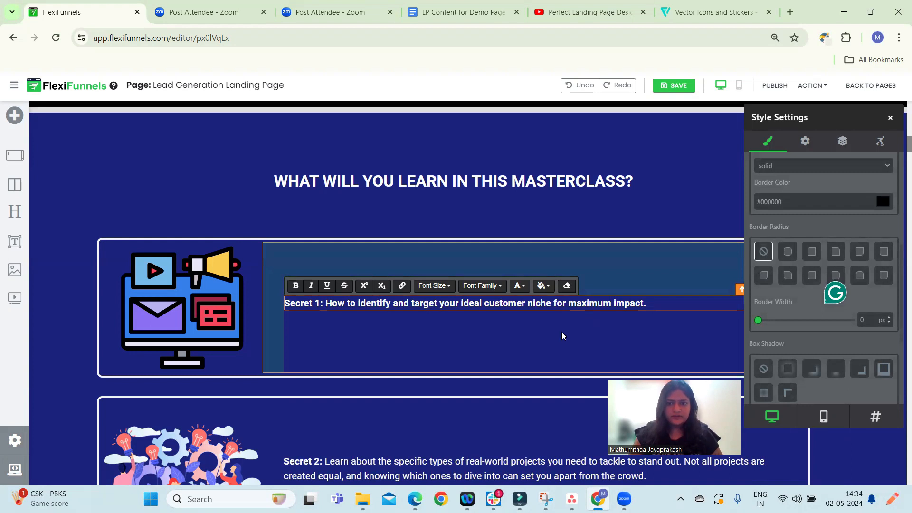
{"action": "left_click", "coordinate": [562, 333]}
Search Flaticon for ideal customer icons
{"action": "scroll", "coordinate": [446, 274], "scroll_direction": "down", "scroll_amount": 3}
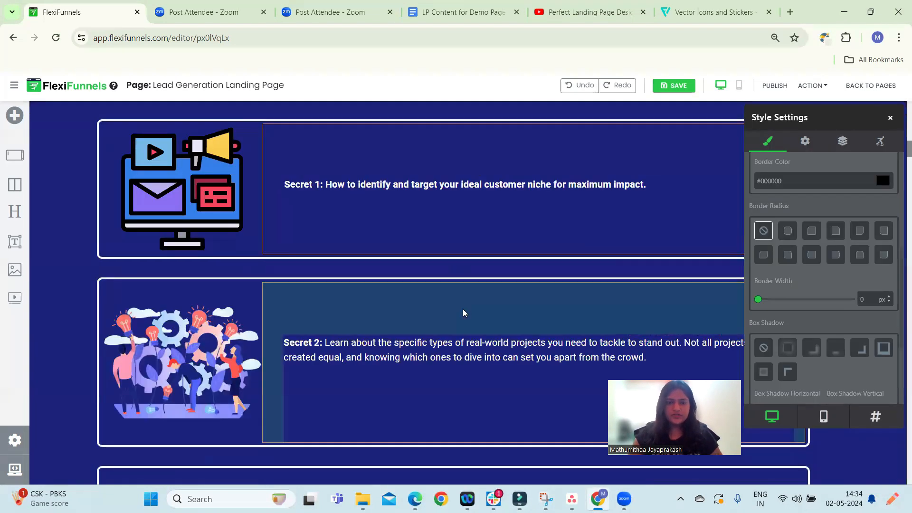
{"action": "scroll", "coordinate": [420, 265], "scroll_direction": "up", "scroll_amount": 1}
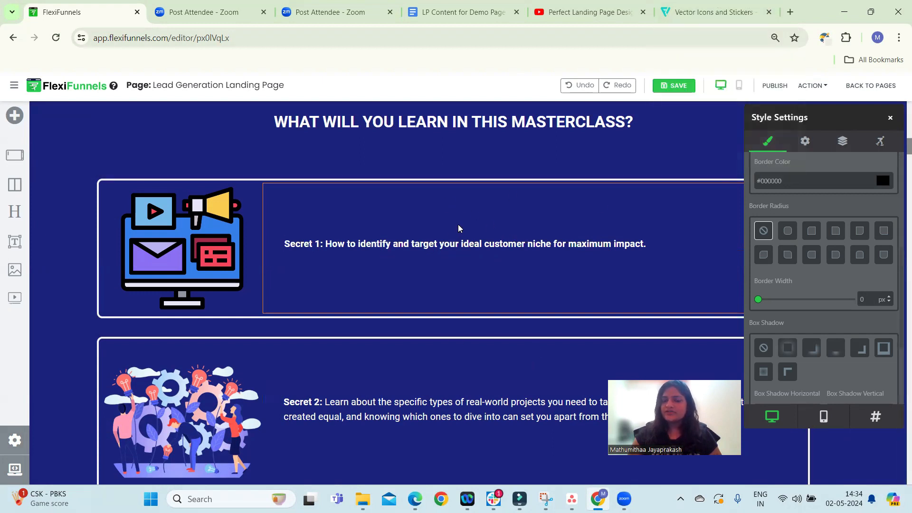
{"action": "left_click", "coordinate": [665, 5]}
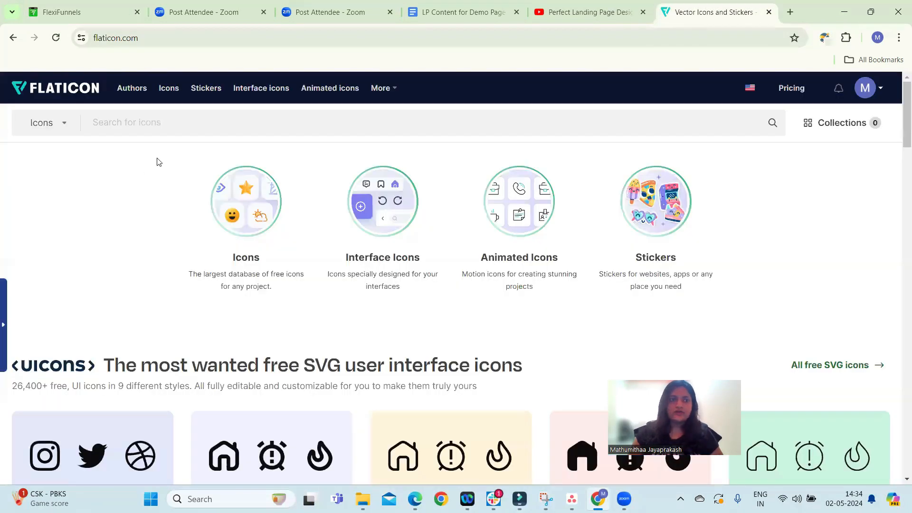
{"action": "left_click", "coordinate": [162, 129]}
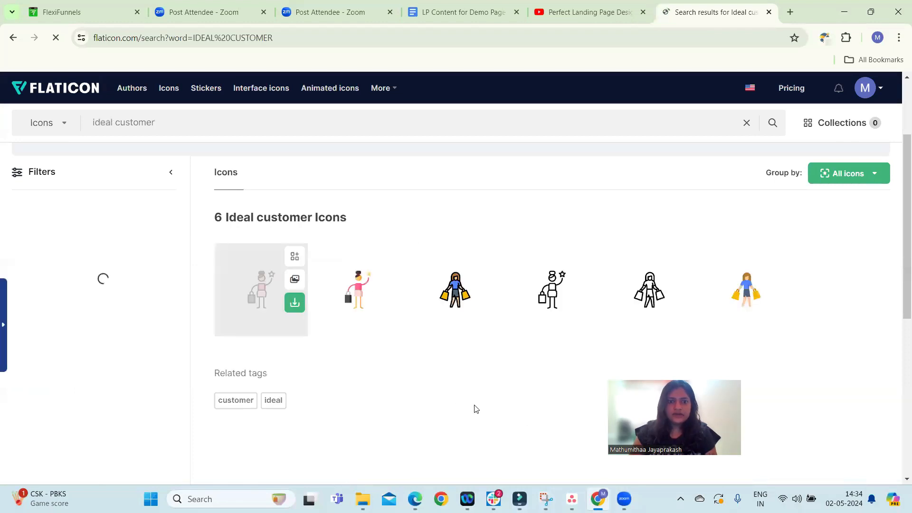
{"action": "scroll", "coordinate": [481, 436], "scroll_direction": "down", "scroll_amount": 3}
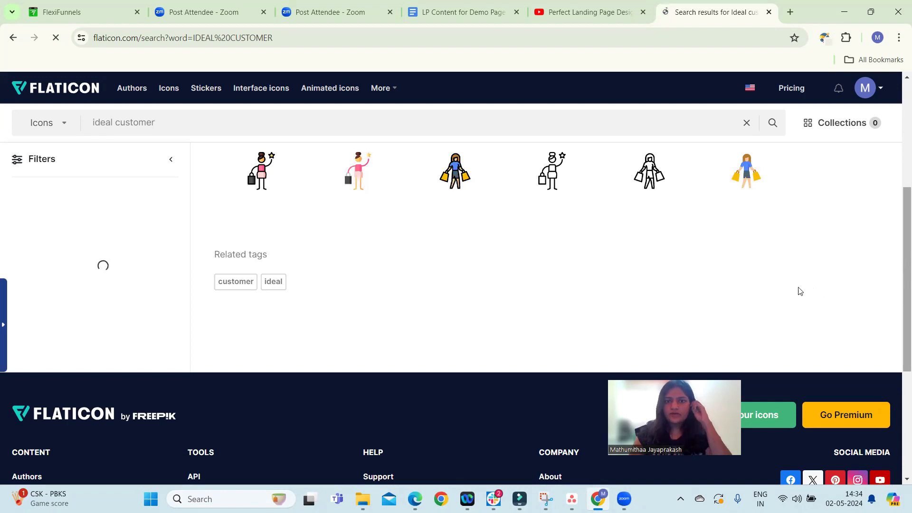
Change the Flaticon search to customer and browse the icon results
{"action": "left_click", "coordinate": [85, 12]}
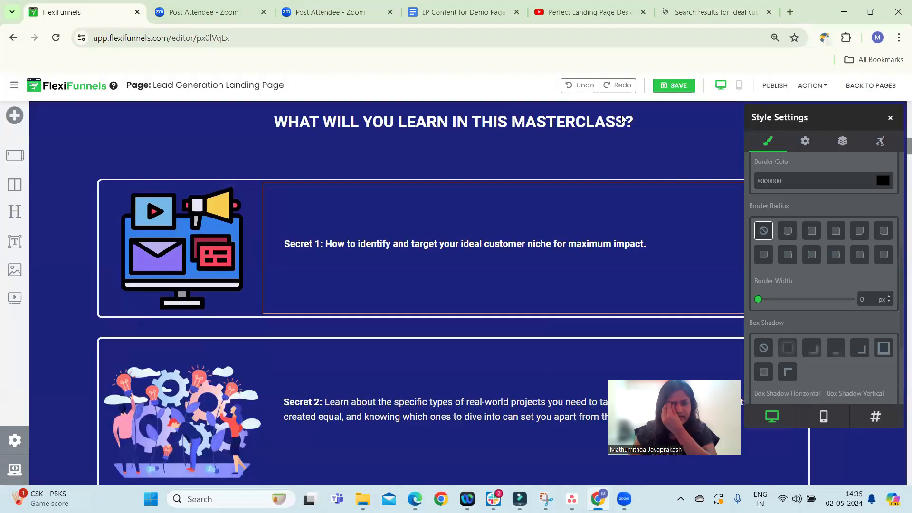
{"action": "left_click", "coordinate": [713, 12]}
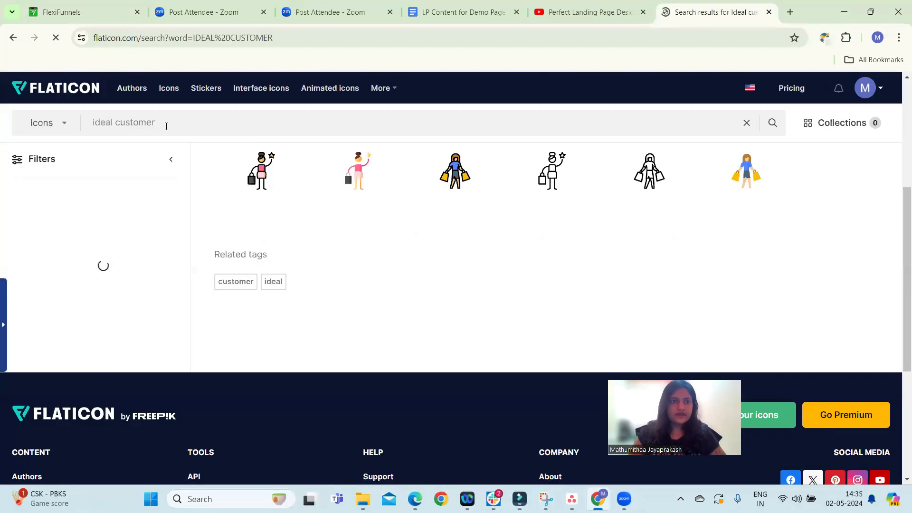
{"action": "left_click_drag", "start_coordinate": [118, 119], "coordinate": [94, 118]}
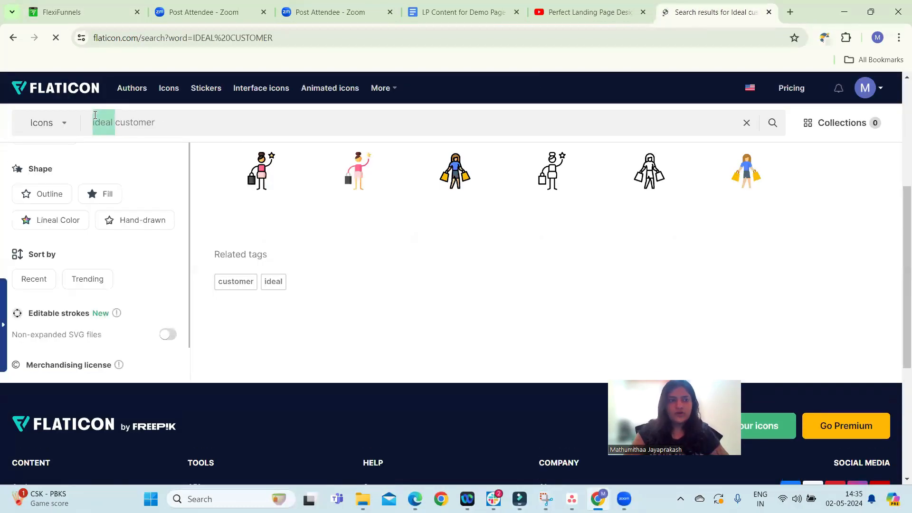
{"action": "key", "text": "BackSpace"}
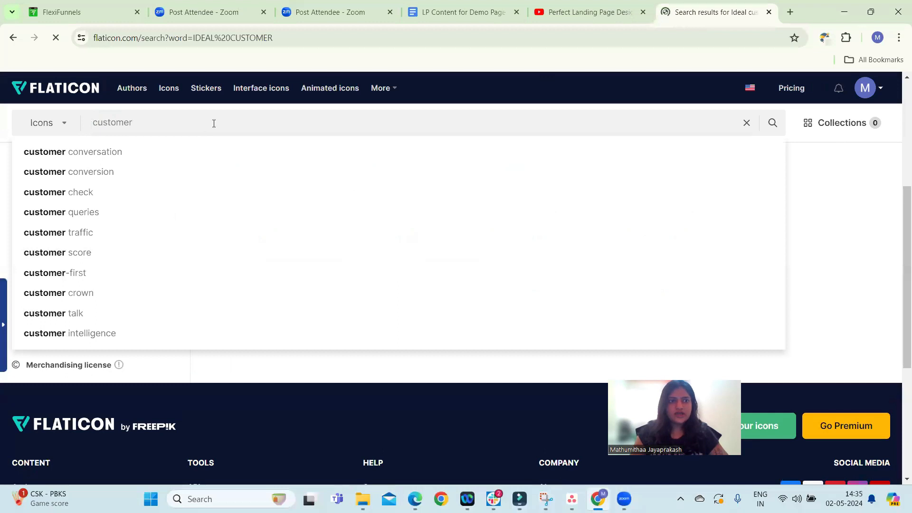
{"action": "key", "text": "Return"}
{"action": "scroll", "coordinate": [309, 332], "scroll_direction": "down", "scroll_amount": 4}
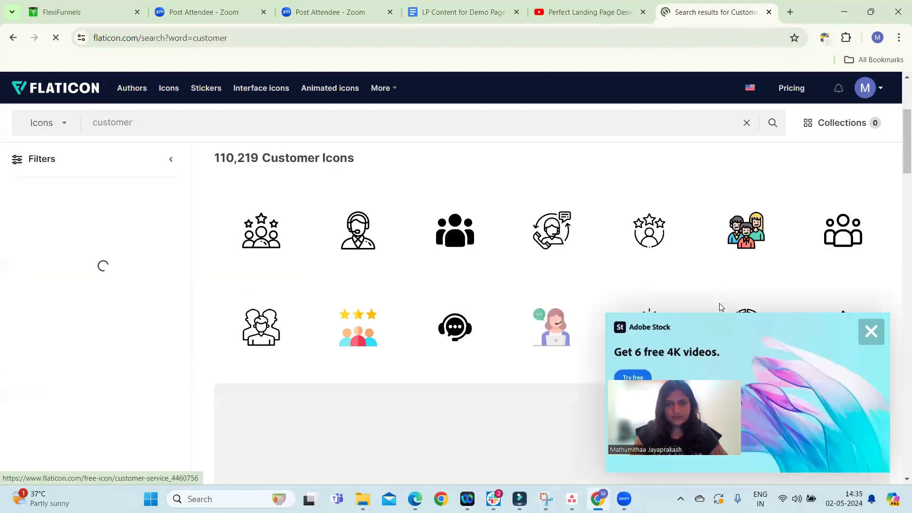
{"action": "scroll", "coordinate": [568, 339], "scroll_direction": "down", "scroll_amount": 5}
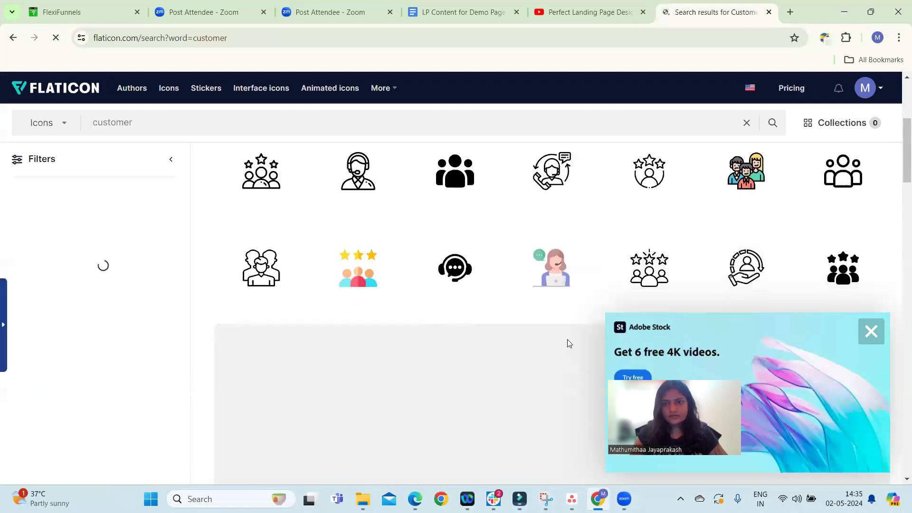
{"action": "scroll", "coordinate": [570, 337], "scroll_direction": "down", "scroll_amount": 3}
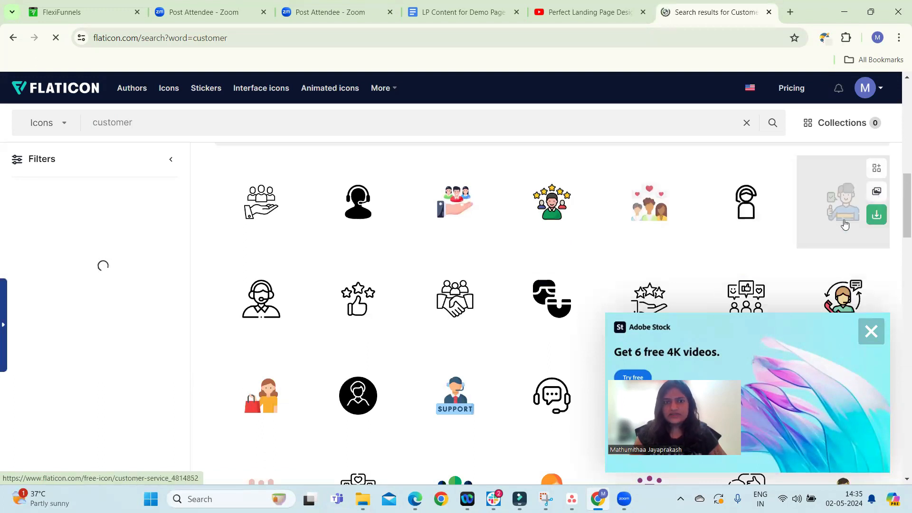
Download the customer icon with stars as a PNG
{"action": "left_click", "coordinate": [551, 228]}
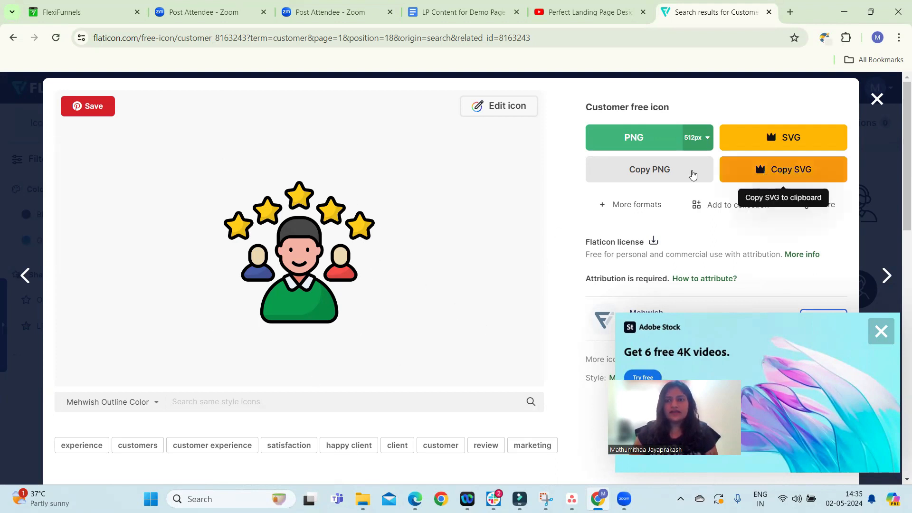
{"action": "left_click", "coordinate": [636, 142]}
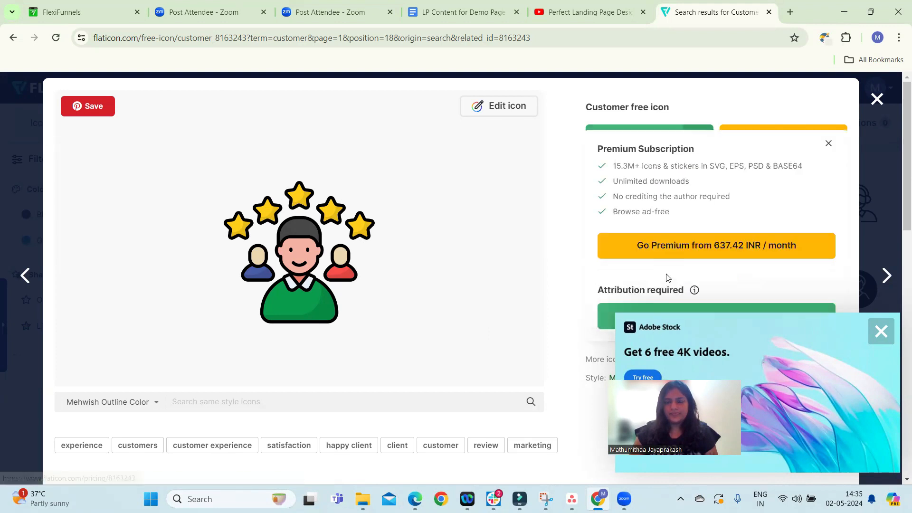
{"action": "left_click", "coordinate": [881, 331]}
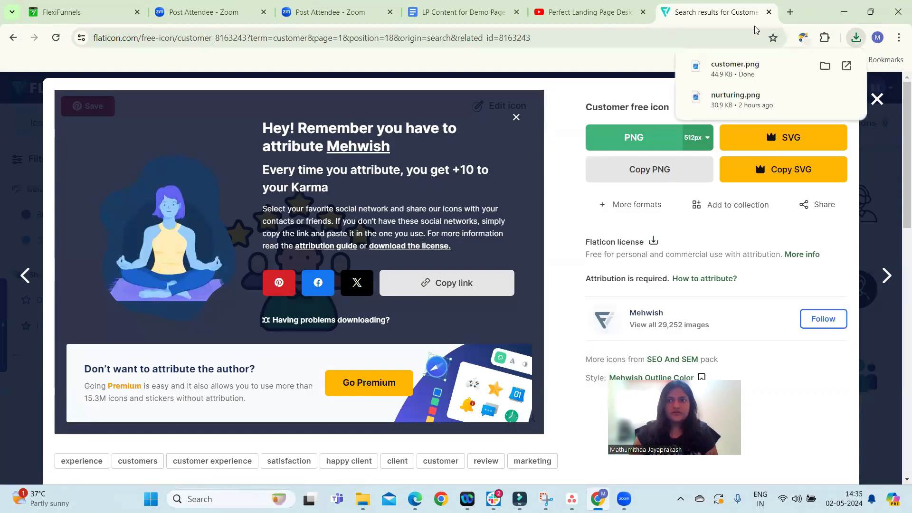
Upload customer.png from Downloads to the image gallery and use it as the Secret 1 image
{"action": "left_click", "coordinate": [76, 10]}
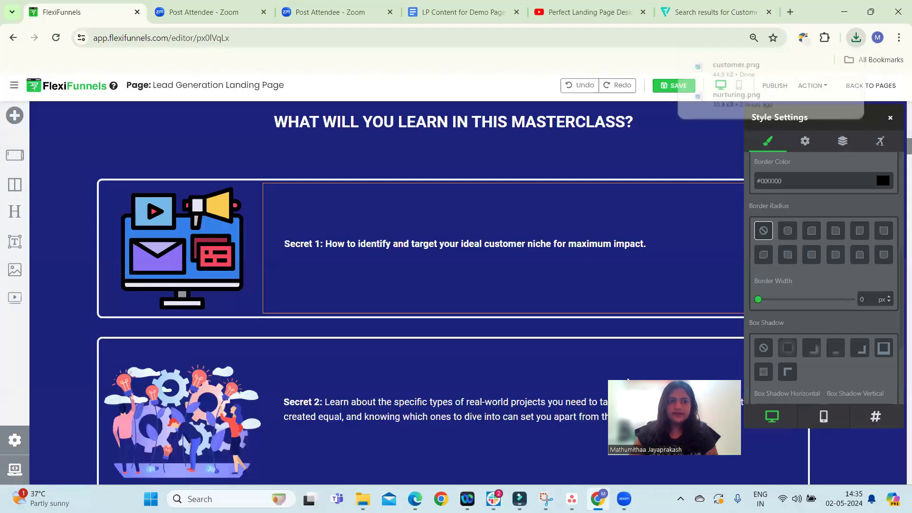
{"action": "double_click", "coordinate": [197, 243]}
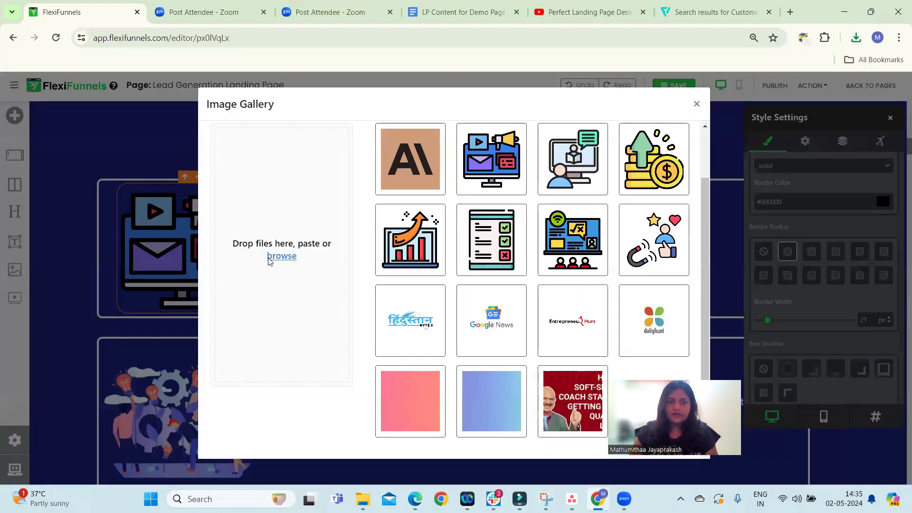
{"action": "left_click", "coordinate": [269, 258]}
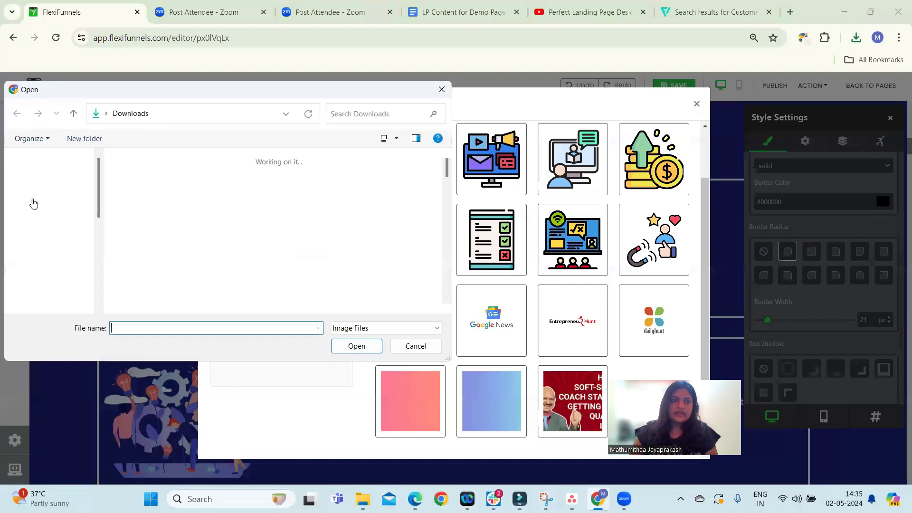
{"action": "left_click", "coordinate": [46, 186]}
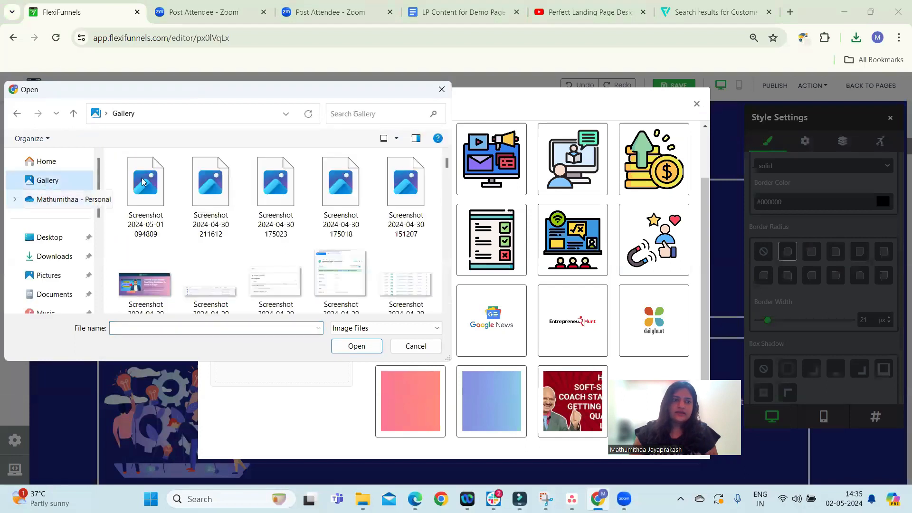
{"action": "left_click", "coordinate": [55, 256]}
{"action": "left_click", "coordinate": [143, 194]}
{"action": "left_click", "coordinate": [351, 346]}
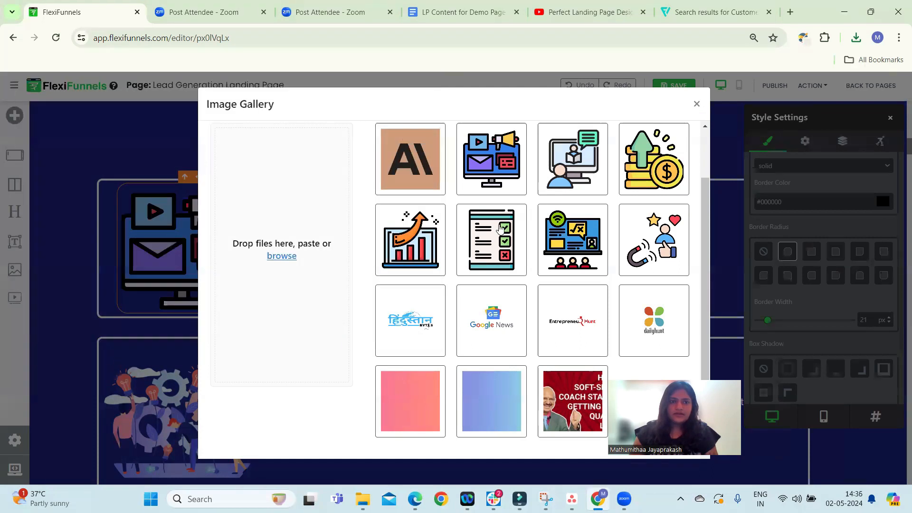
{"action": "left_click", "coordinate": [301, 371]}
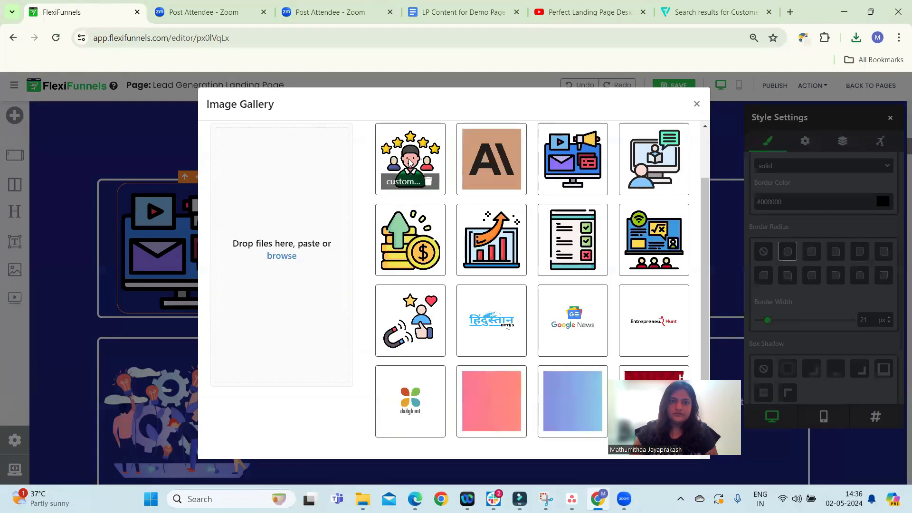
{"action": "left_click", "coordinate": [409, 163]}
{"action": "left_click", "coordinate": [697, 103]}
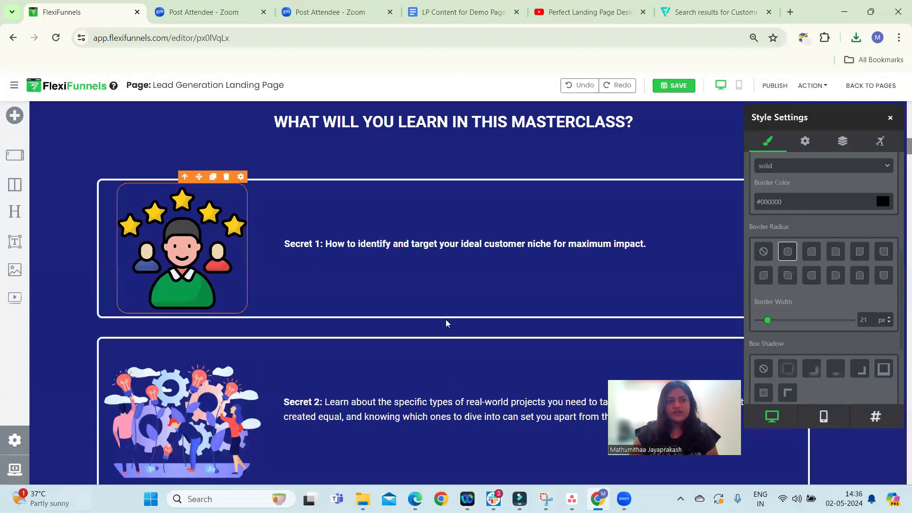
Review the remaining page sections below the masterclass secrets
{"action": "scroll", "coordinate": [323, 283], "scroll_direction": "down", "scroll_amount": 3}
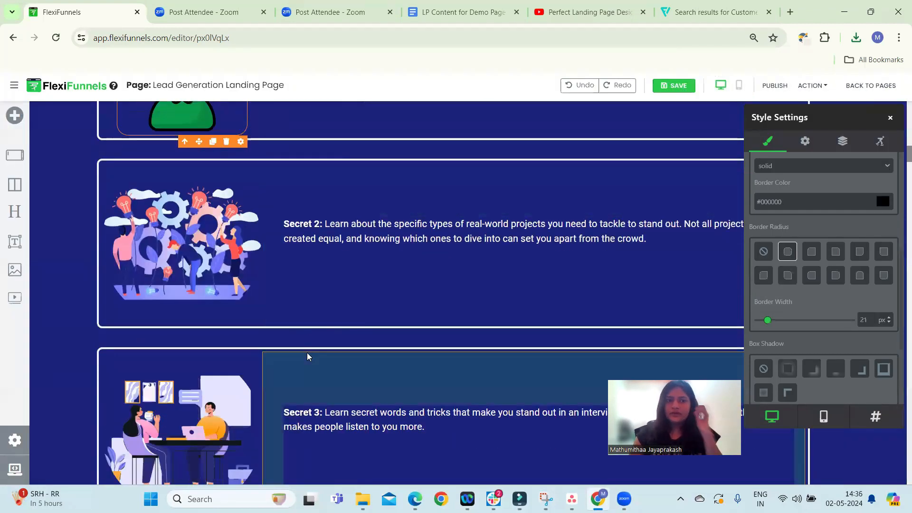
{"action": "scroll", "coordinate": [308, 356], "scroll_direction": "up", "scroll_amount": 1}
{"action": "scroll", "coordinate": [313, 357], "scroll_direction": "down", "scroll_amount": 13}
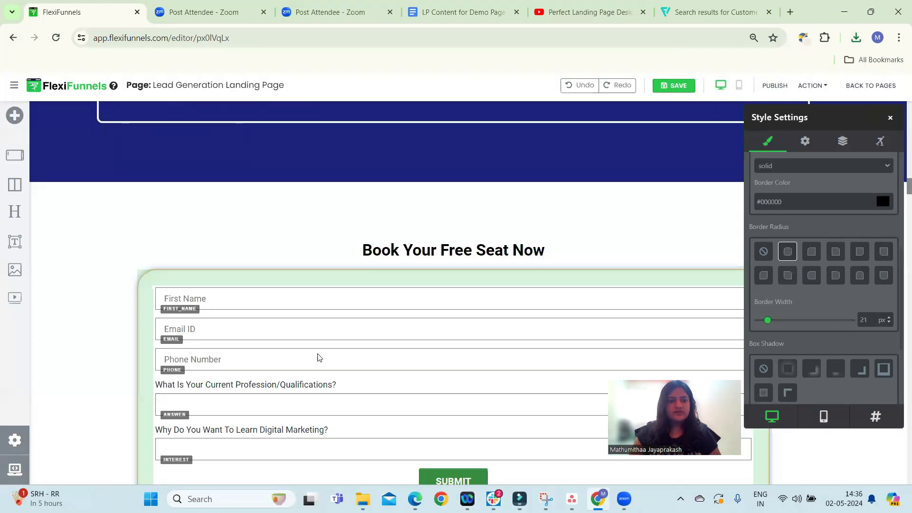
{"action": "scroll", "coordinate": [317, 350], "scroll_direction": "down", "scroll_amount": 3}
{"action": "scroll", "coordinate": [398, 213], "scroll_direction": "down", "scroll_amount": 1}
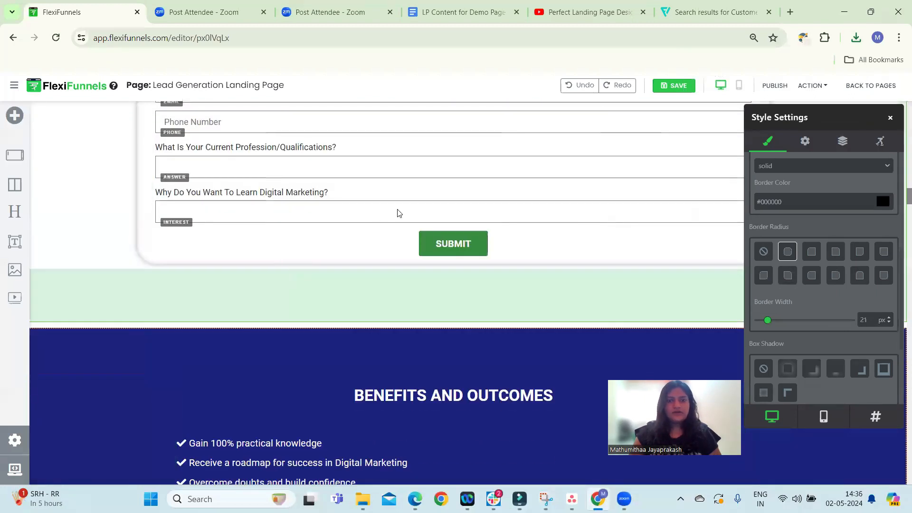
{"action": "scroll", "coordinate": [398, 212], "scroll_direction": "down", "scroll_amount": 6}
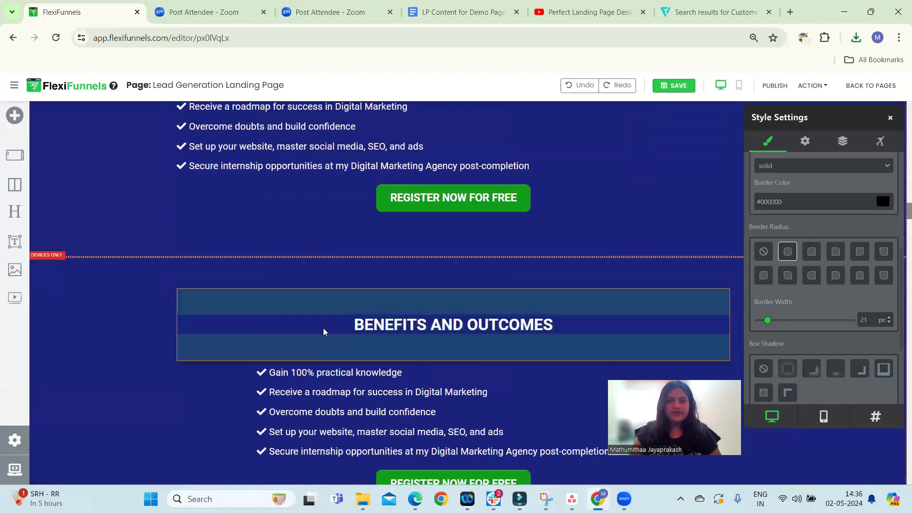
{"action": "scroll", "coordinate": [275, 363], "scroll_direction": "up", "scroll_amount": 1}
{"action": "scroll", "coordinate": [279, 344], "scroll_direction": "down", "scroll_amount": 5}
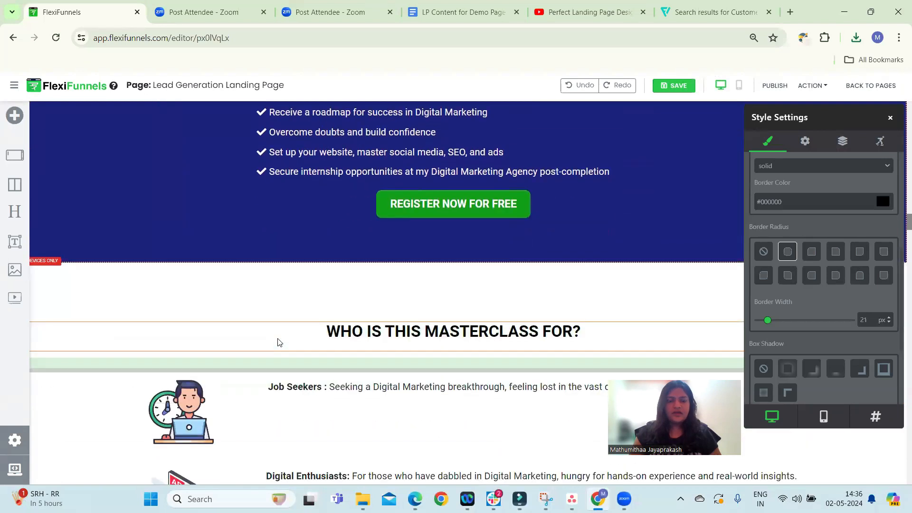
{"action": "scroll", "coordinate": [279, 342], "scroll_direction": "down", "scroll_amount": 10}
{"action": "scroll", "coordinate": [456, 315], "scroll_direction": "up", "scroll_amount": 3}
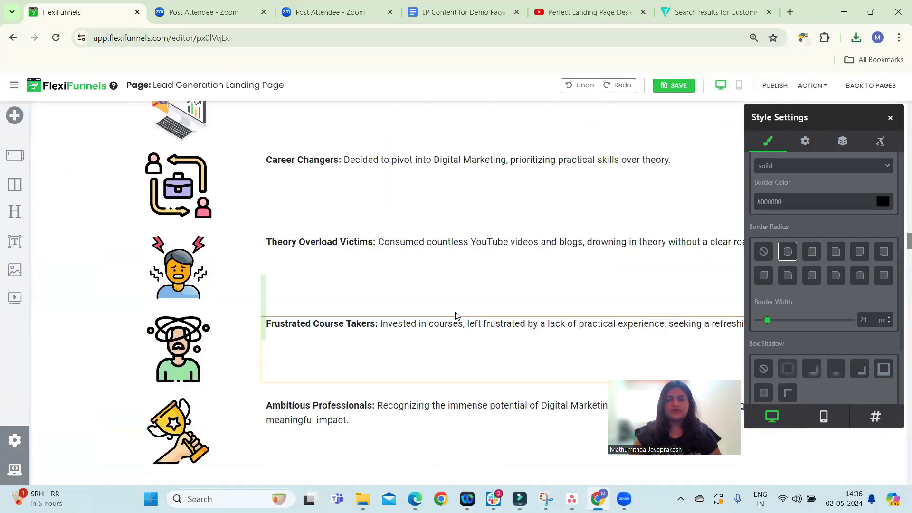
{"action": "scroll", "coordinate": [442, 314], "scroll_direction": "up", "scroll_amount": 5}
{"action": "scroll", "coordinate": [441, 311], "scroll_direction": "down", "scroll_amount": 15}
{"action": "scroll", "coordinate": [480, 347], "scroll_direction": "up", "scroll_amount": 6}
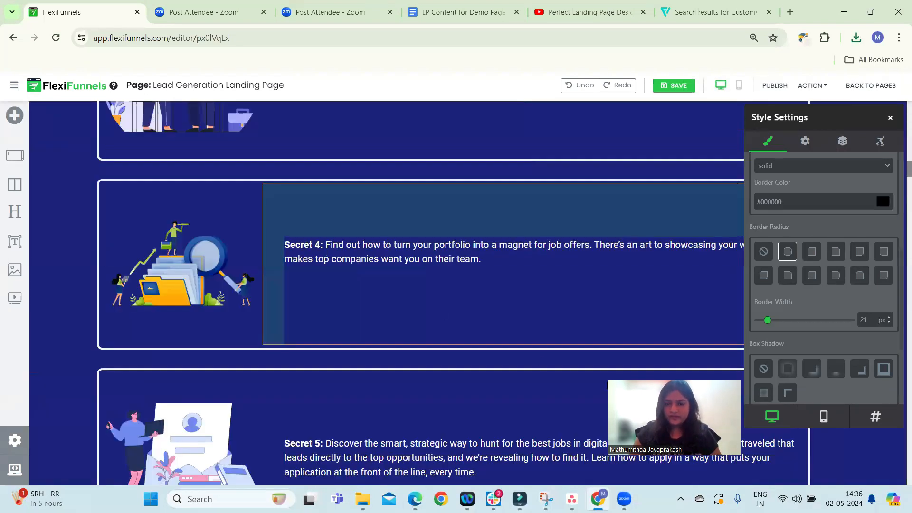